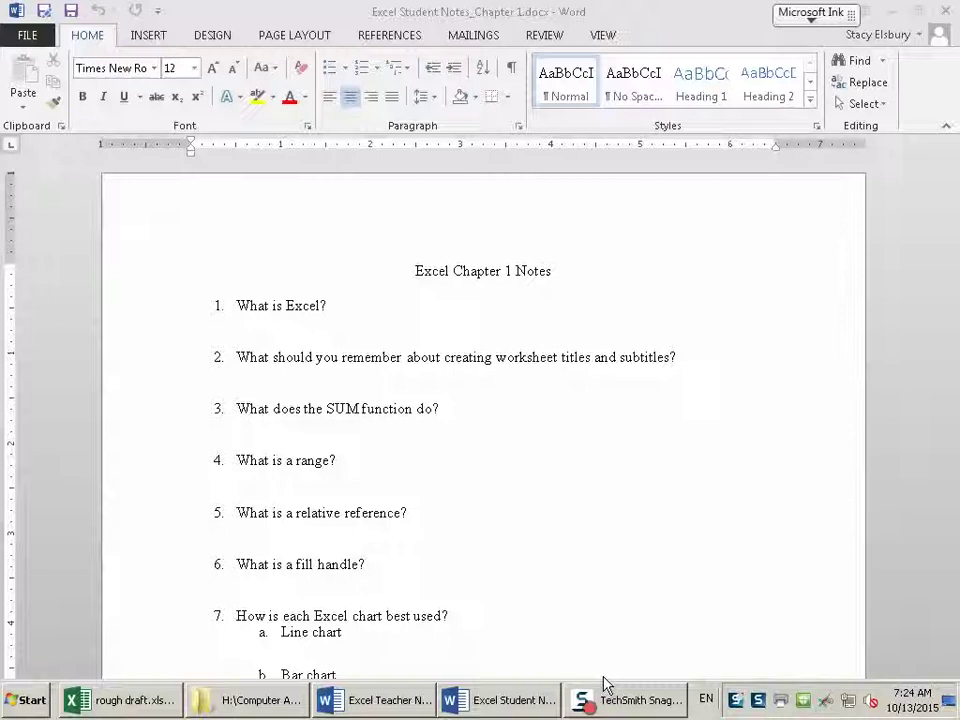
Switch to the Excel Teacher Notes_Chapter 1 document in Word and delete the blue rectangle covering the first answer
click(380, 702)
click(431, 314)
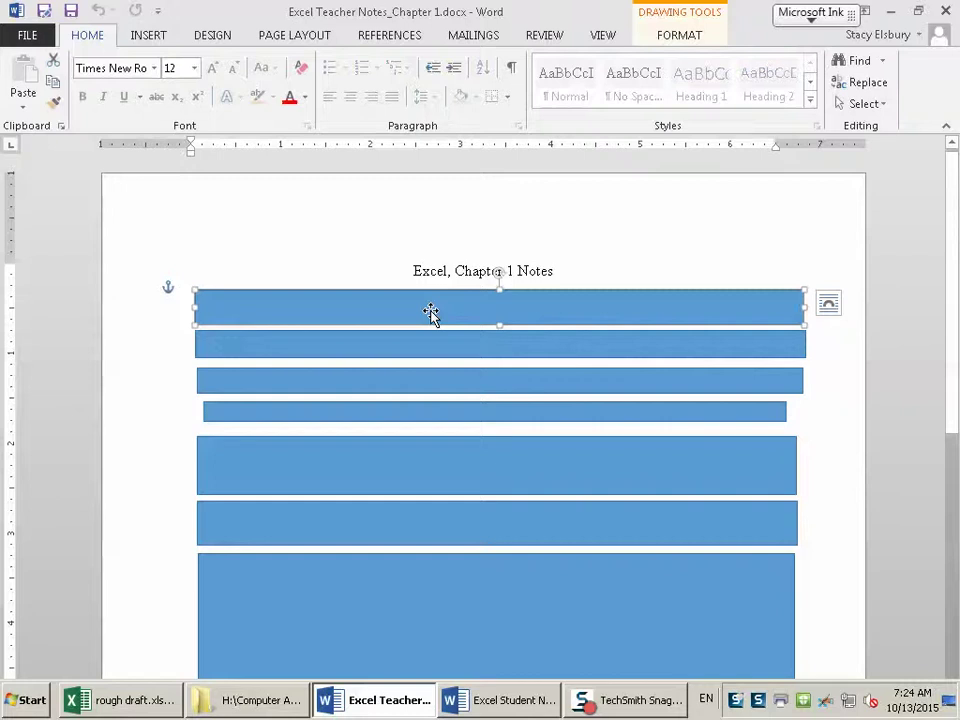
key(Delete)
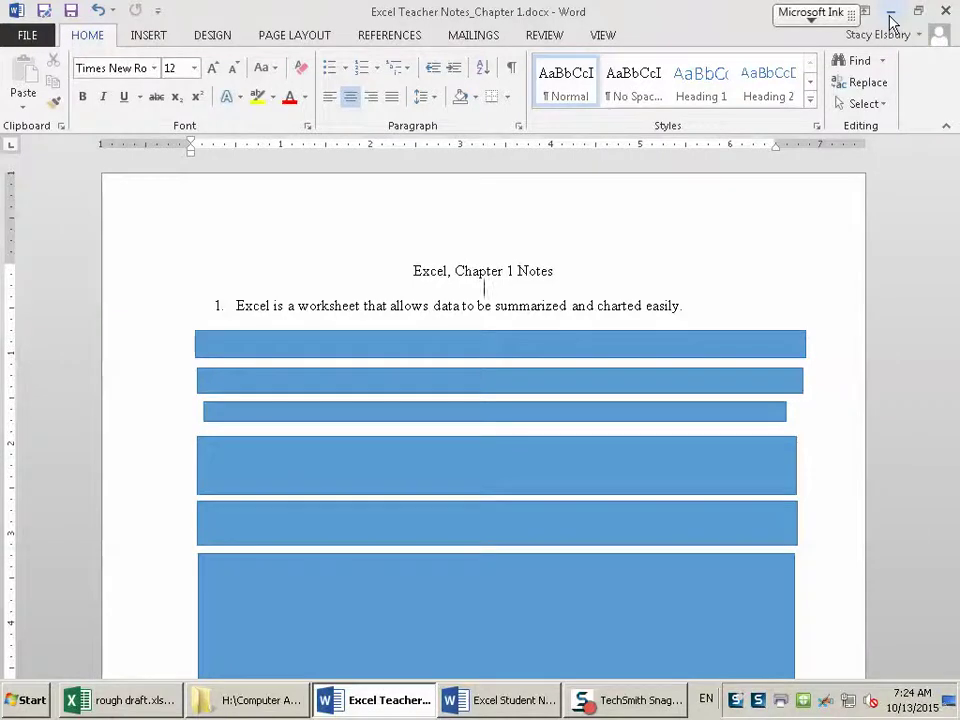
Minimize the teacher notes and close the student notes document and the Chapter 1 folder window
click(890, 15)
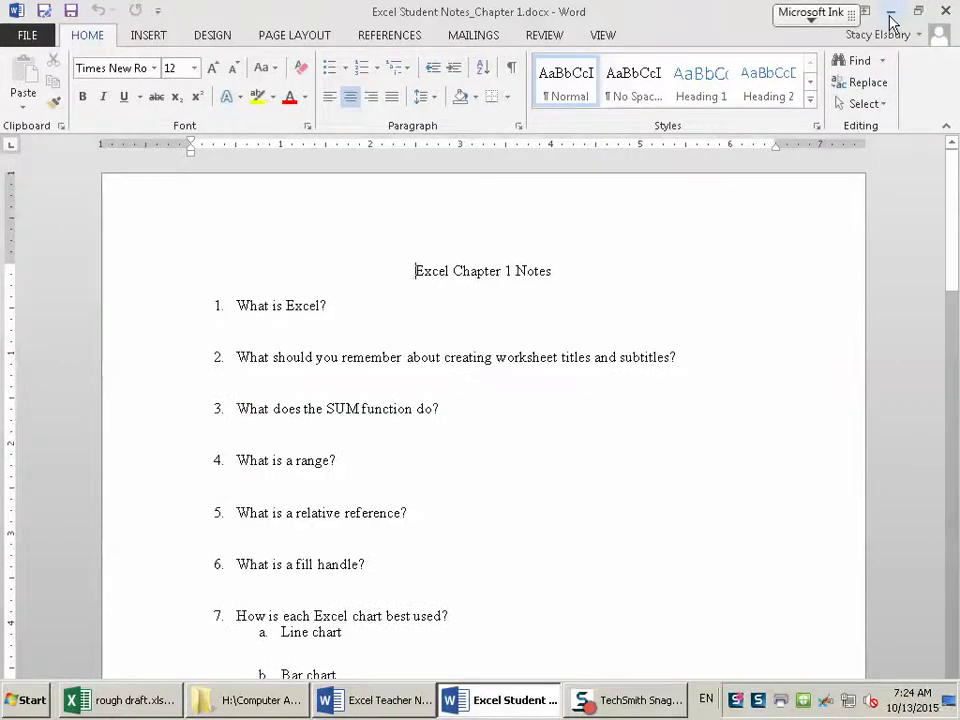
click(946, 10)
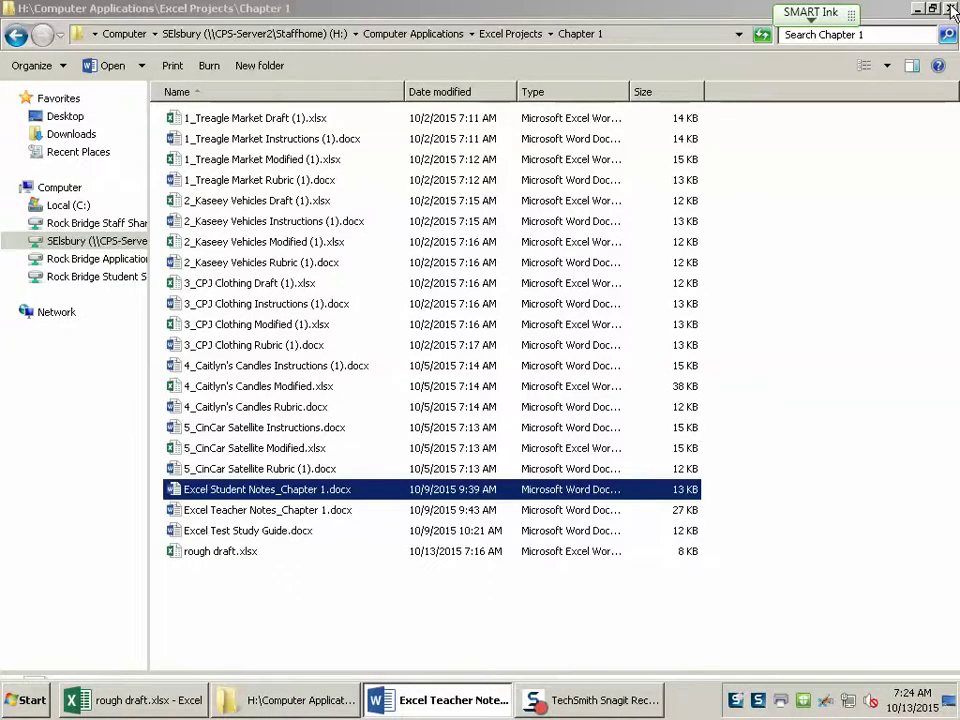
click(949, 9)
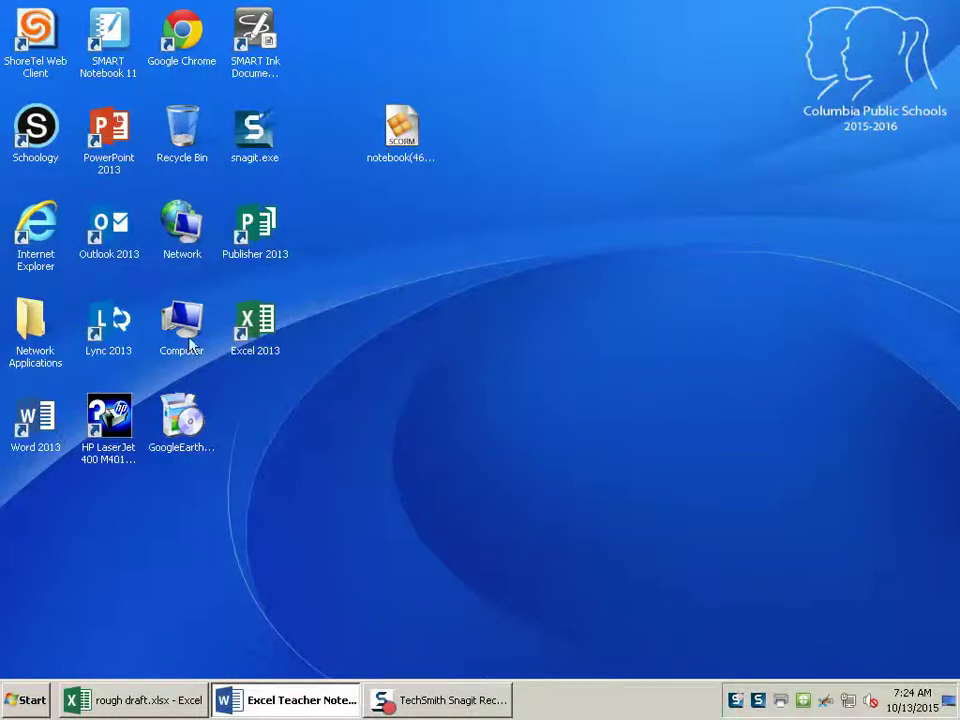
Launch Excel 2013 from the desktop with a blank workbook and maximize its window
double_click(254, 322)
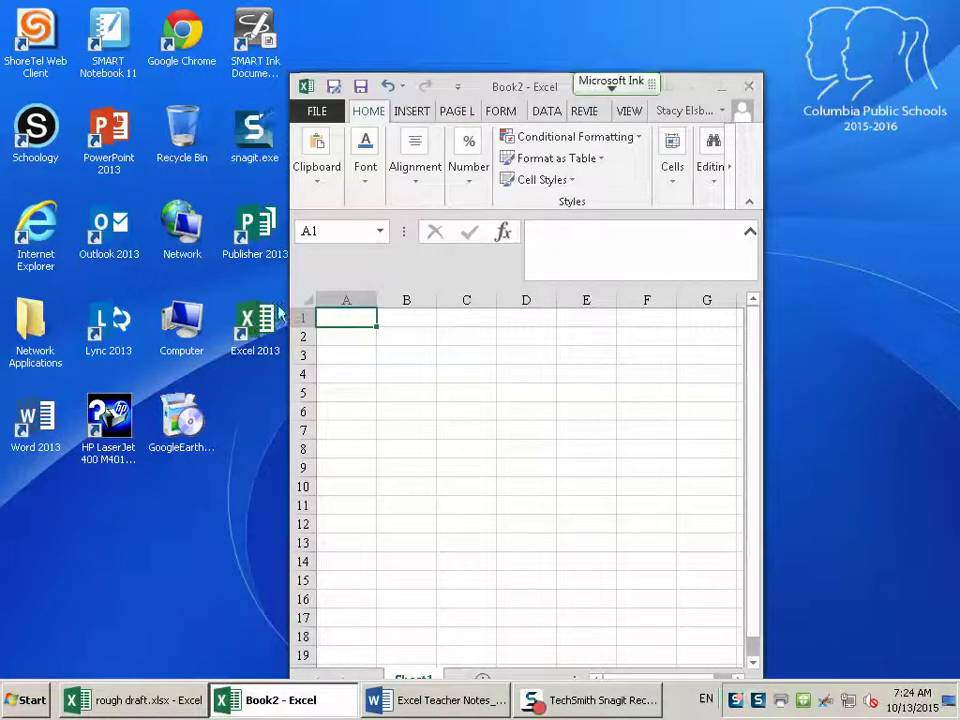
click(721, 86)
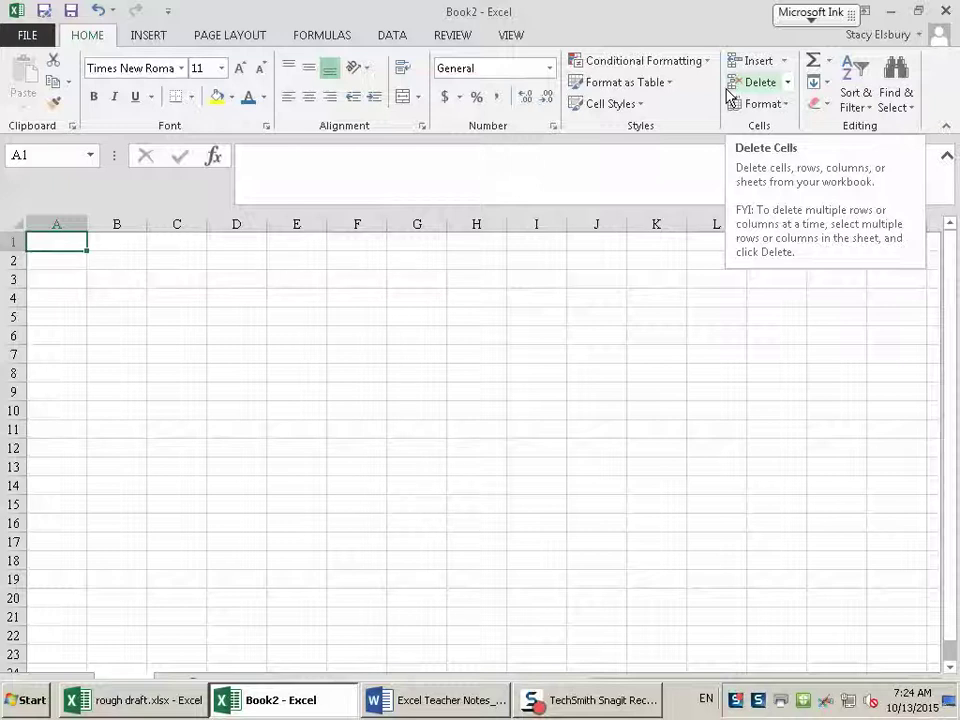
Examine cell addressing by making D3, D7, A3, L8 and J22 the active cell in turn
click(218, 283)
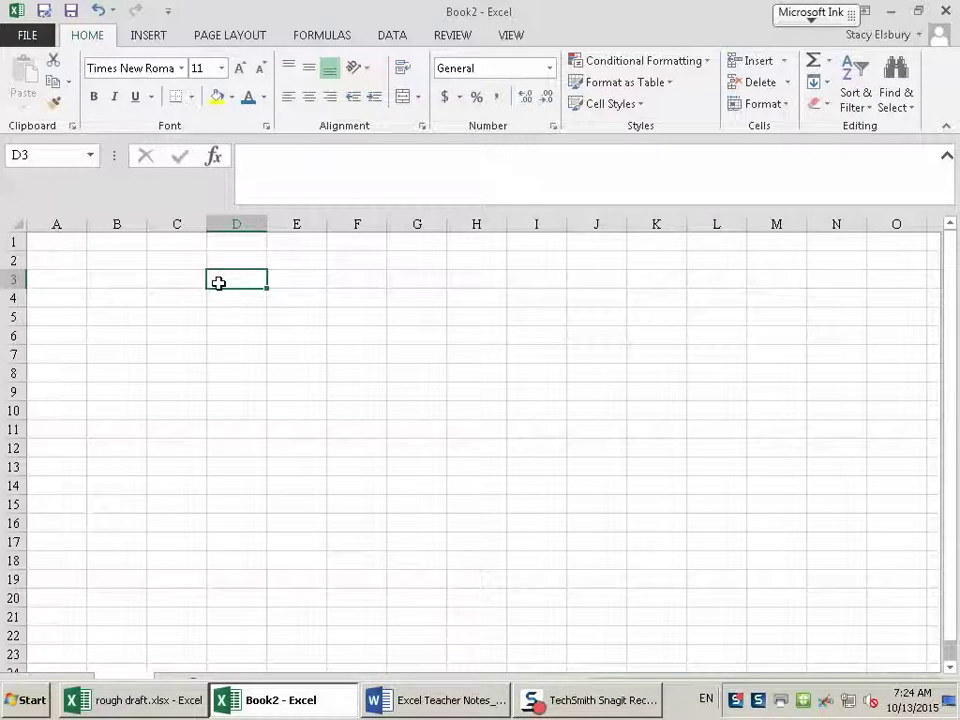
key(Down)
key(Down)
key(Down)
key(Down)
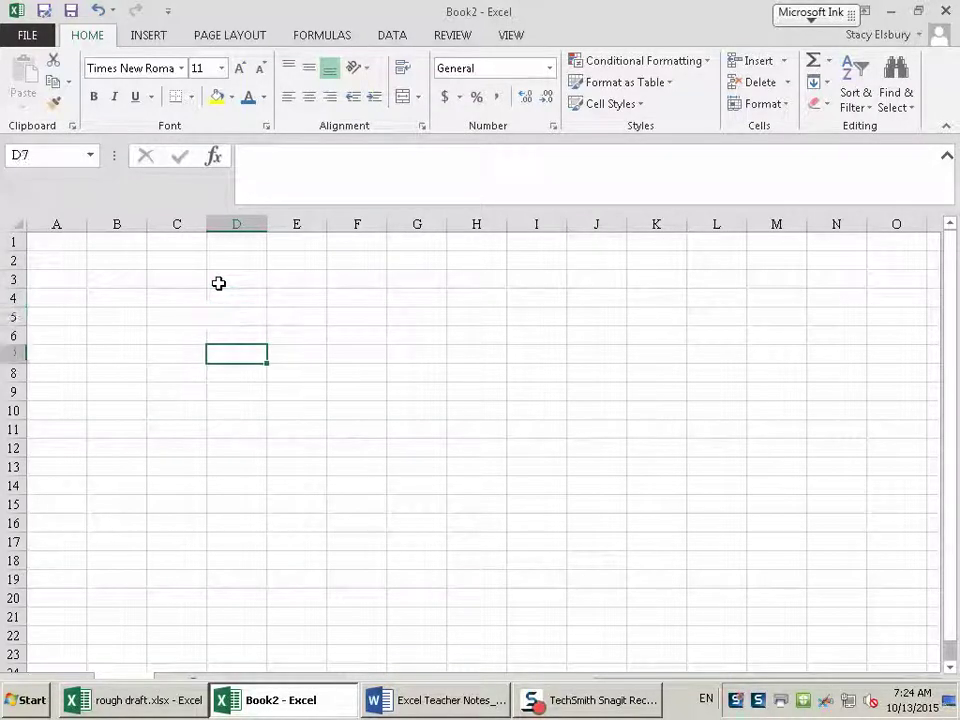
key(Up)
key(Up)
key(Up)
key(Up)
key(Left)
key(Left)
key(Left)
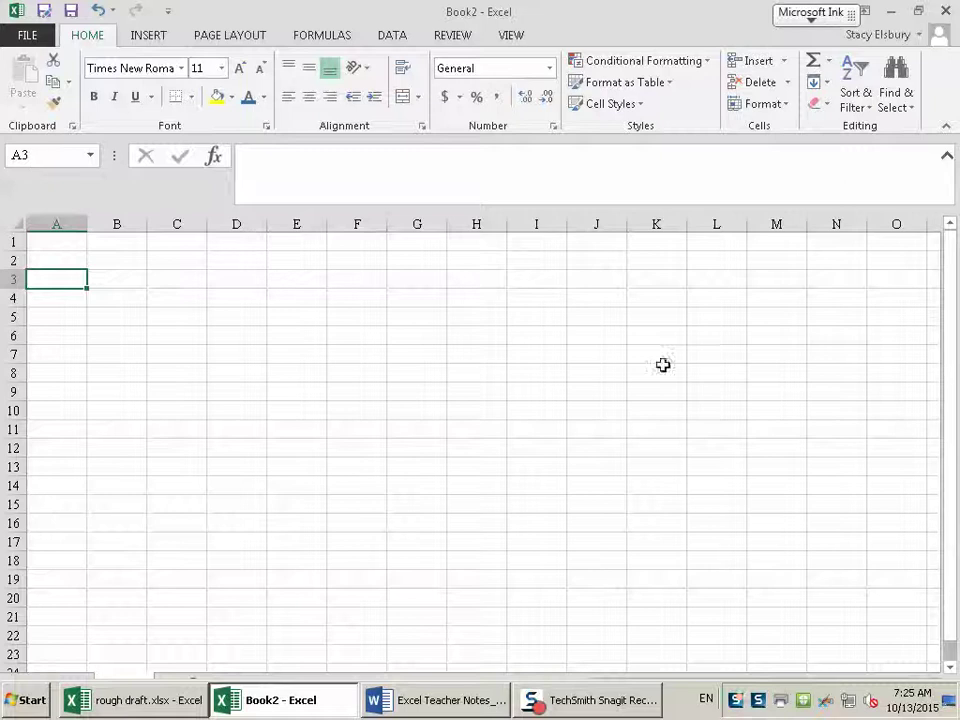
click(731, 374)
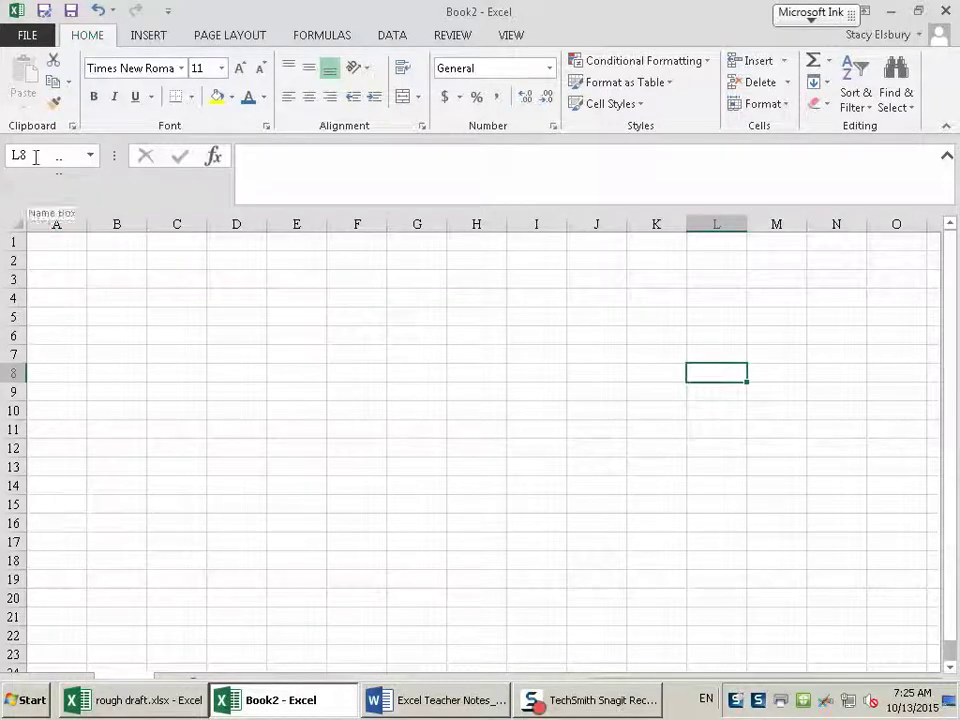
click(616, 635)
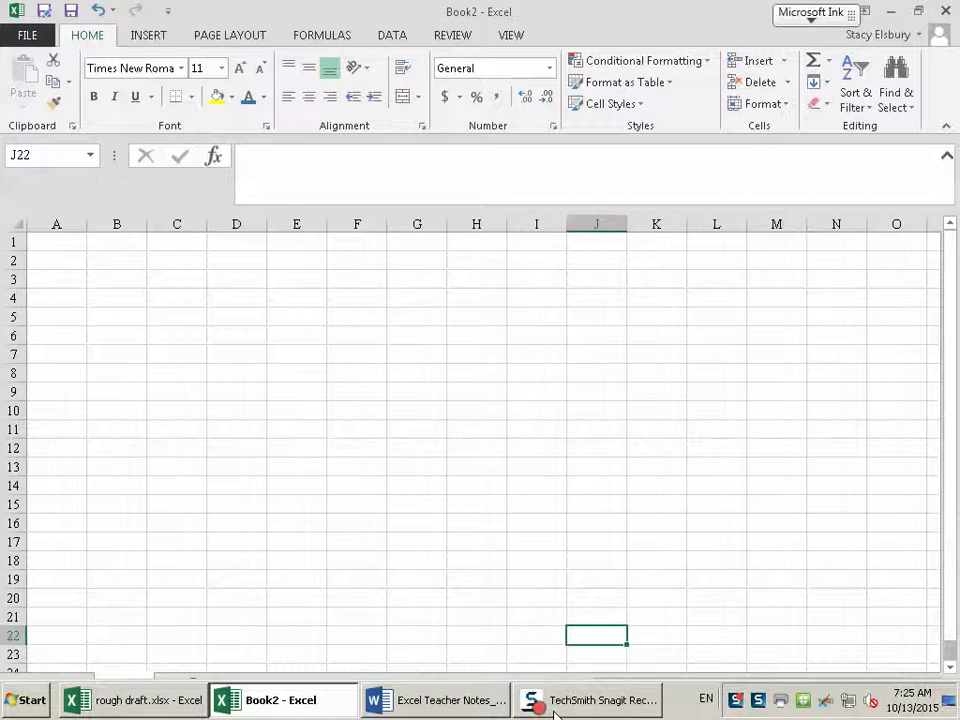
Enter the worksheet title "Personal Budget Worksheet" in cell A1
mouse_move(555, 713)
click(57, 246)
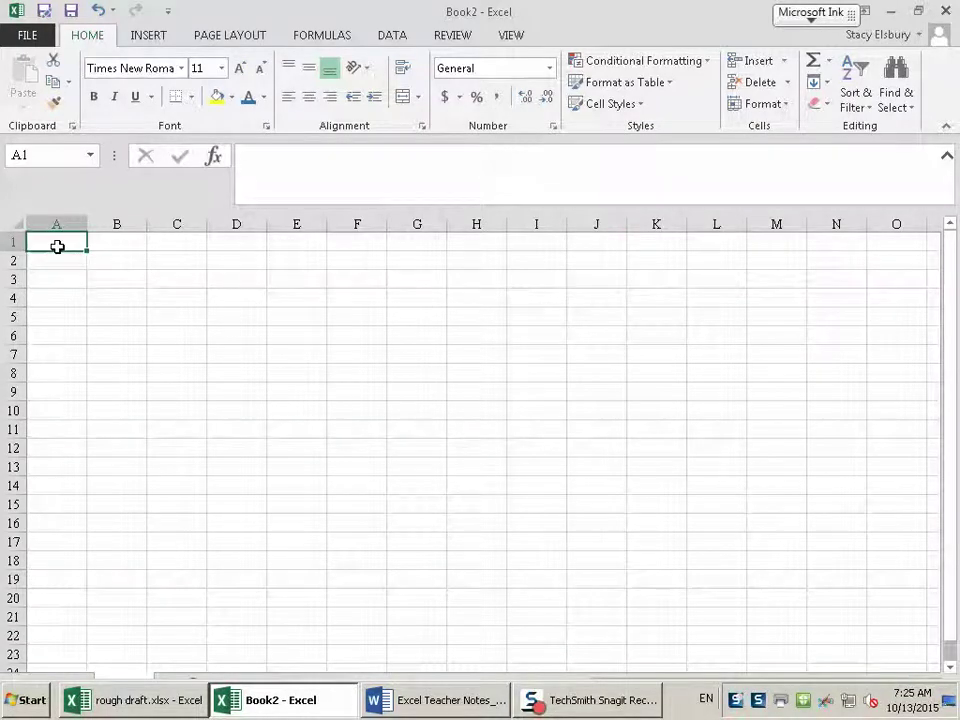
text(Persona)
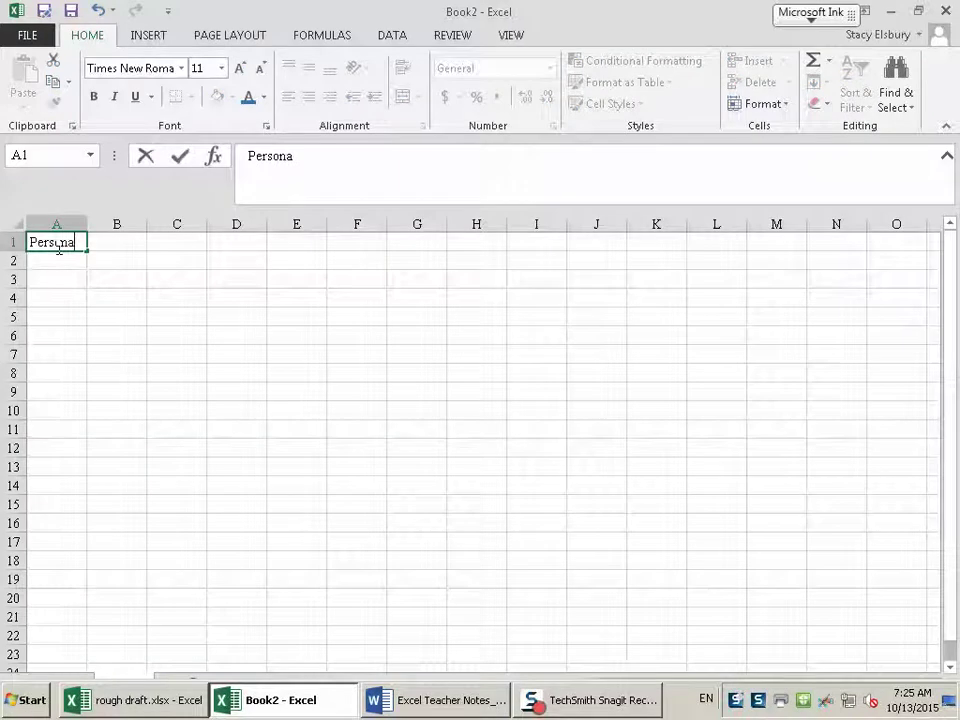
text(l Budget Wor)
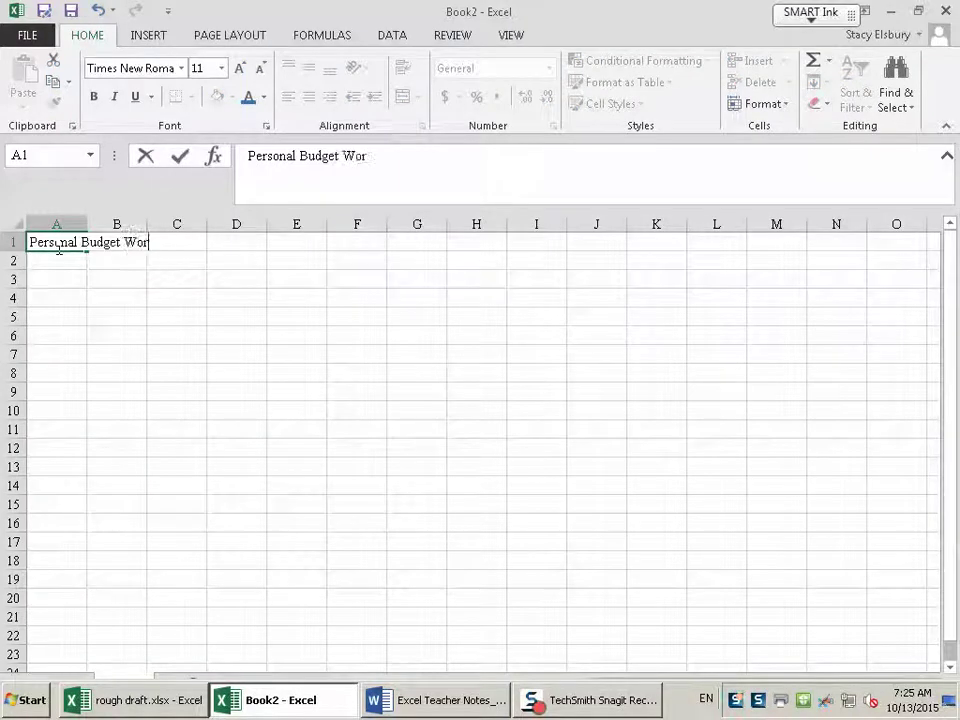
text(ksheet)
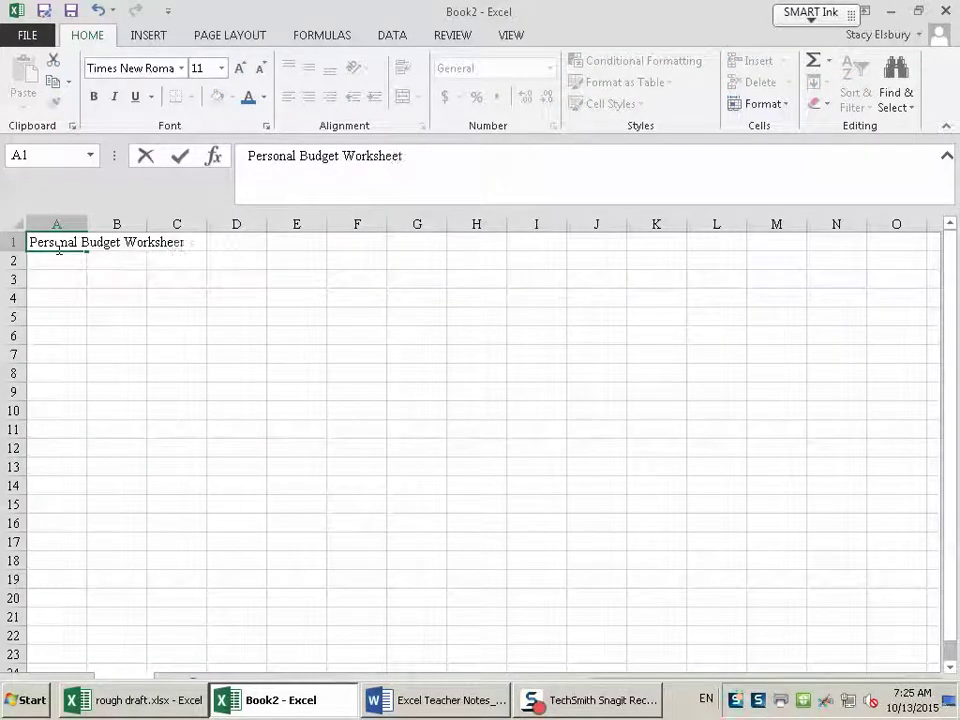
key(Return)
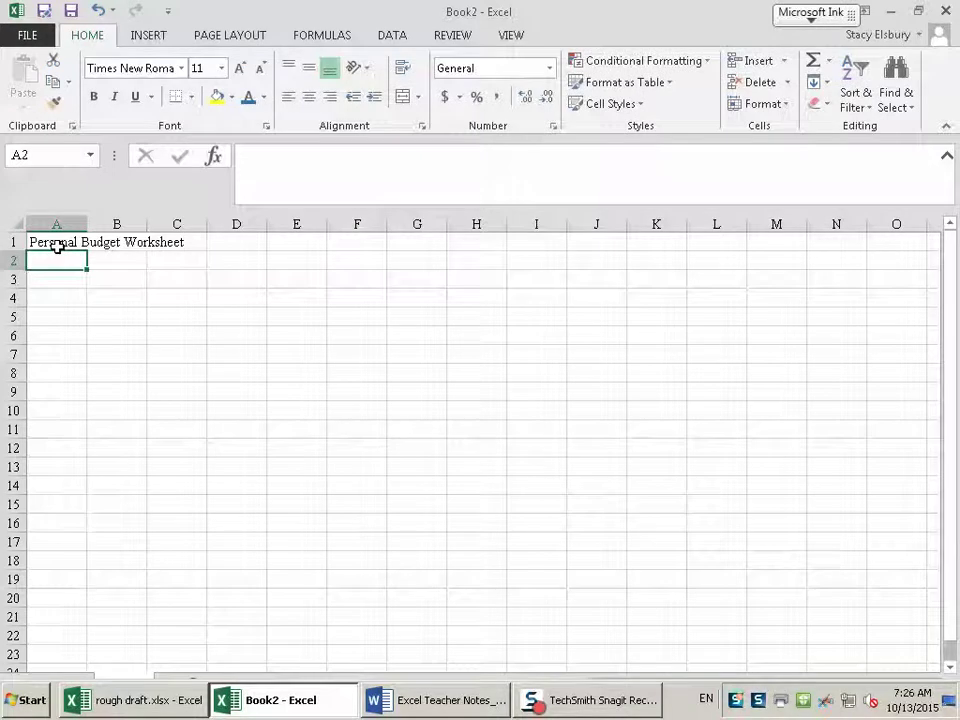
Enter the subtitle "Monthly Estimates" in cell A2
text(M)
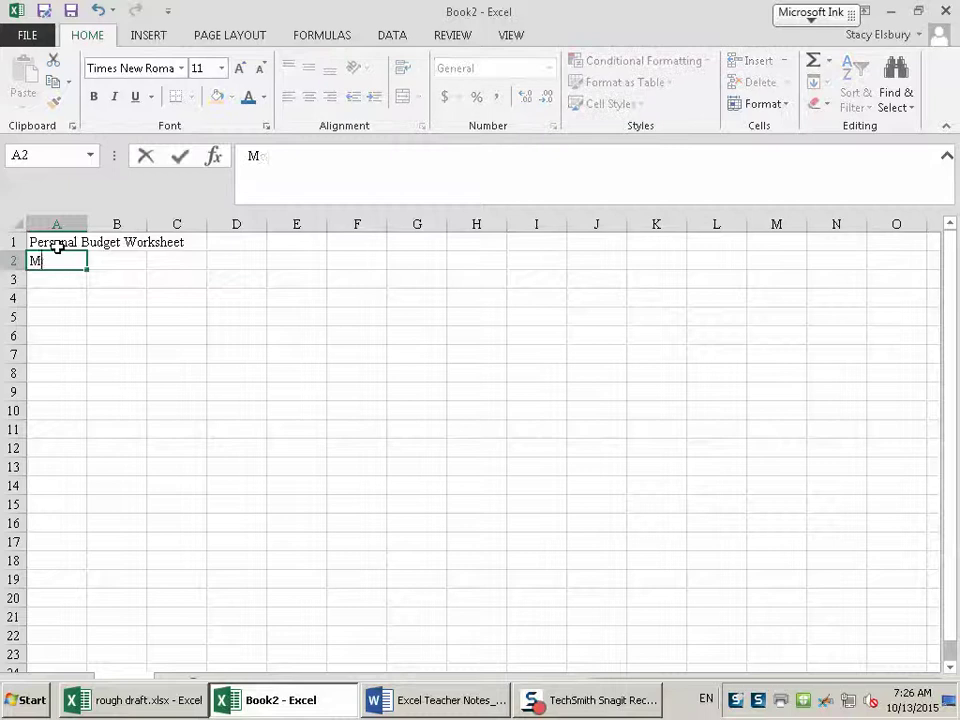
text(onthly )
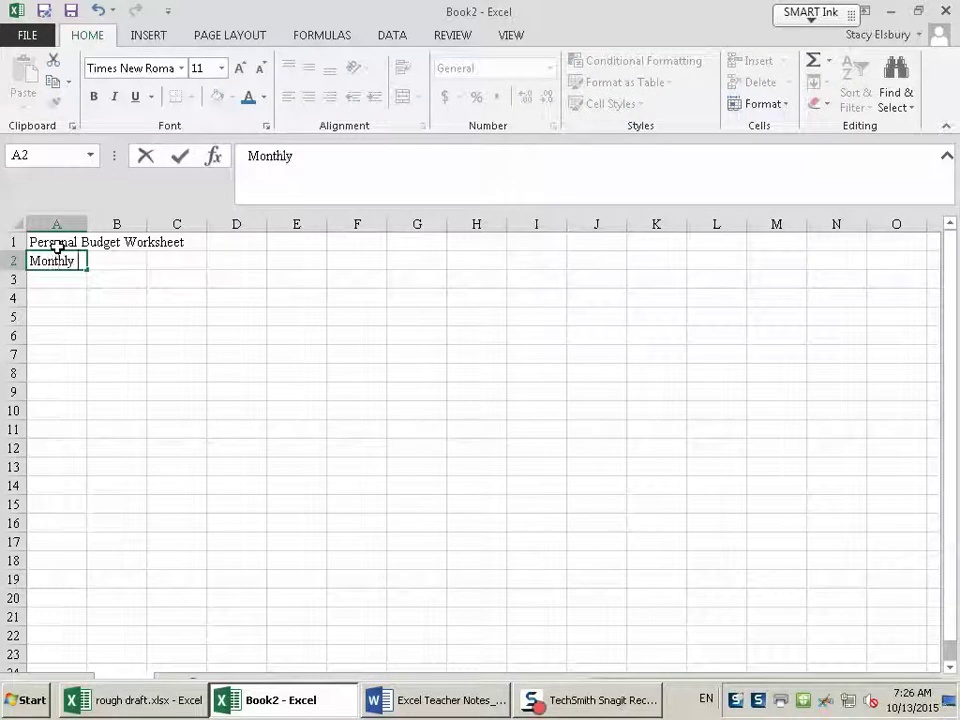
text(Estimates)
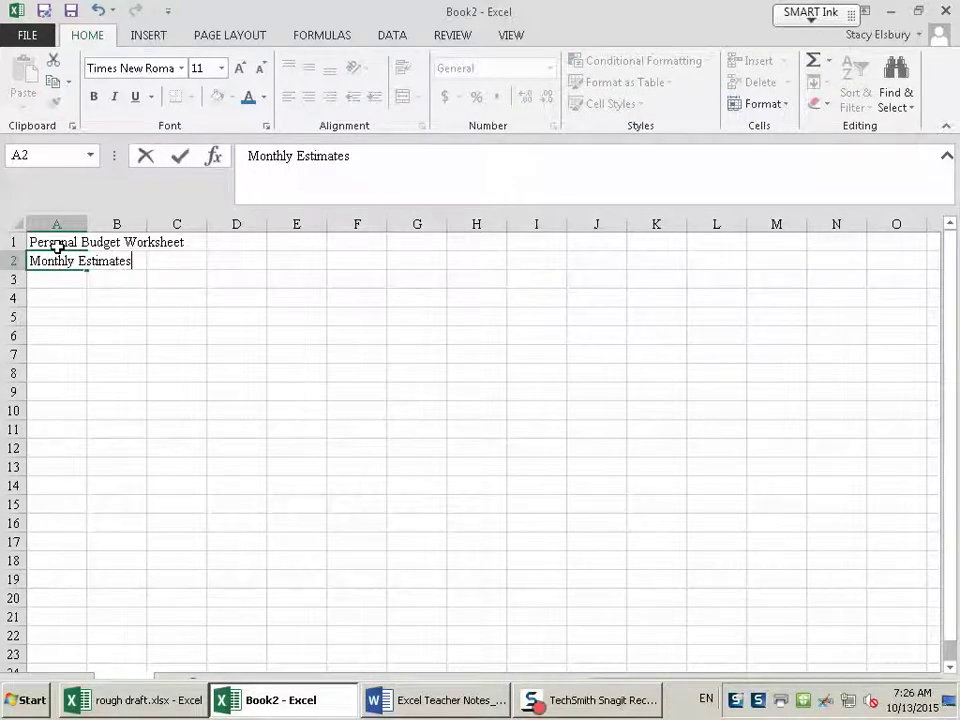
click(61, 305)
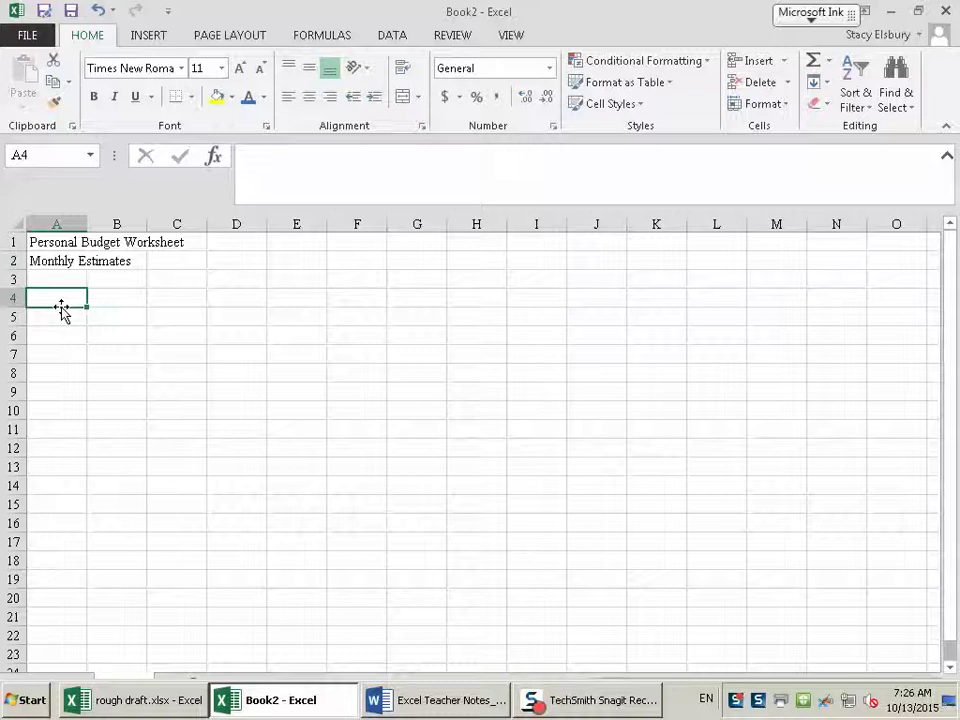
Enter the filler text "fdafdf" in B1 beside the long title, compare both cells, and clear B1 again
click(50, 243)
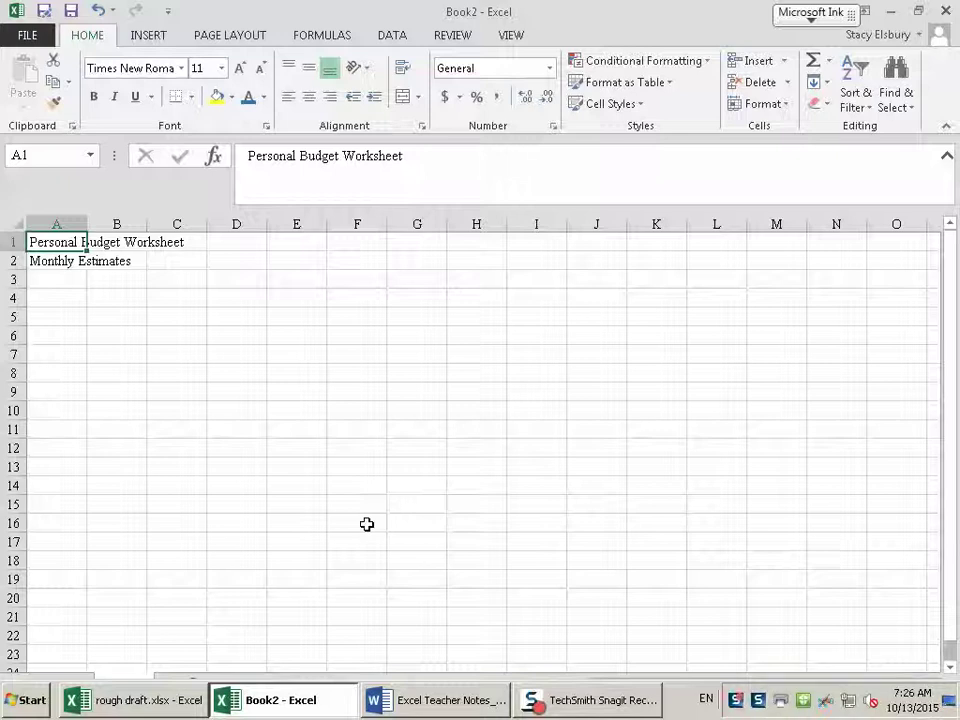
click(119, 243)
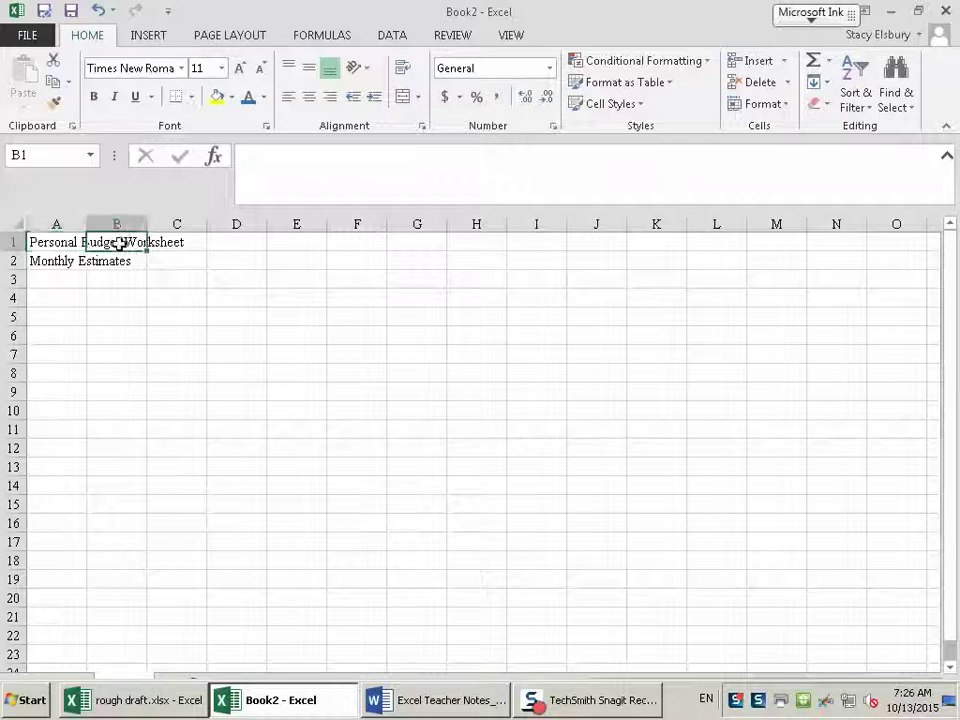
text(fdafdf)
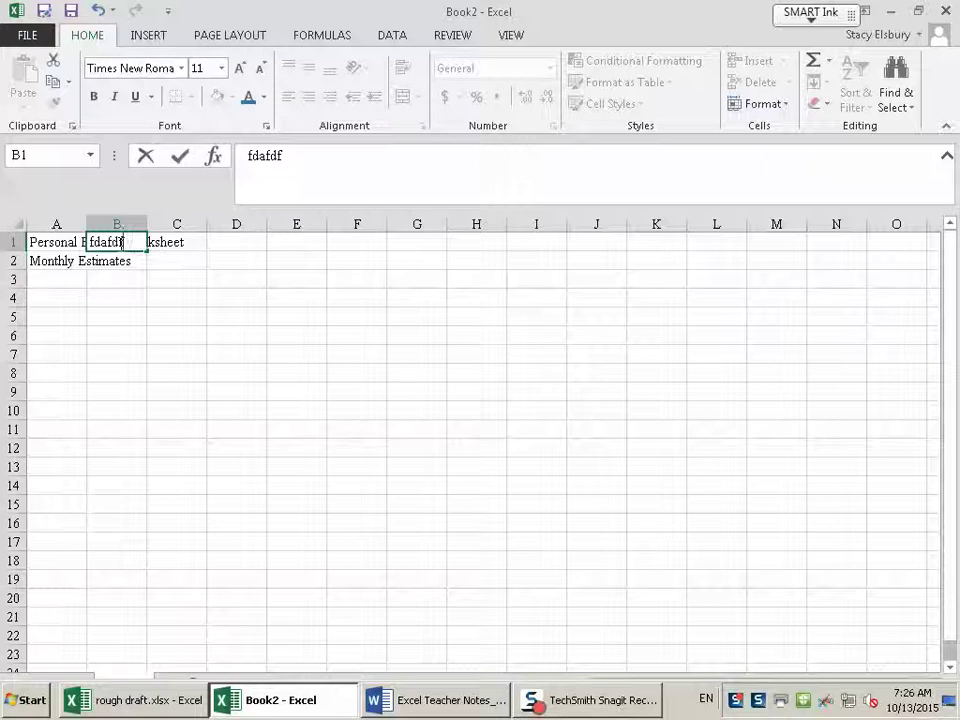
click(55, 242)
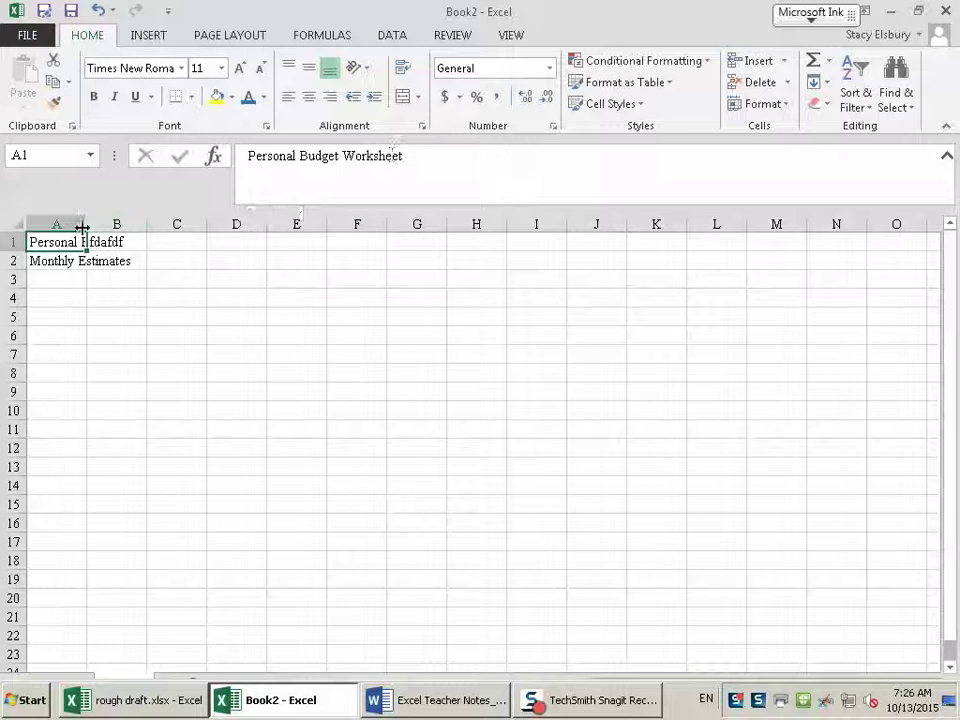
click(125, 248)
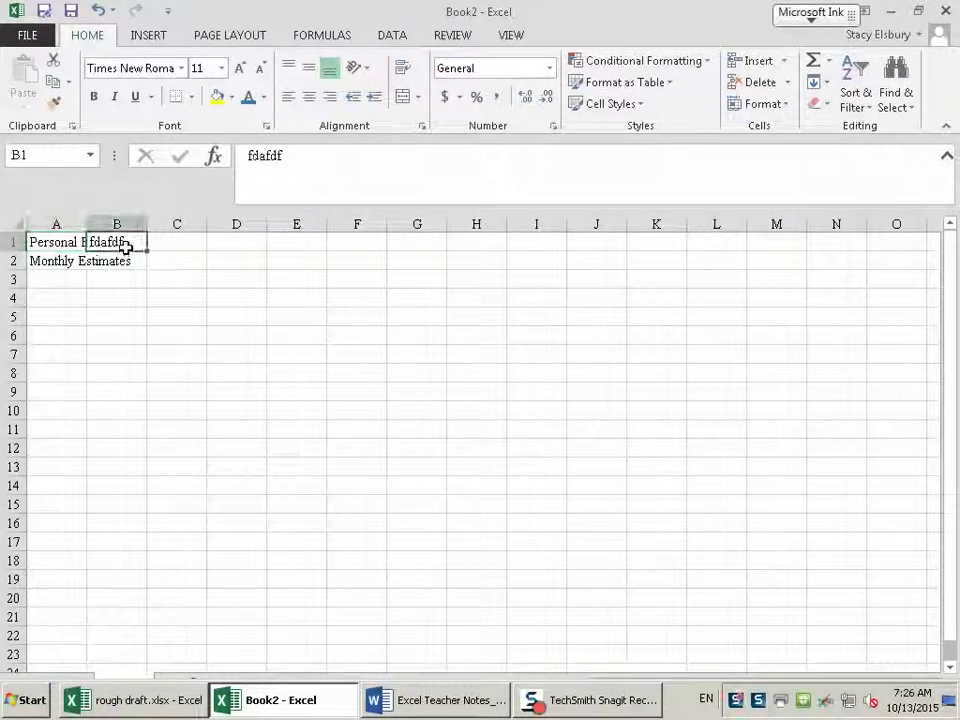
key(Delete)
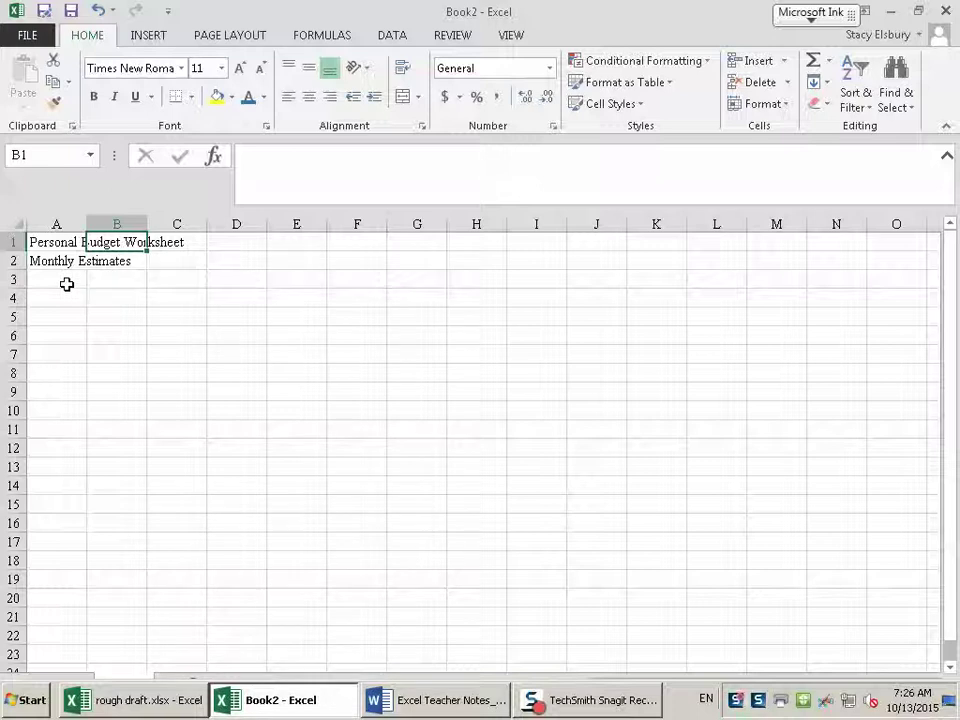
click(104, 283)
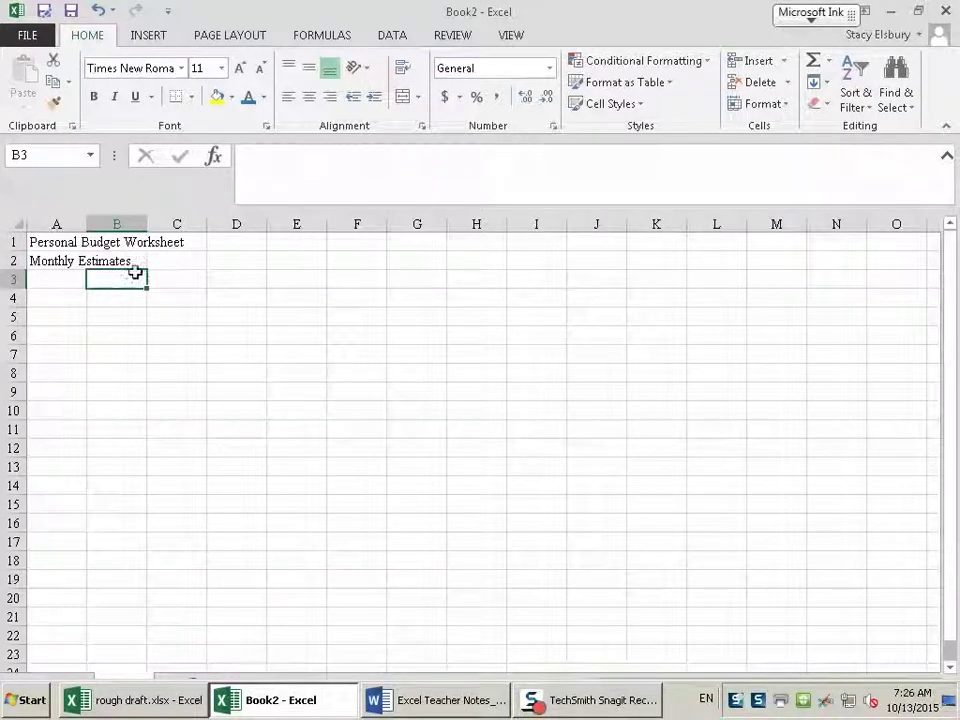
Switch to the teacher notes in Word and delete the blue rectangle covering the second answer
click(436, 704)
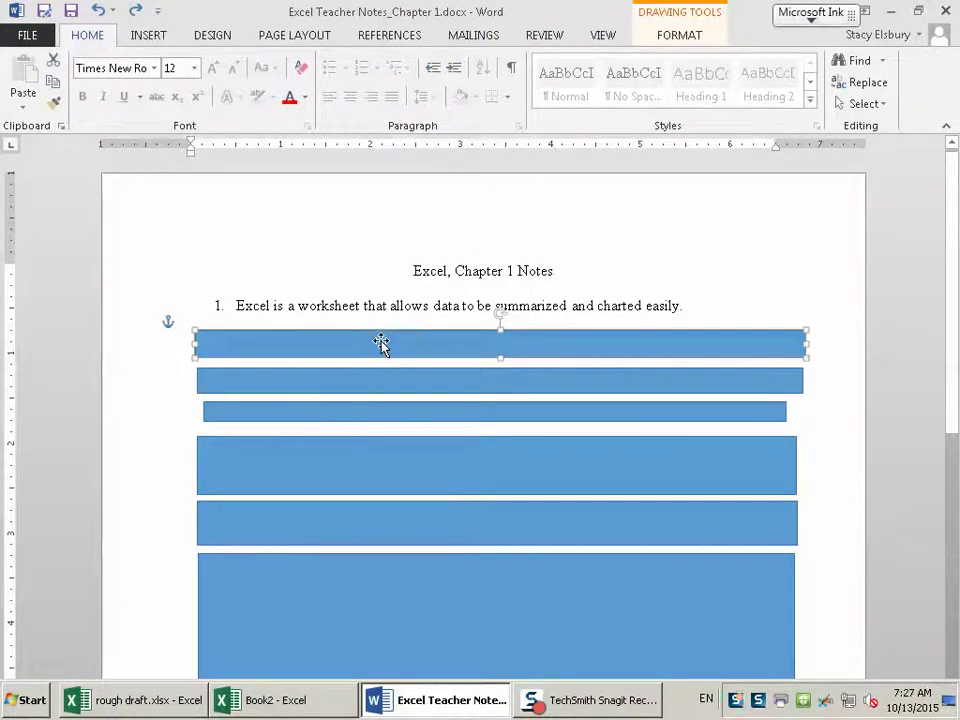
key(Delete)
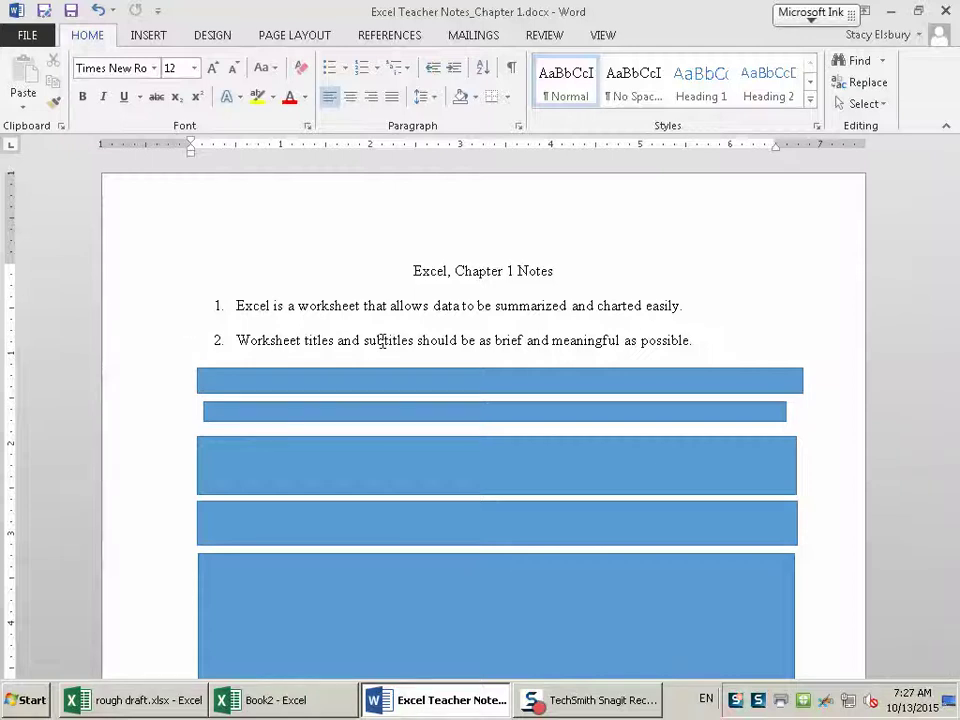
Return to the Book2 workbook in Excel, enter "Income" in cell A3 and make B3 the active cell
click(298, 709)
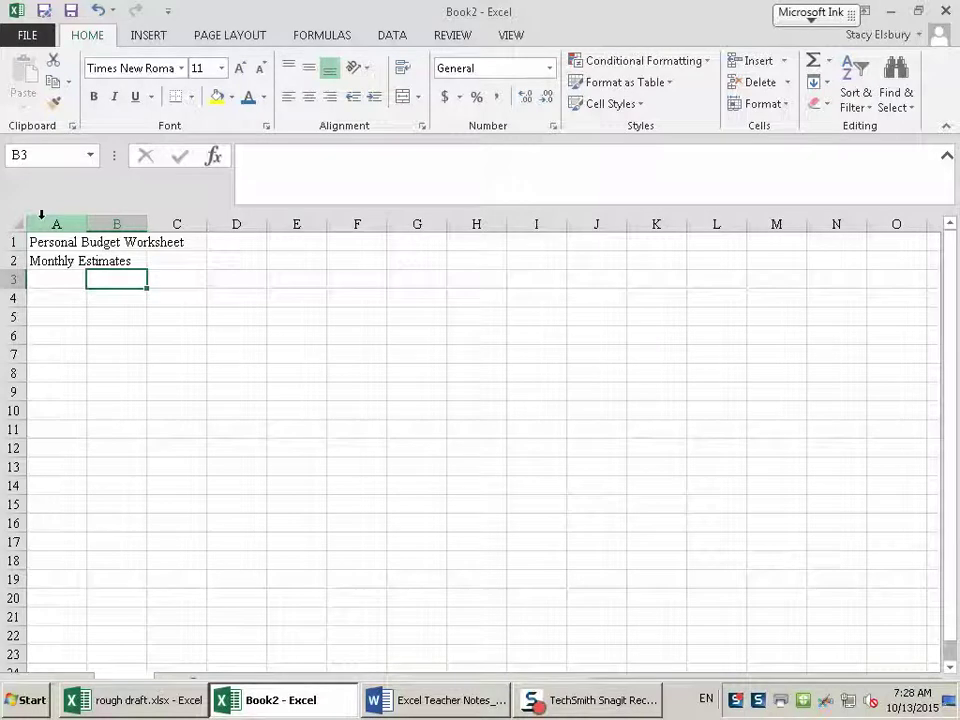
click(65, 284)
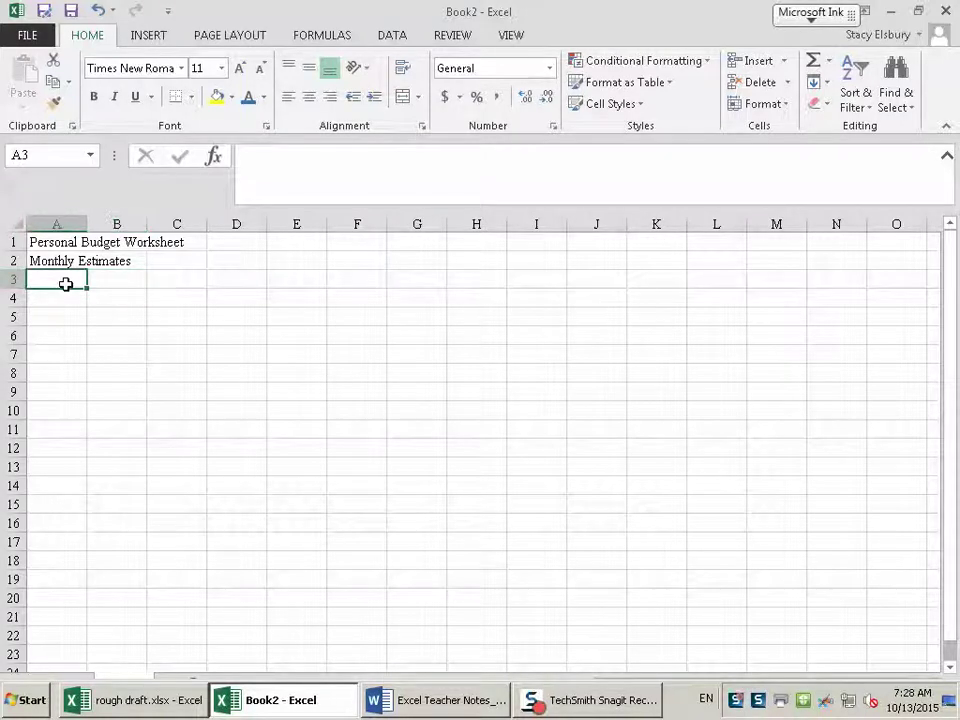
text(Income)
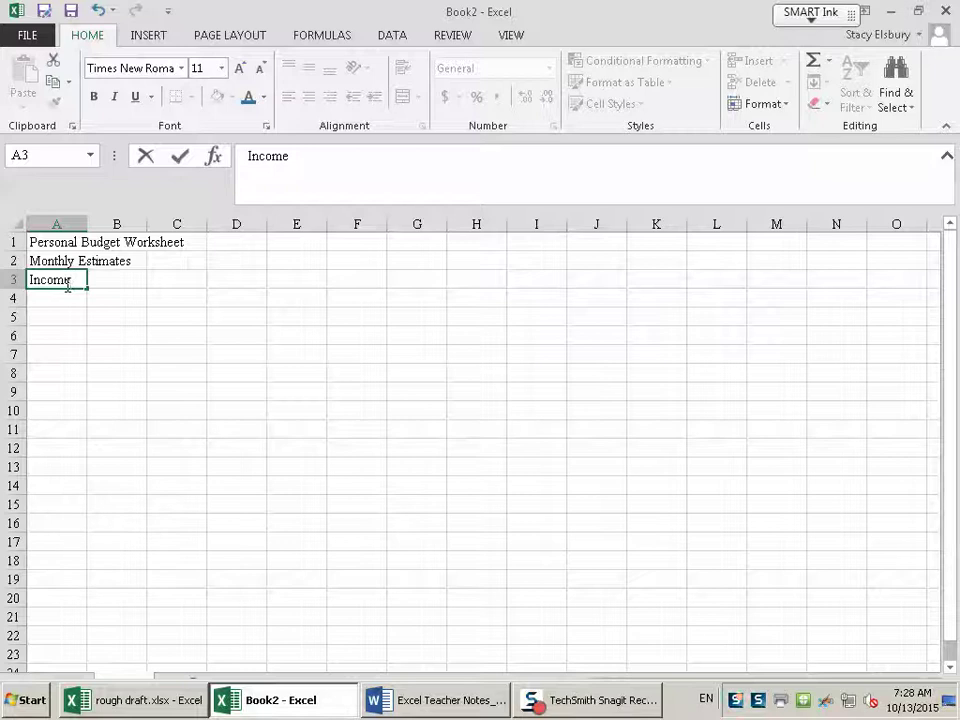
key(Return)
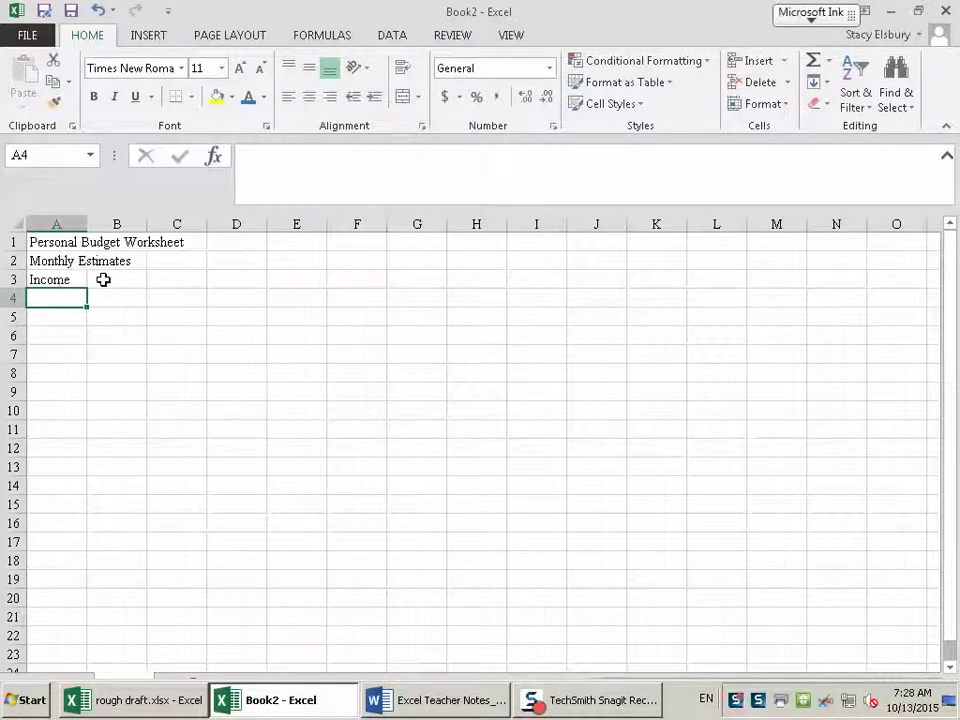
click(47, 279)
key(Tab)
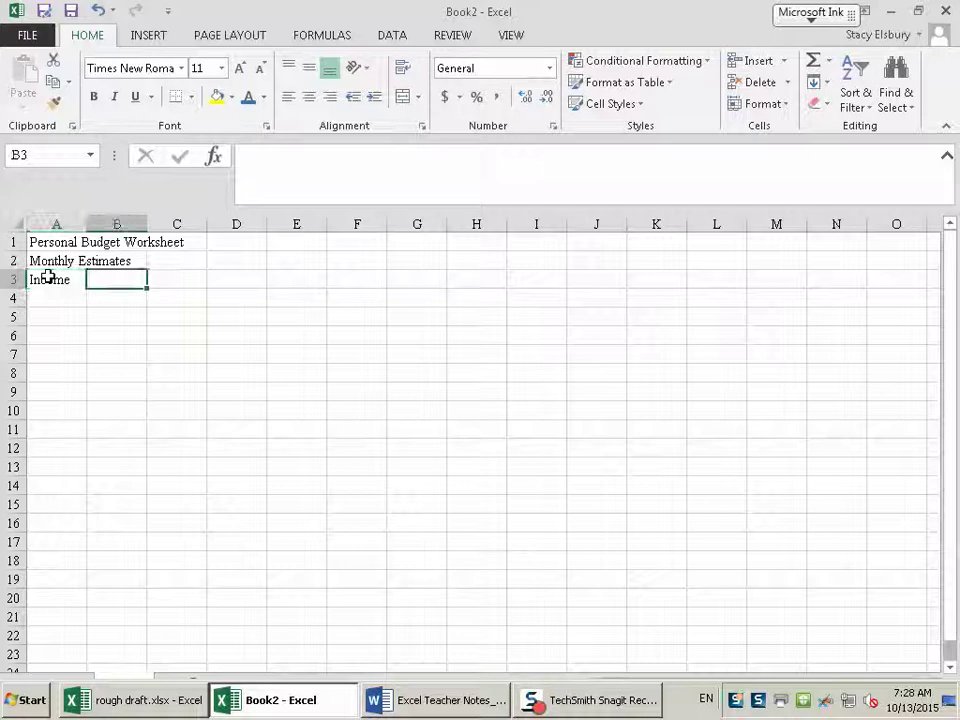
Enter the month headings January, February and March in cells B3 to D3, beside the Income label
click(47, 279)
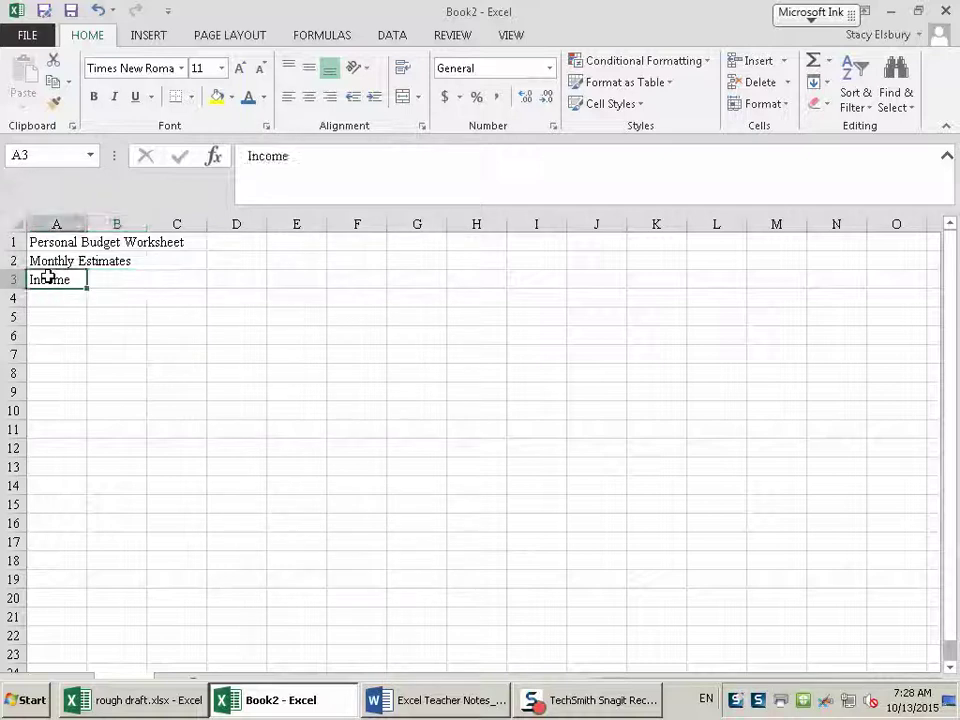
key(Tab)
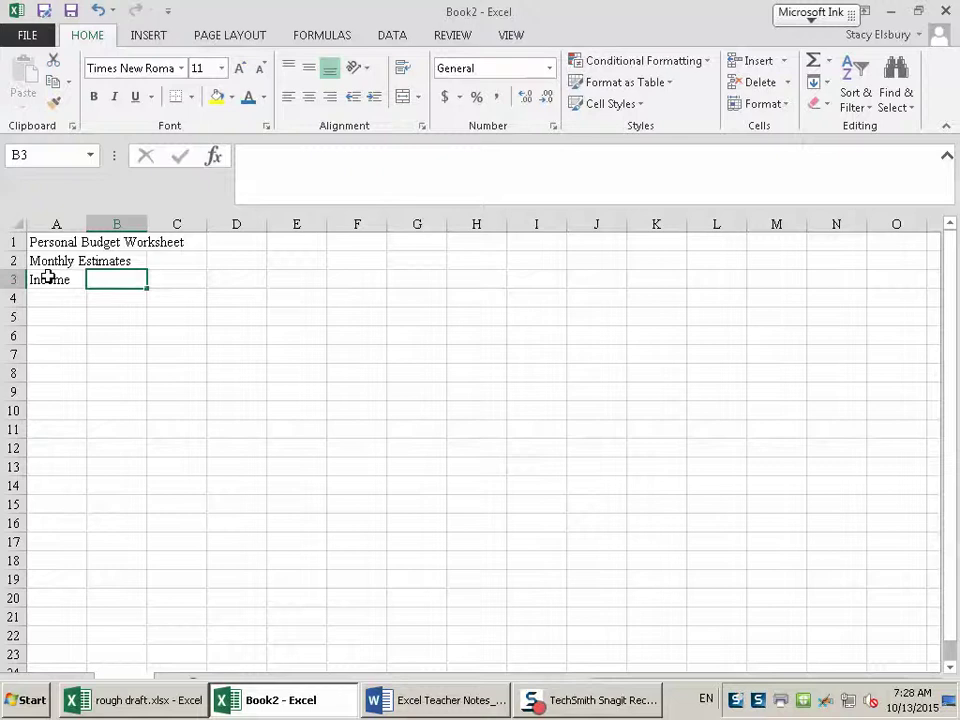
text(January)
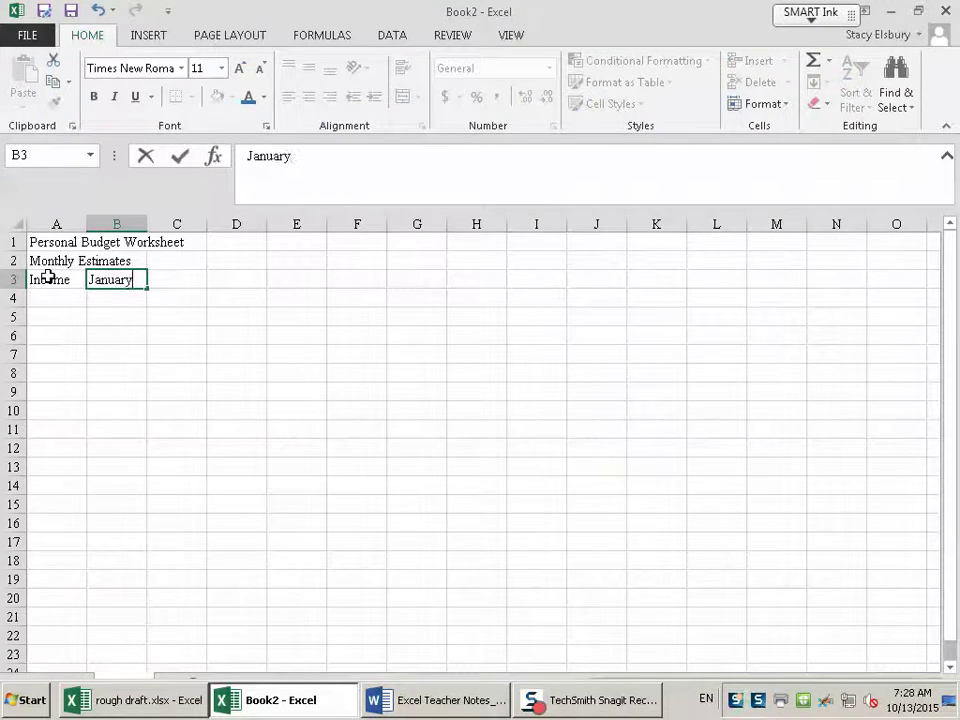
key(Tab)
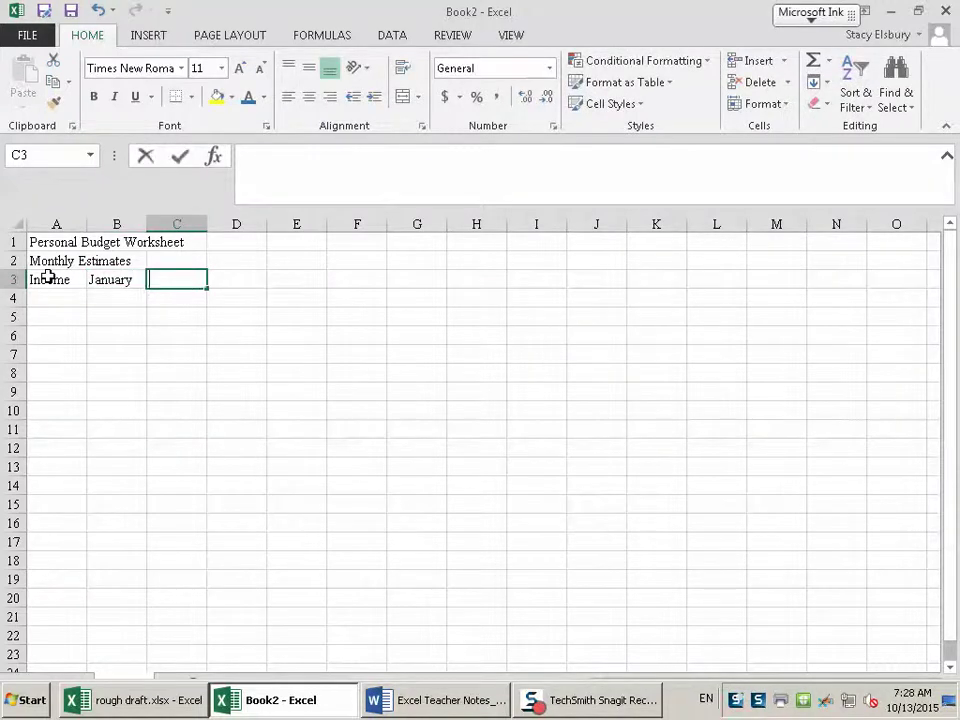
text(February)
key(Tab)
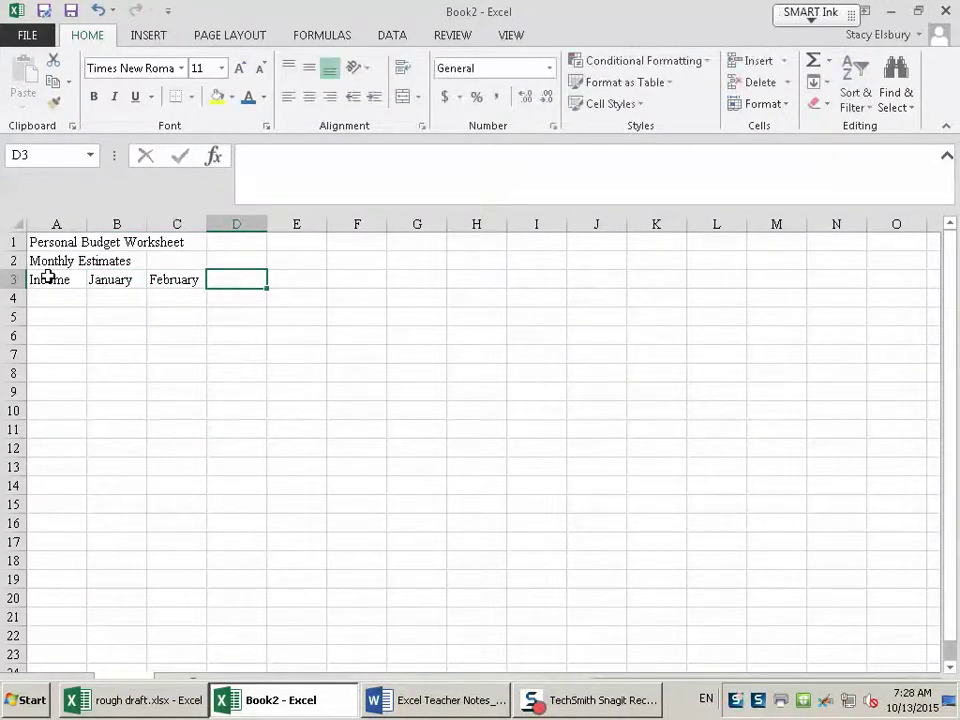
text(March)
key(Tab)
Continue the Income header row with April, May and June in cells E3 to G3
text(April)
key(Tab)
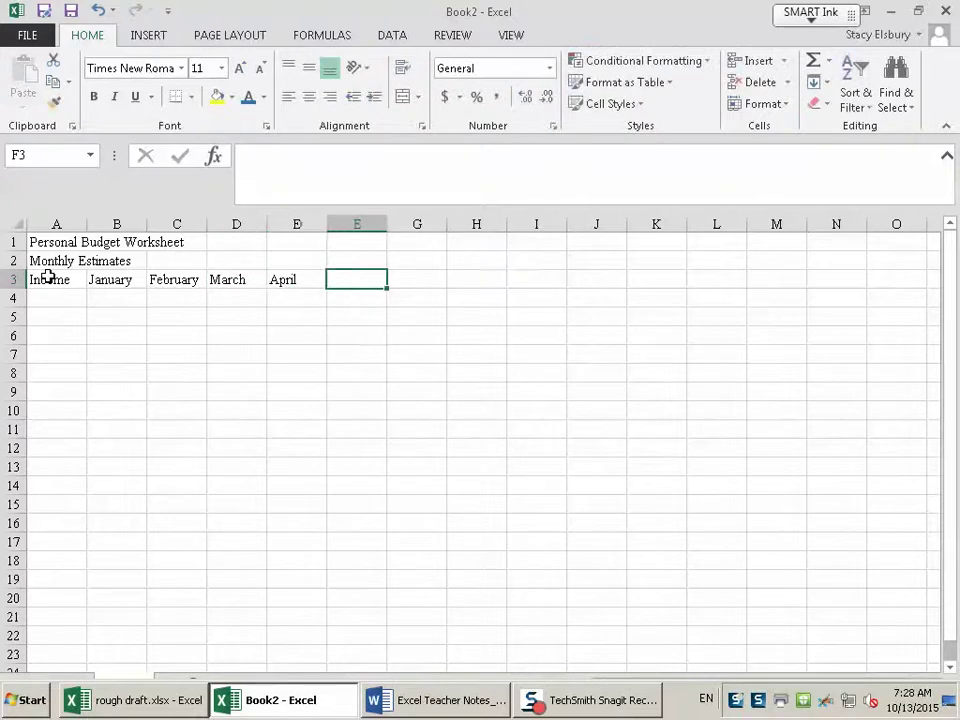
text(May)
key(Tab)
text(June)
key(Tab)
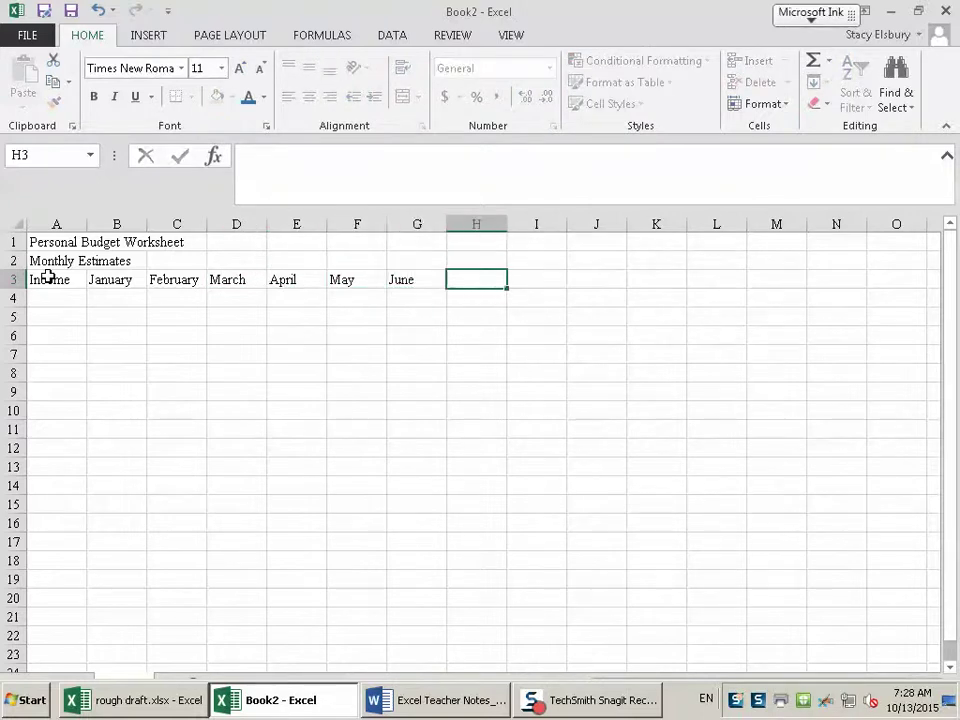
Add the headings July, August and September in cells H3 to J3 of the Income row
text(Juloy)
key(BackSpace)
key(BackSpace)
text(y)
key(Tab)
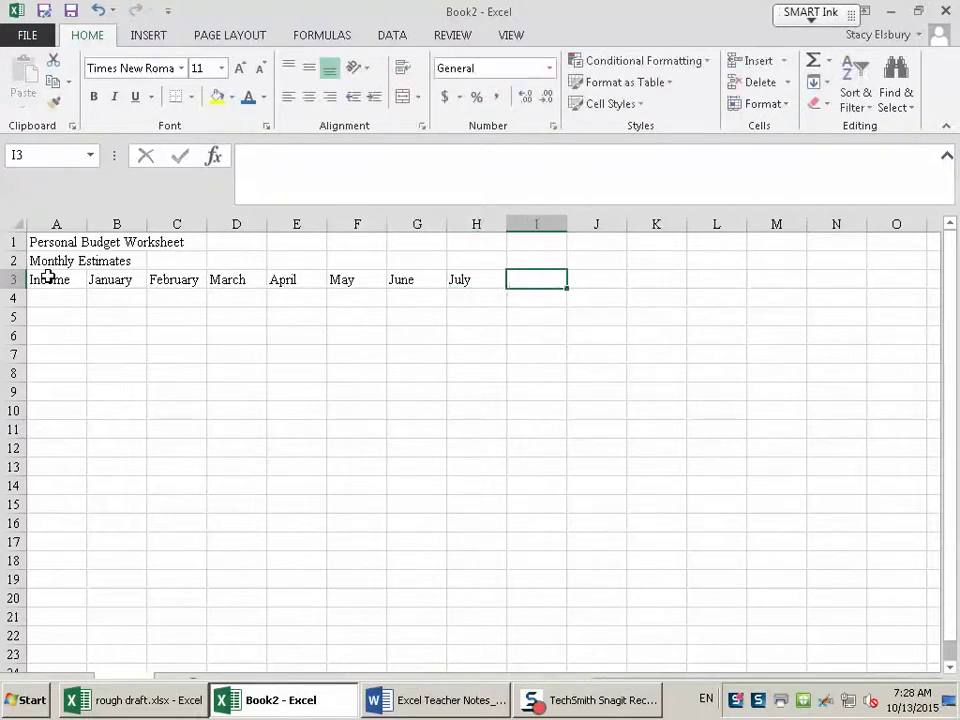
text(August)
key(Tab)
text(Swept)
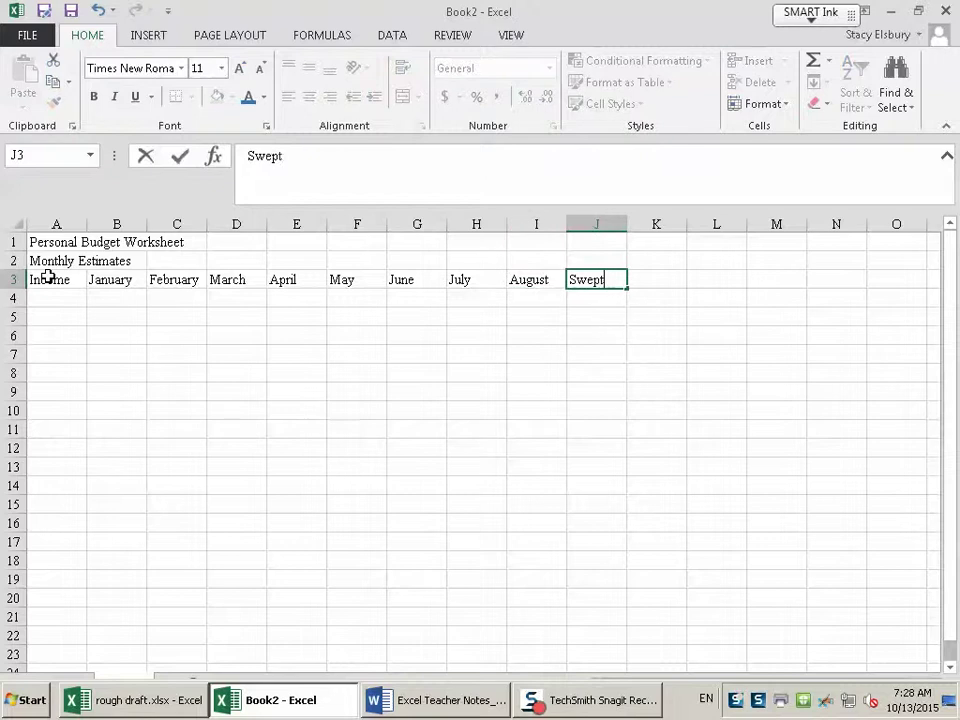
key(BackSpace)
key(BackSpace)
key(BackSpace)
key(BackSpace)
text(eptember)
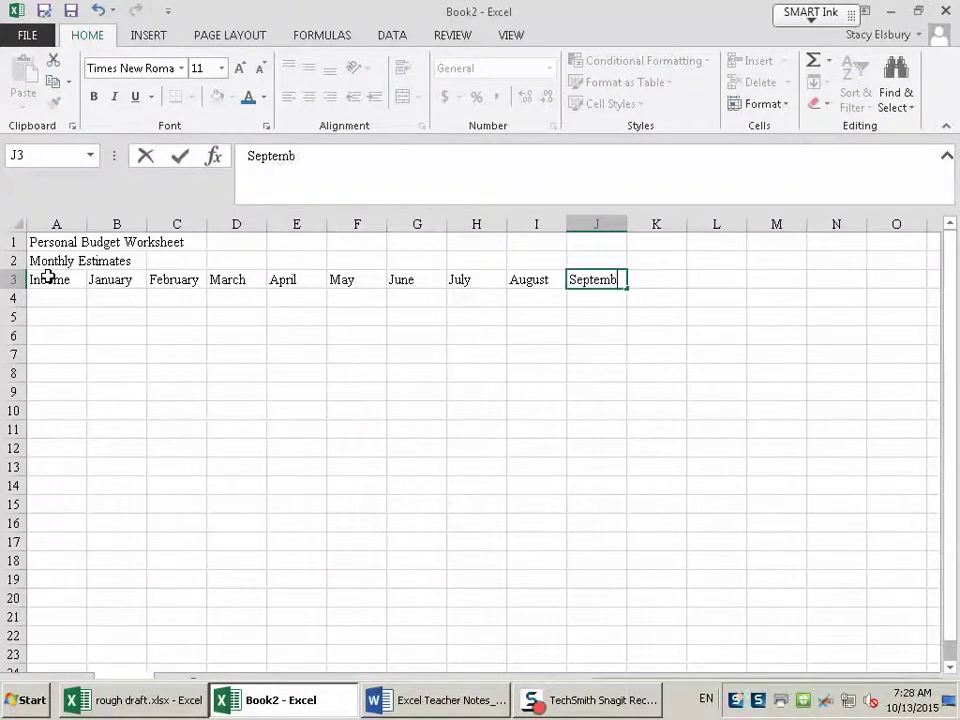
key(Tab)
Complete the Income header row with October, November, December and Total in cells K3 to N3
text(October)
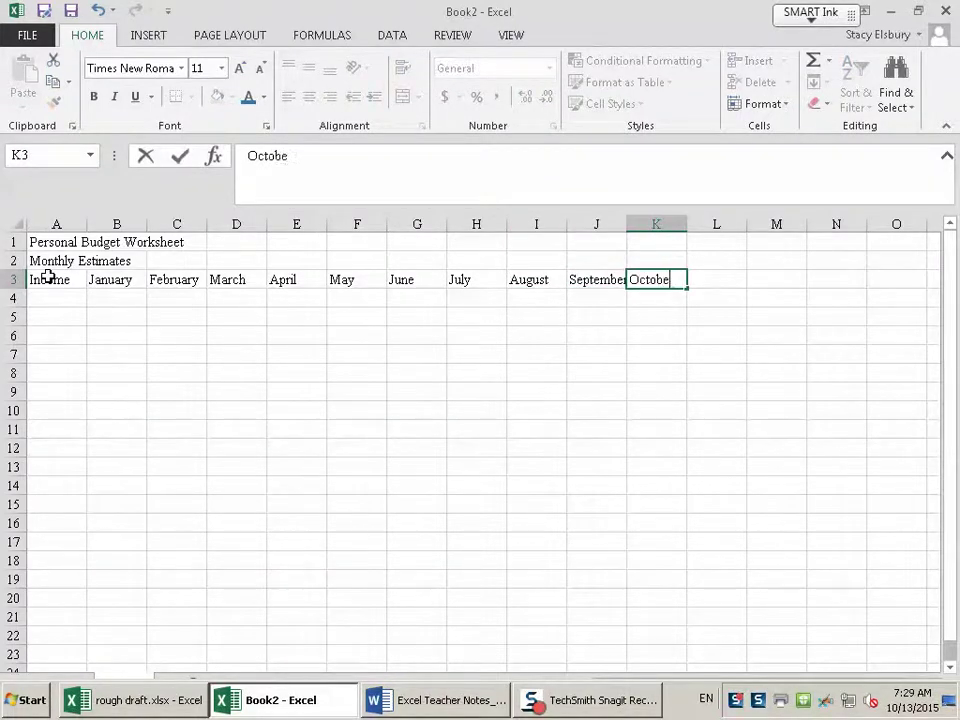
key(Tab)
text(November)
key(Tab)
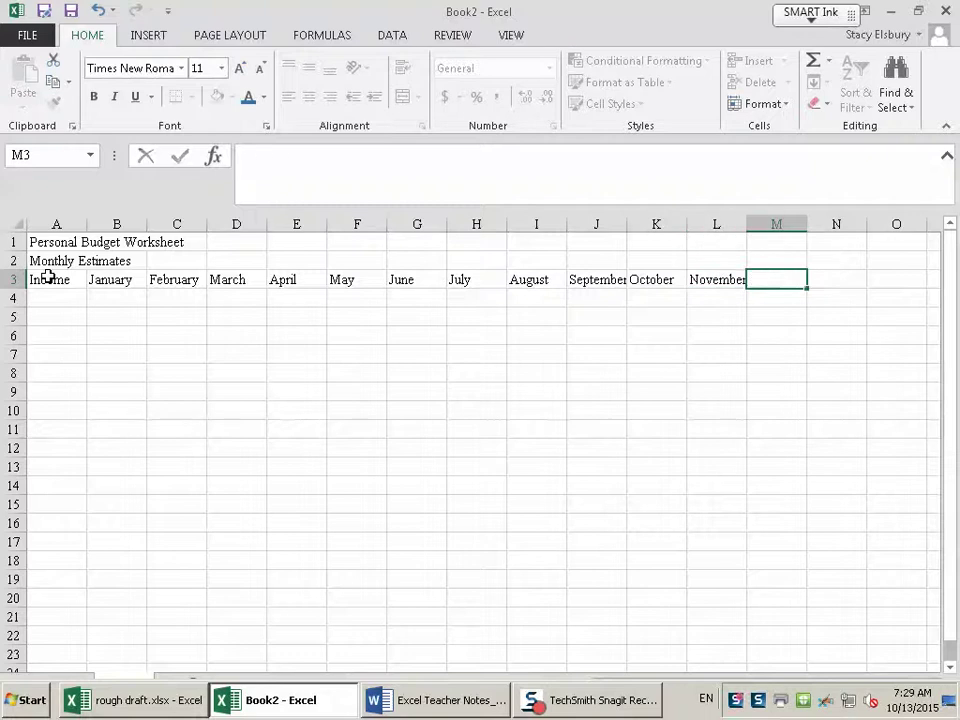
text(dec)
key(BackSpace)
key(BackSpace)
key(BackSpace)
text(Dec)
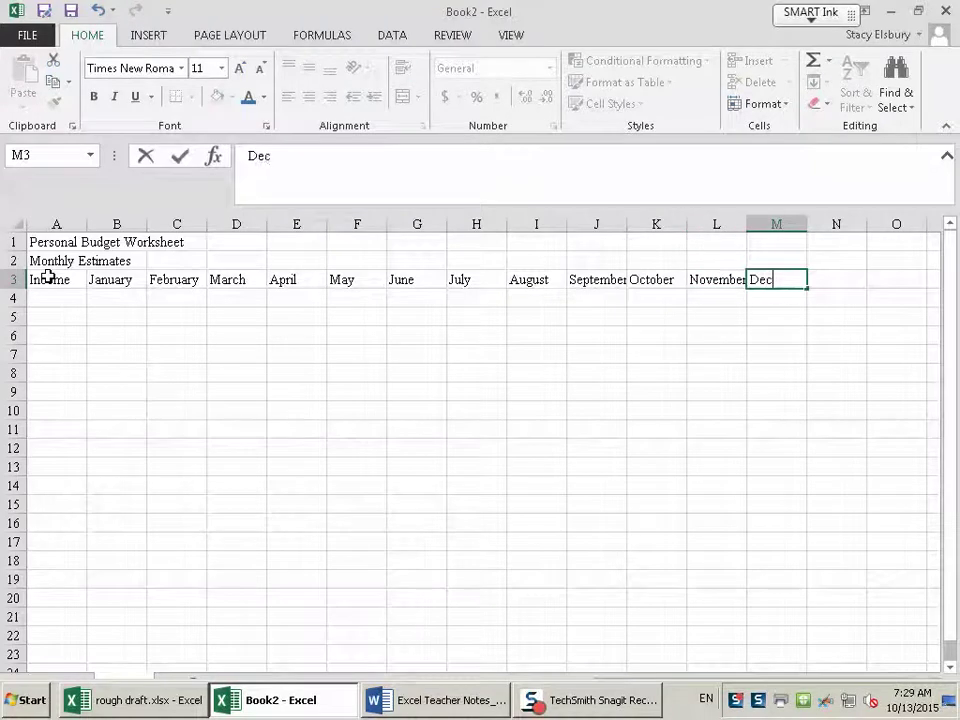
text(ember)
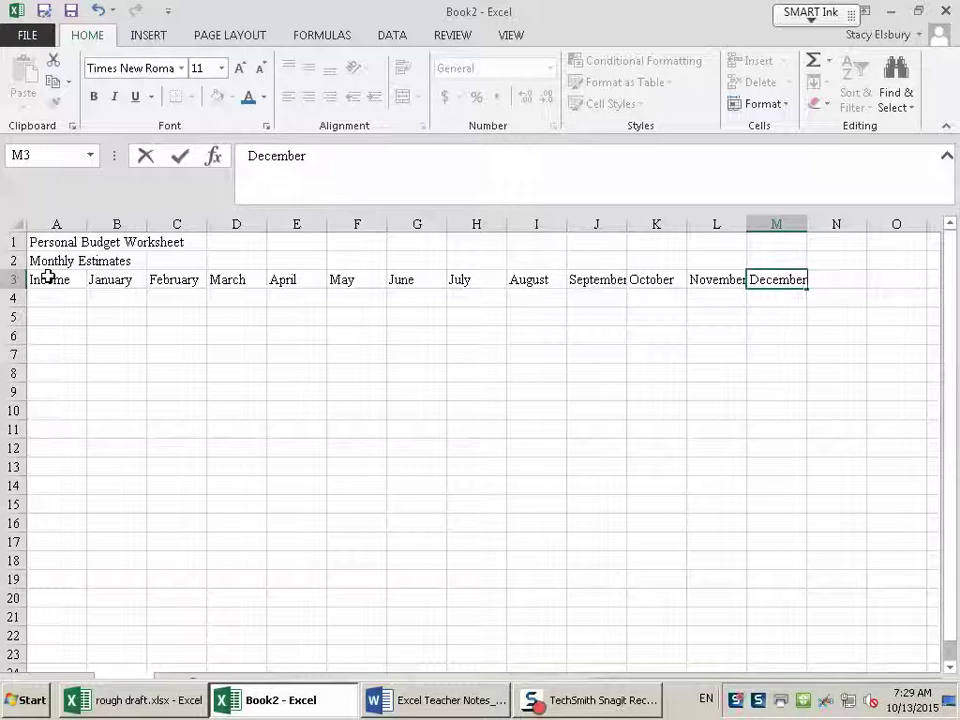
key(Tab)
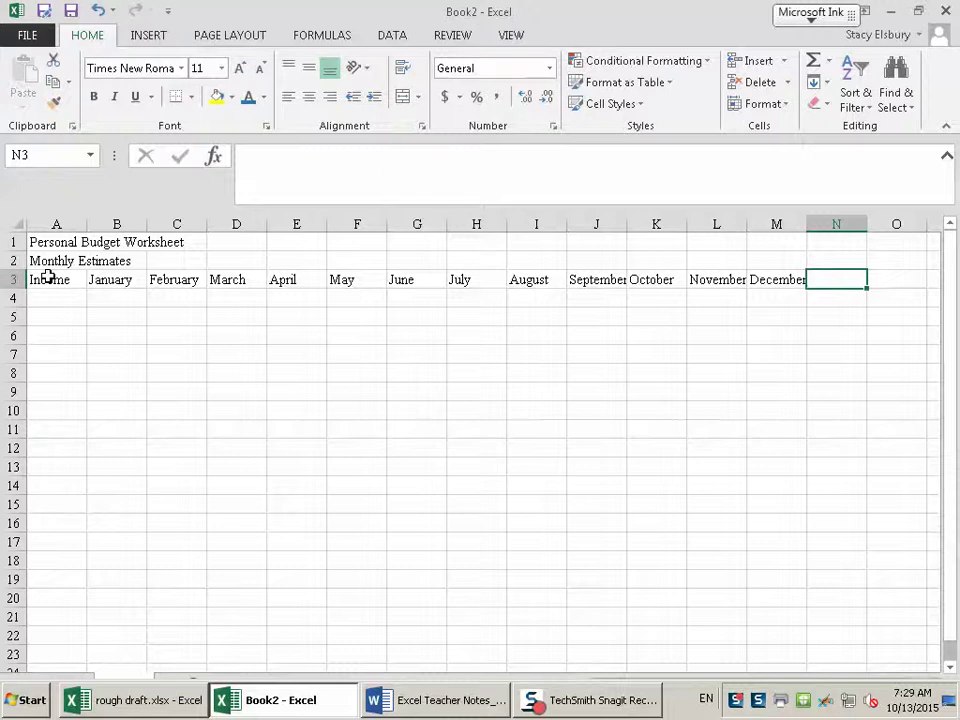
text(Total)
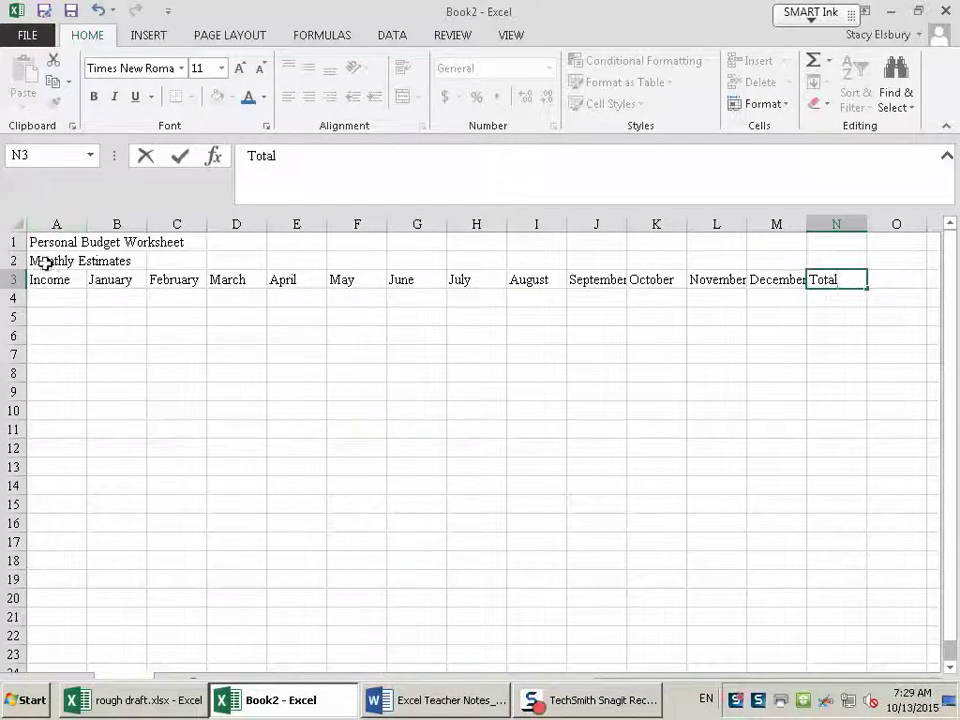
Start a second header row with Expenses in cell A8 and January, February and March in B8 to D8
click(44, 374)
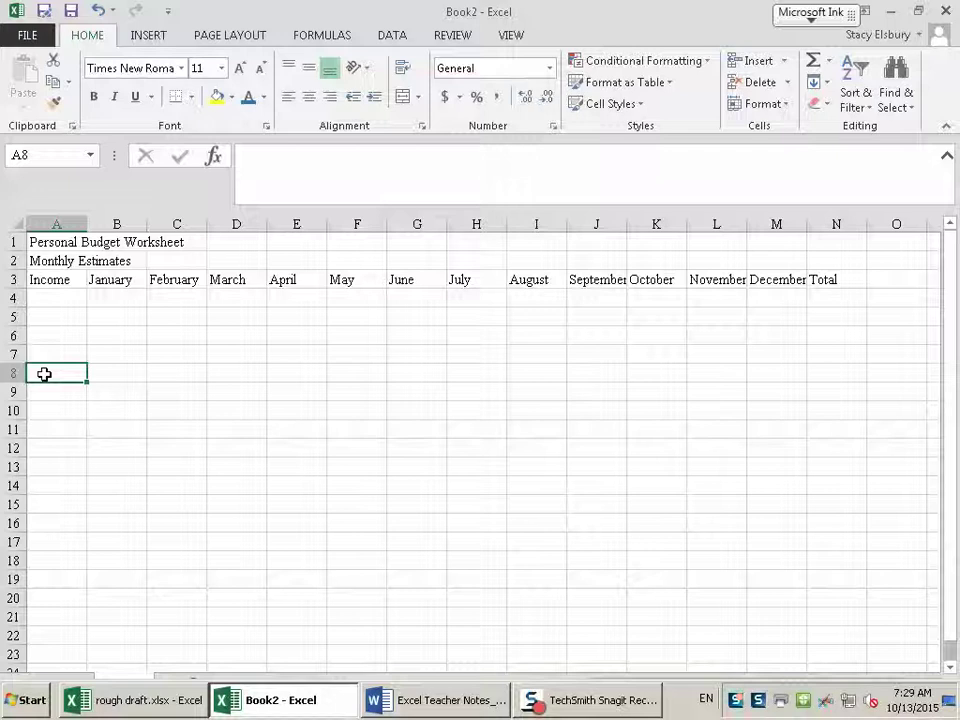
text(Expenses)
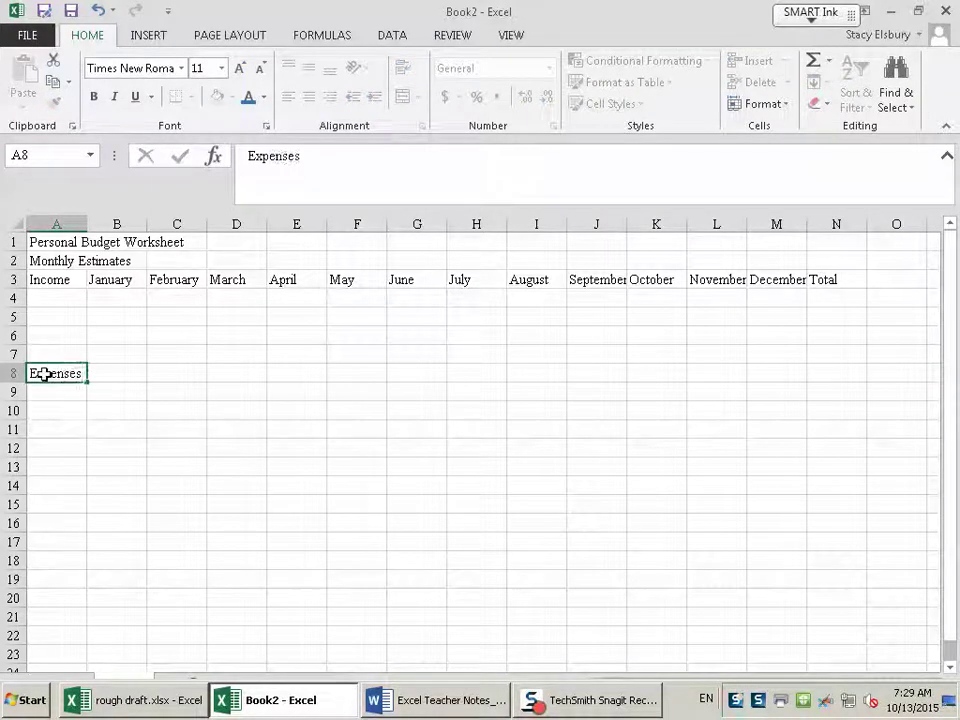
key(Tab)
text(Ja)
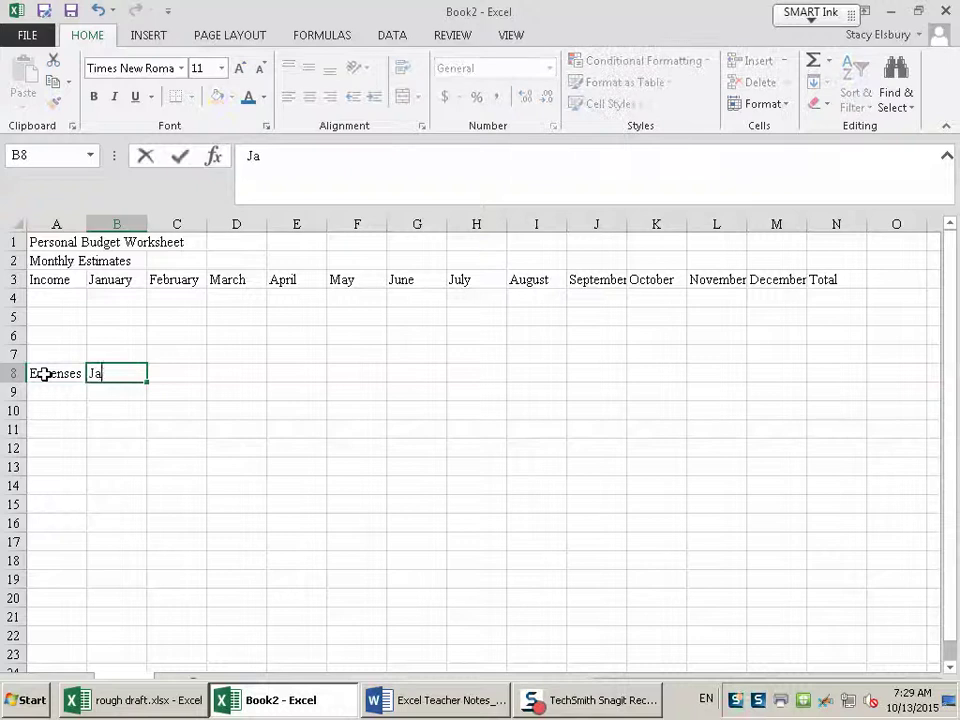
text(nuary)
key(Tab)
text(Feb)
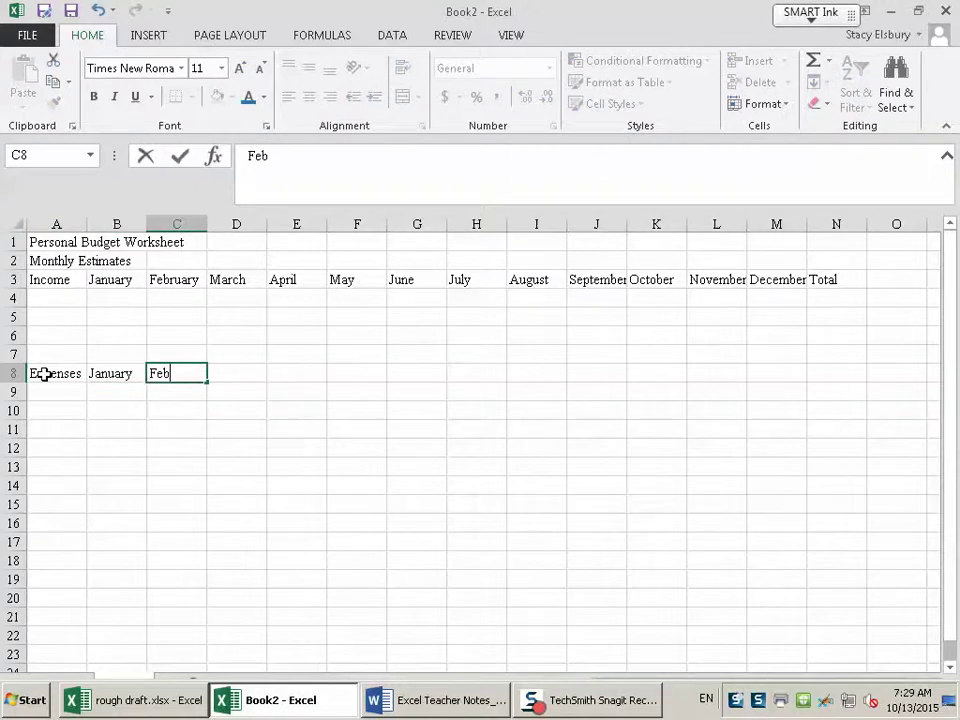
text(ruary)
key(Tab)
text(March)
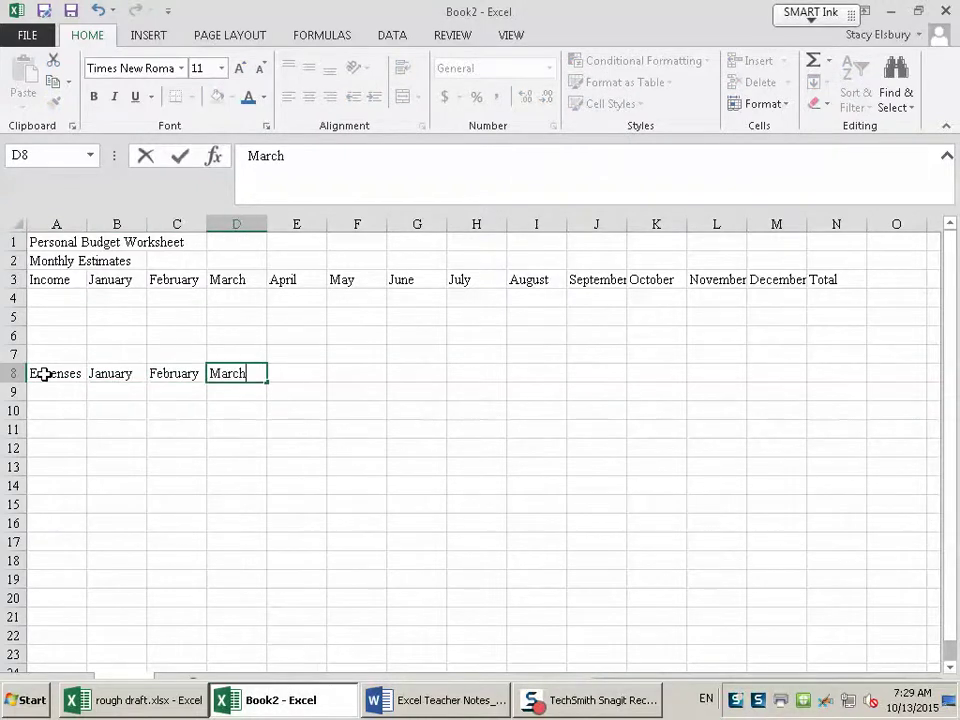
key(Tab)
Continue the Expenses header row with April, May and June in cells E8 to G8
text(April)
key(Tab)
text(May)
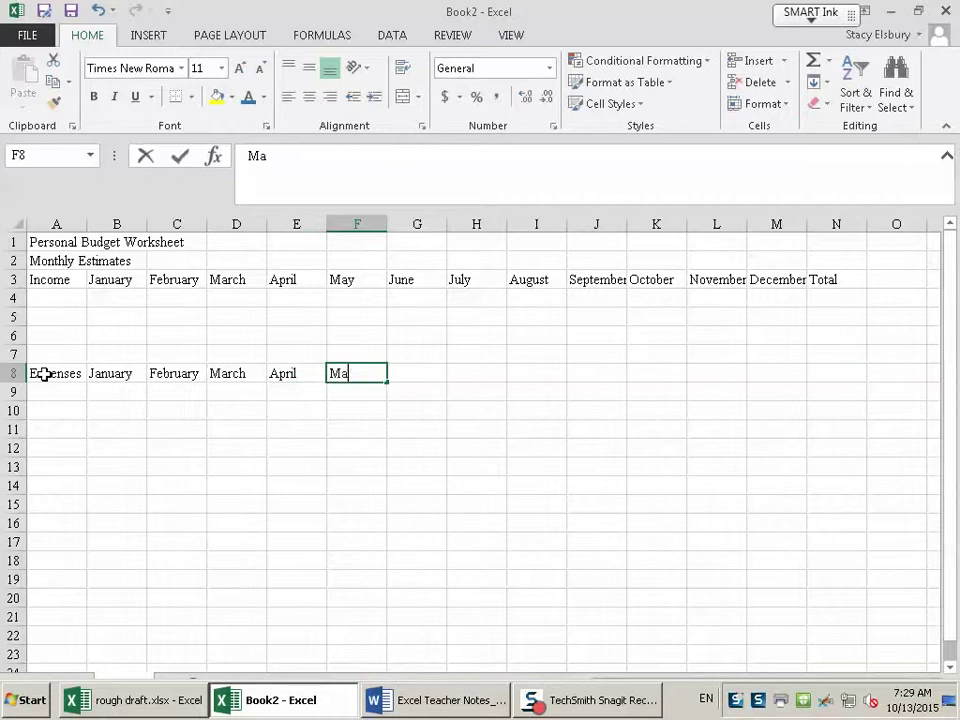
key(Tab)
text(June)
key(Tab)
Add the headings July, August and September in cells H8 to J8 of the Expenses row
text(July)
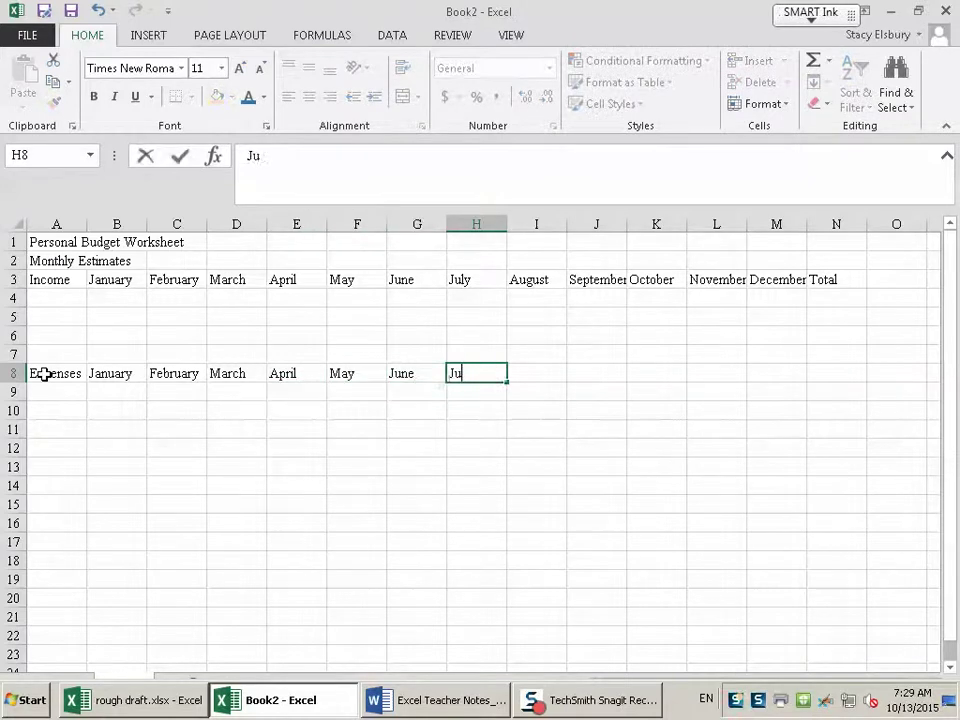
key(Tab)
key(F2)
text(a)
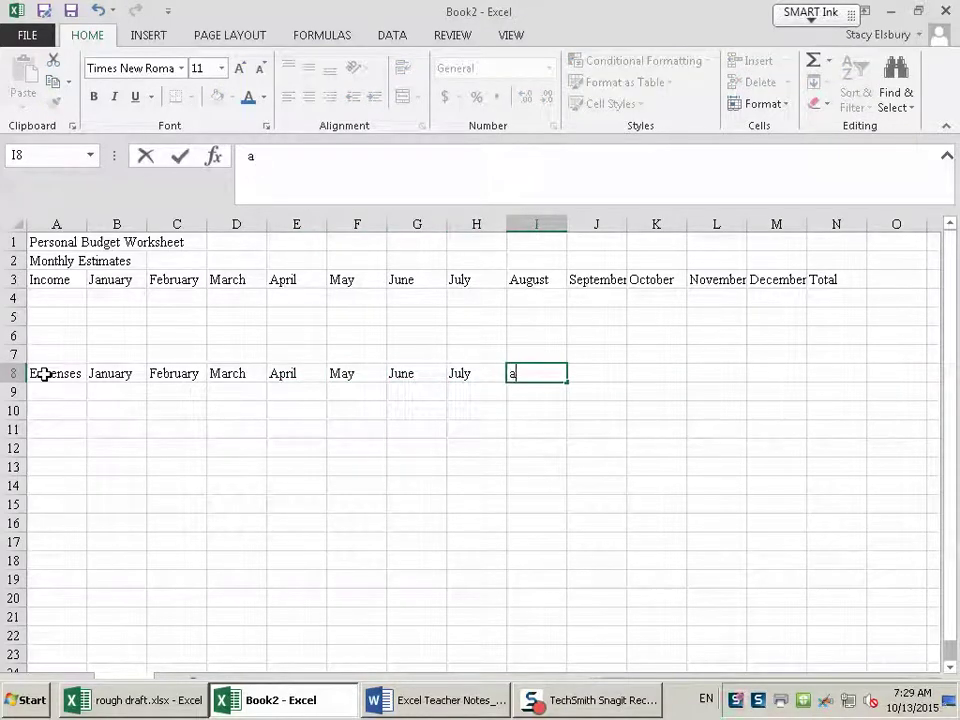
text(UG)
key(BackSpace)
key(BackSpace)
key(BackSpace)
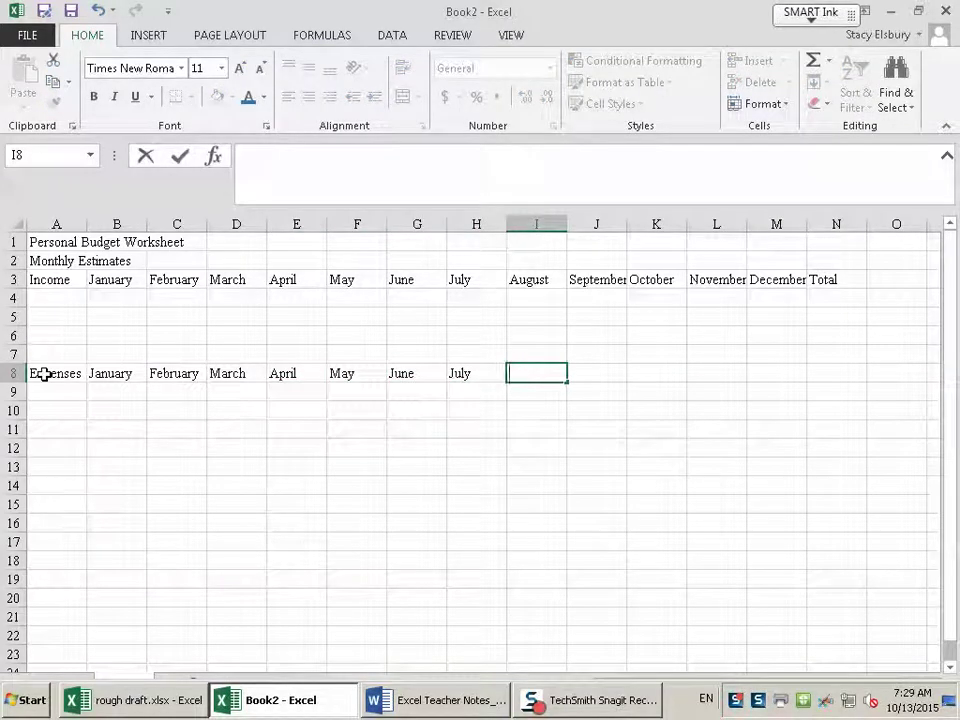
text(August)
key(Tab)
text(S)
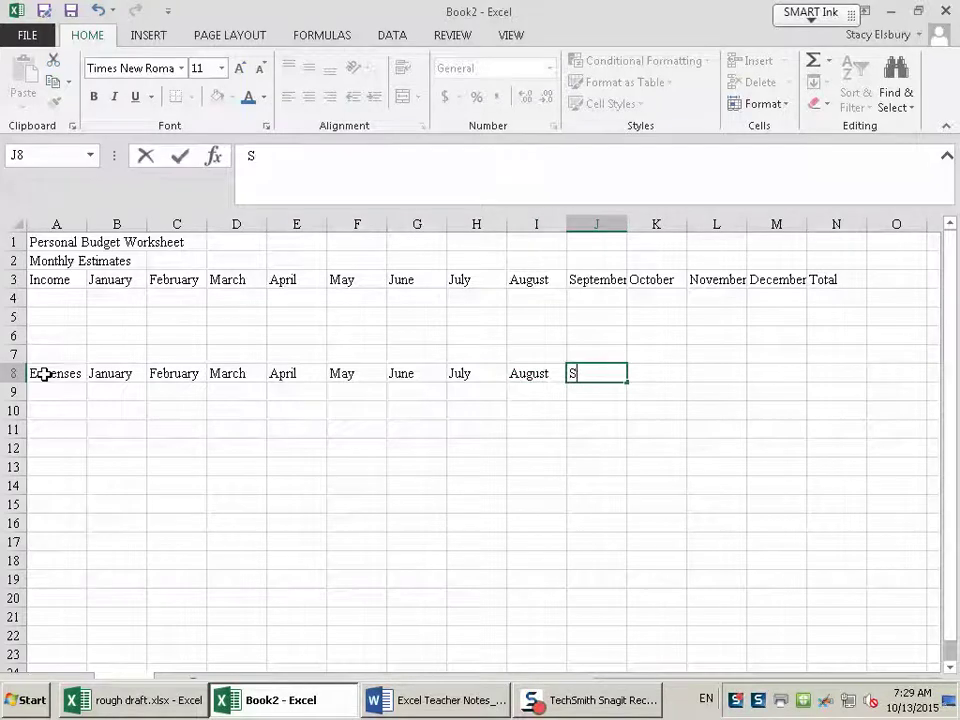
text(eptember)
key(Tab)
Complete the Expenses header row with October, November, December and Total in cells K8 to N8
text(Oc)
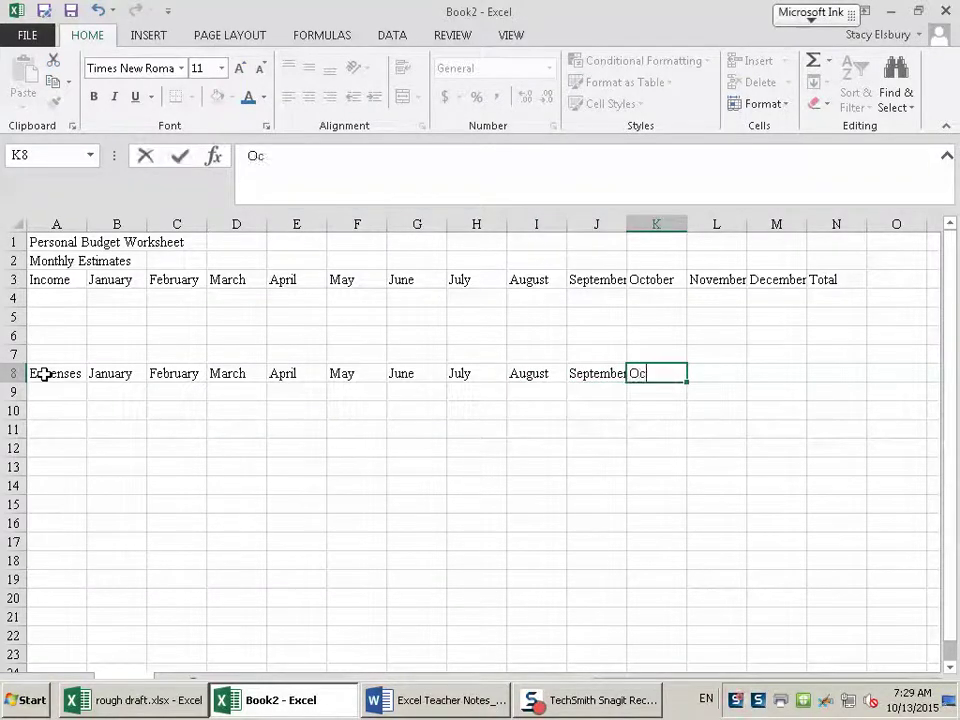
text(tober)
key(Tab)
text(Novem)
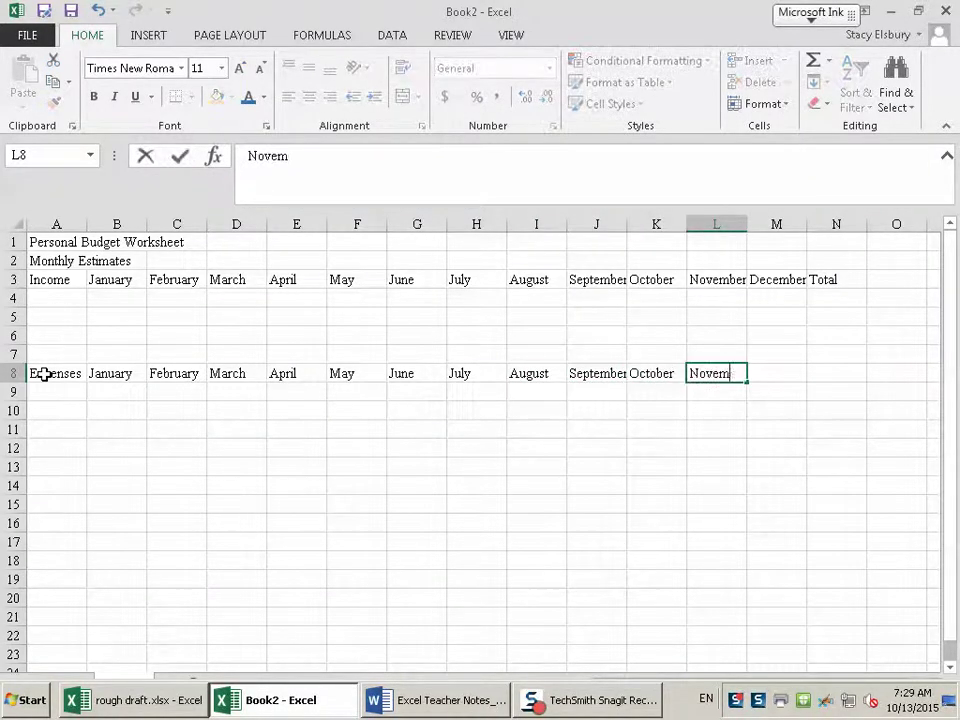
text(ber)
key(Tab)
text(Decemb)
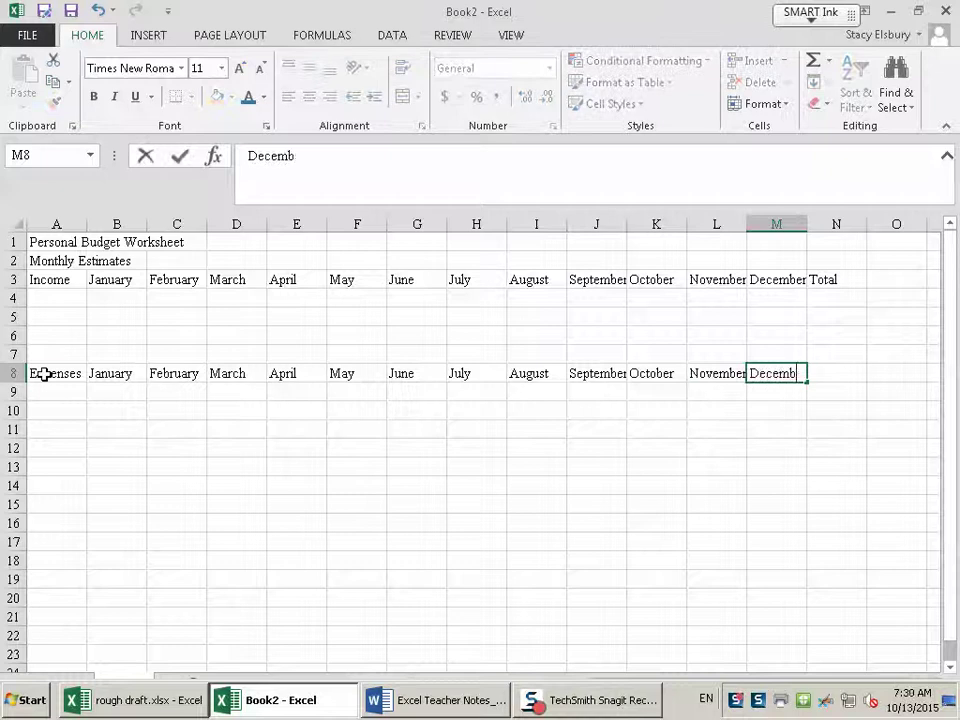
text(er)
key(Tab)
text(Total)
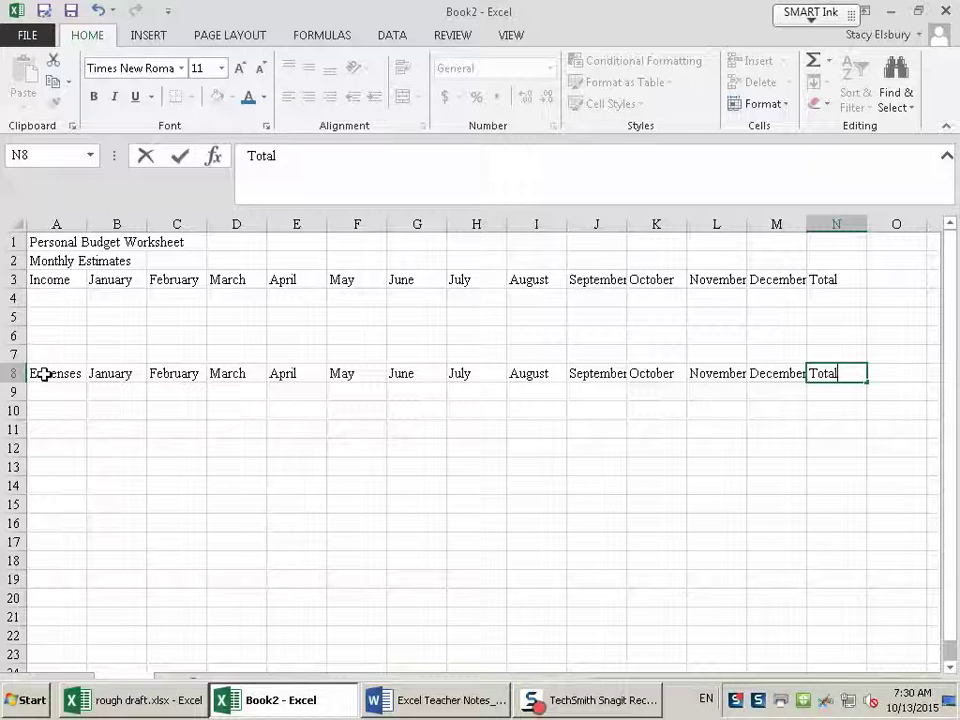
Label the income rows Wages, Dividends and Total in cells A4 to A6
click(62, 301)
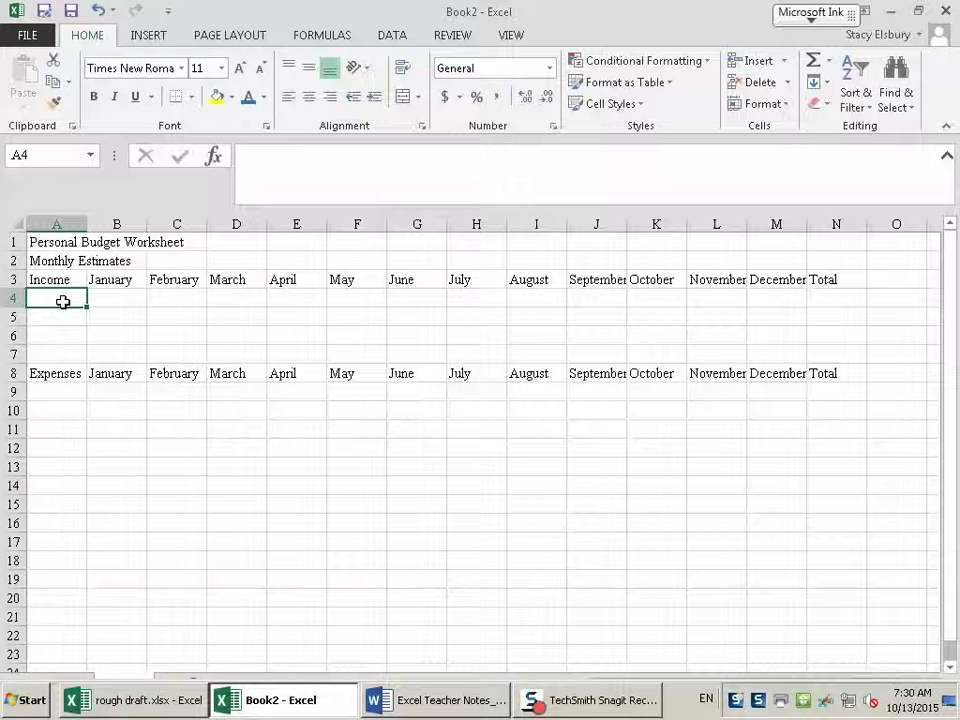
text(Wages)
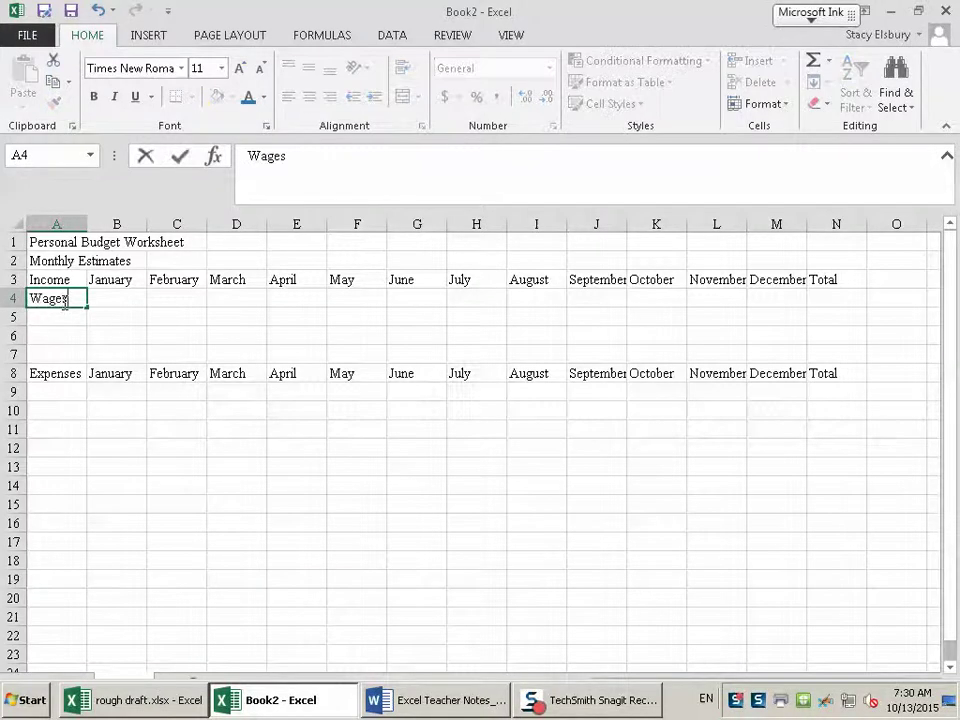
key(Return)
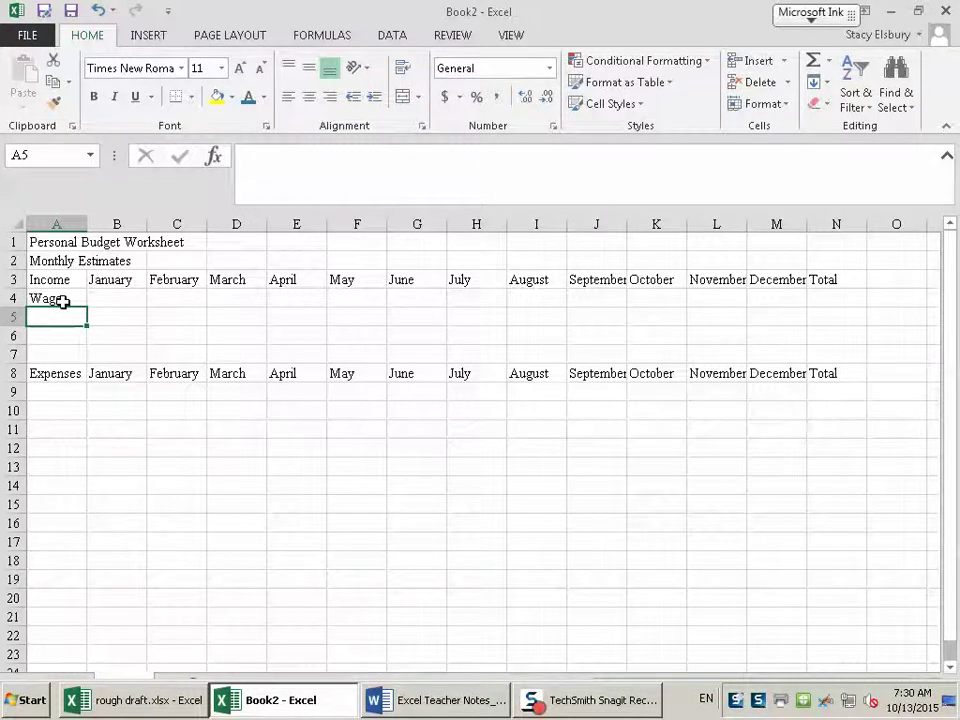
text(Dividends)
key(Return)
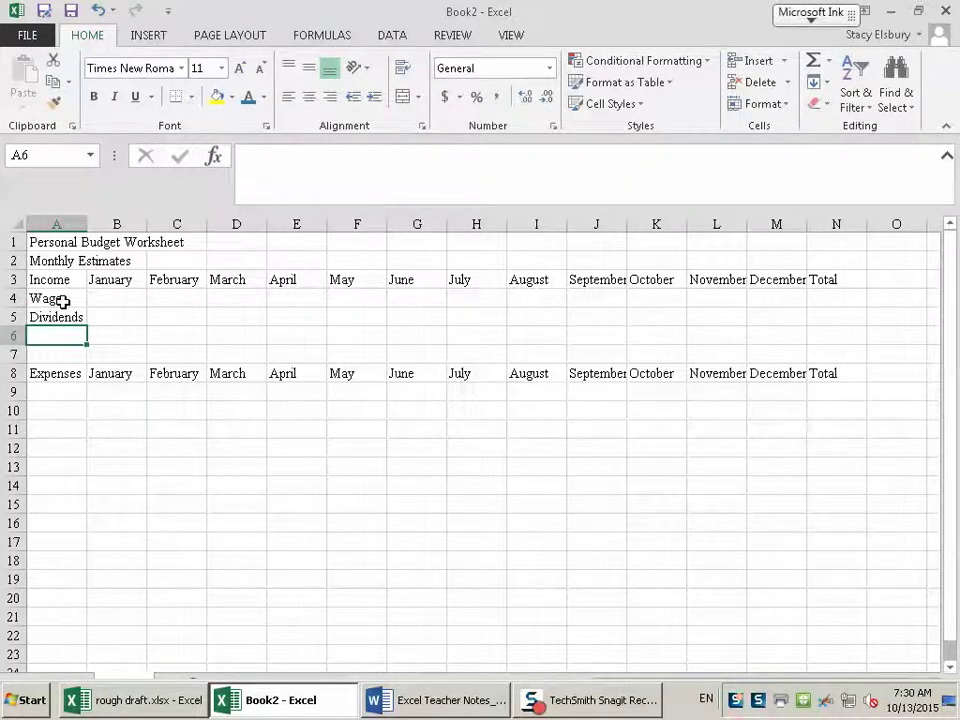
text(Total)
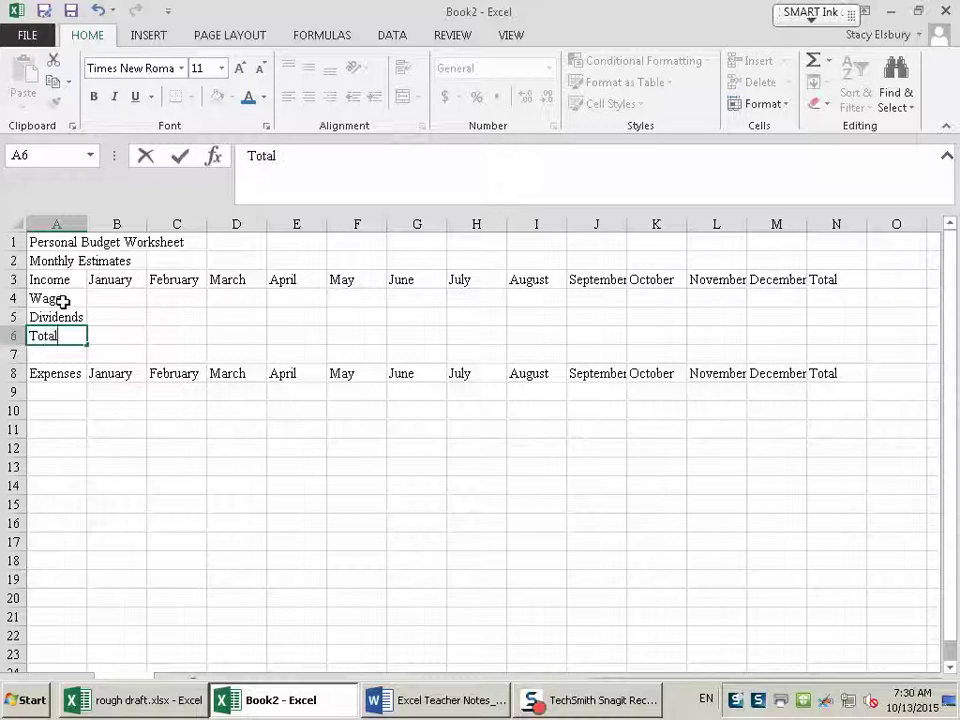
List the first expense categories Rent, Food, Tuition and Books in cells A9 to A12
click(64, 390)
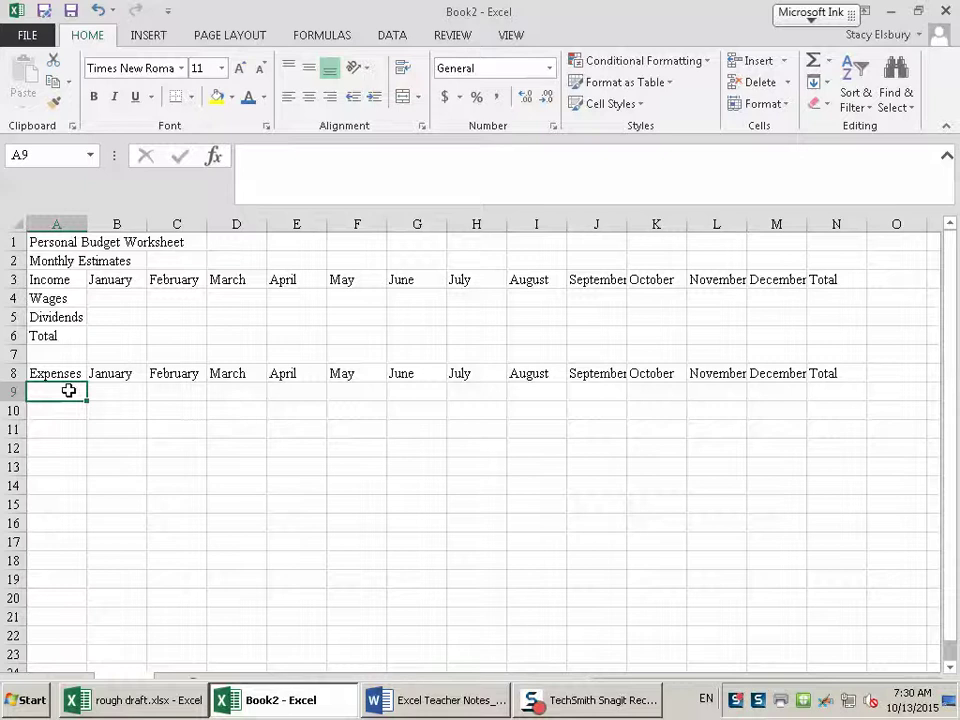
text(Rent)
key(Return)
text(Food)
key(Return)
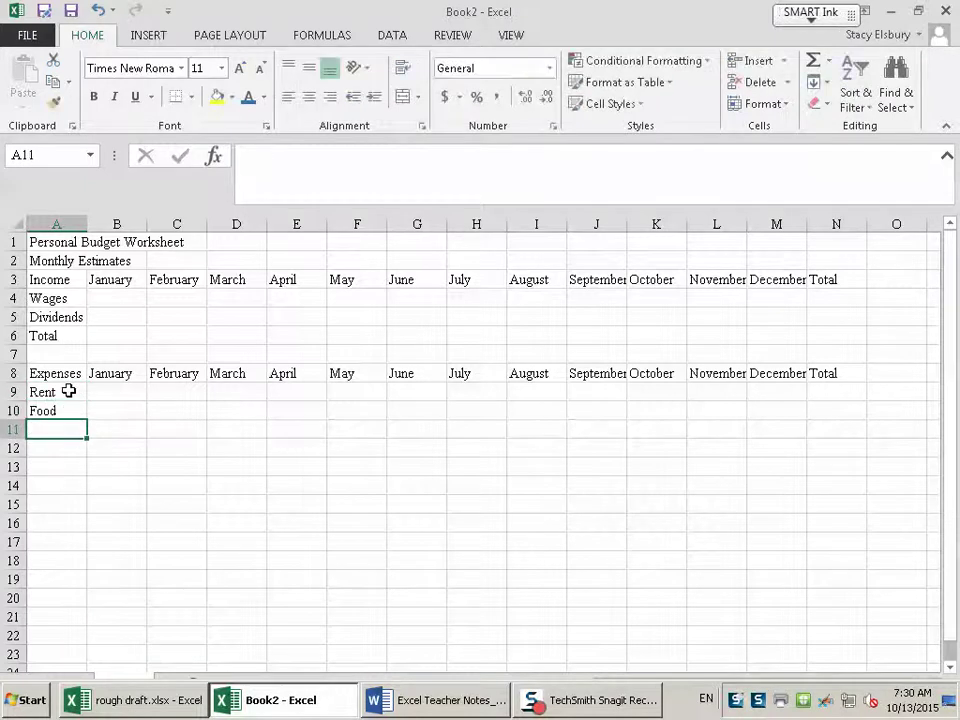
text(Tuition)
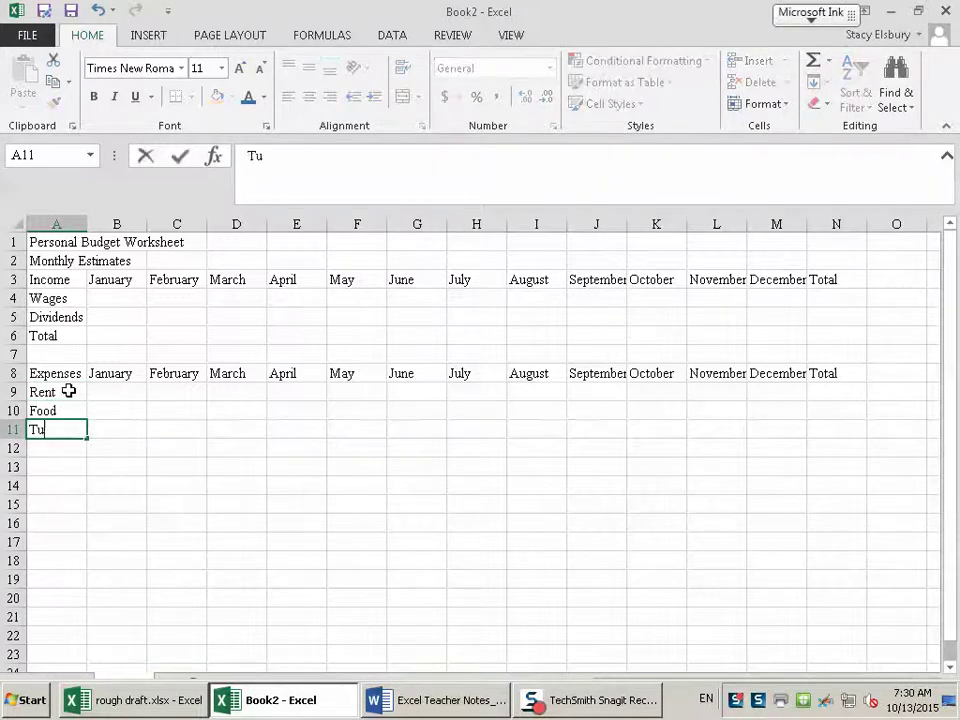
key(Return)
text(Books)
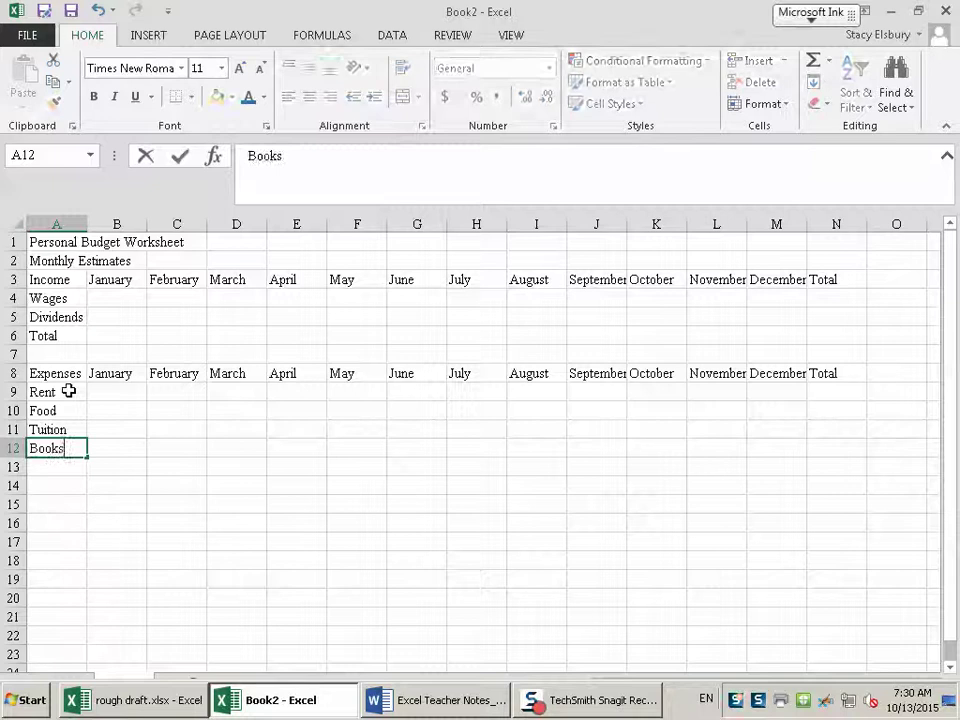
key(Return)
Continue the expense categories with Entertainment, Car Payment, Gas and Miscellaneous in cells A13 to A16
text(Entertainment)
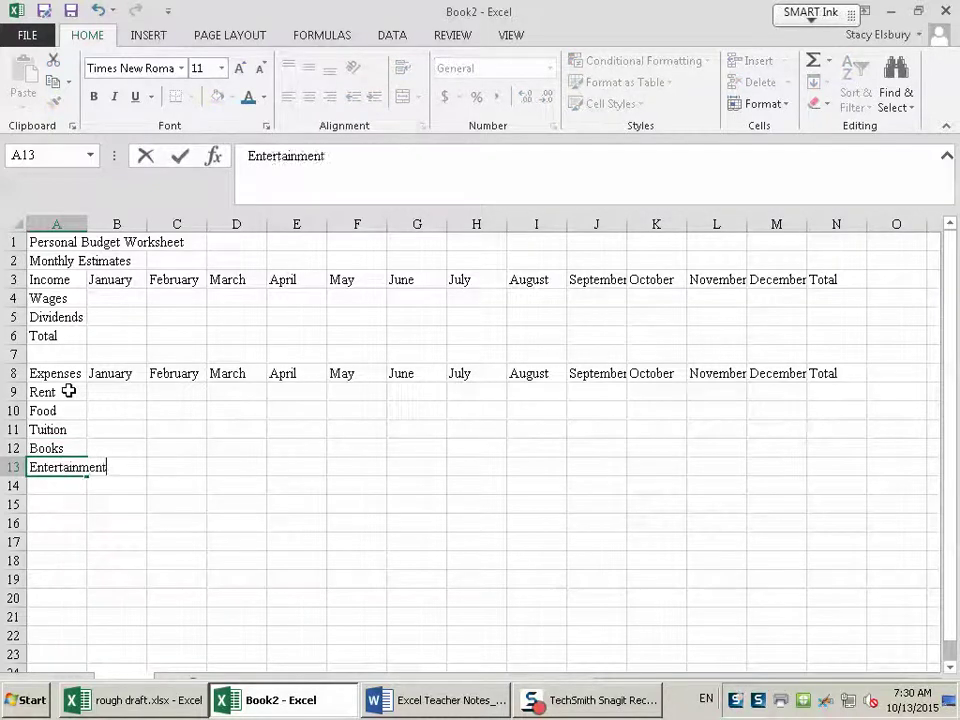
key(Return)
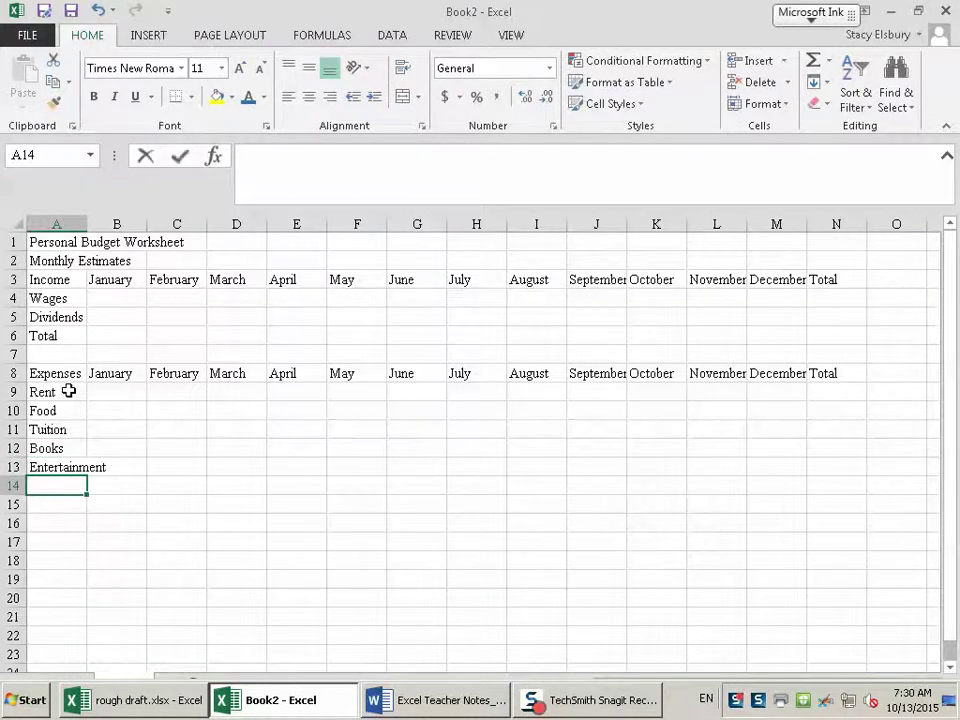
text(Car Payment)
key(Return)
text(Gas)
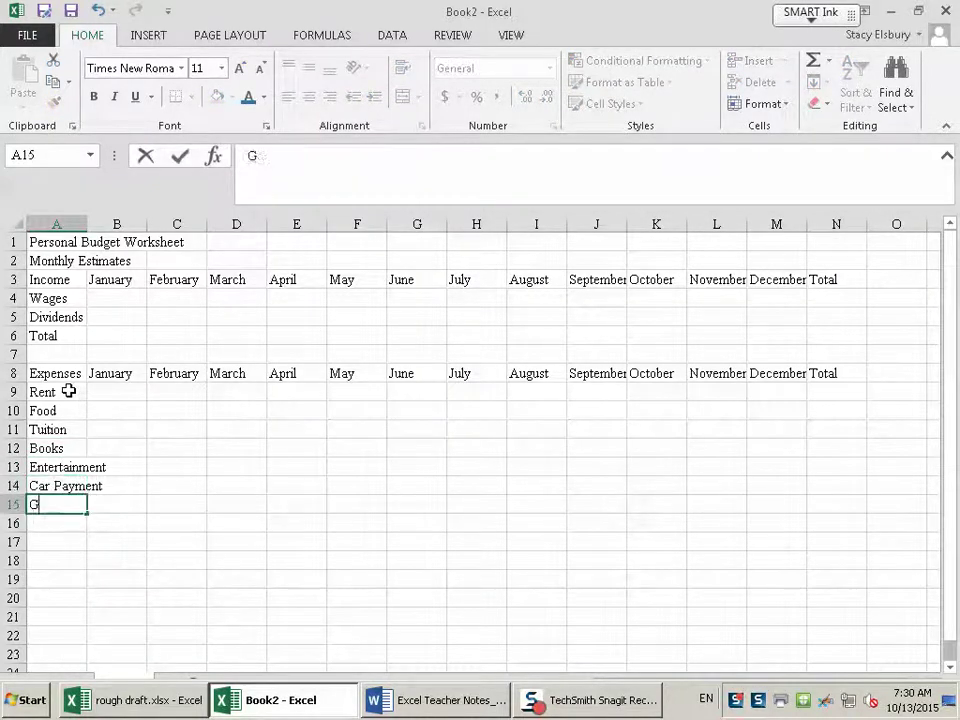
key(Return)
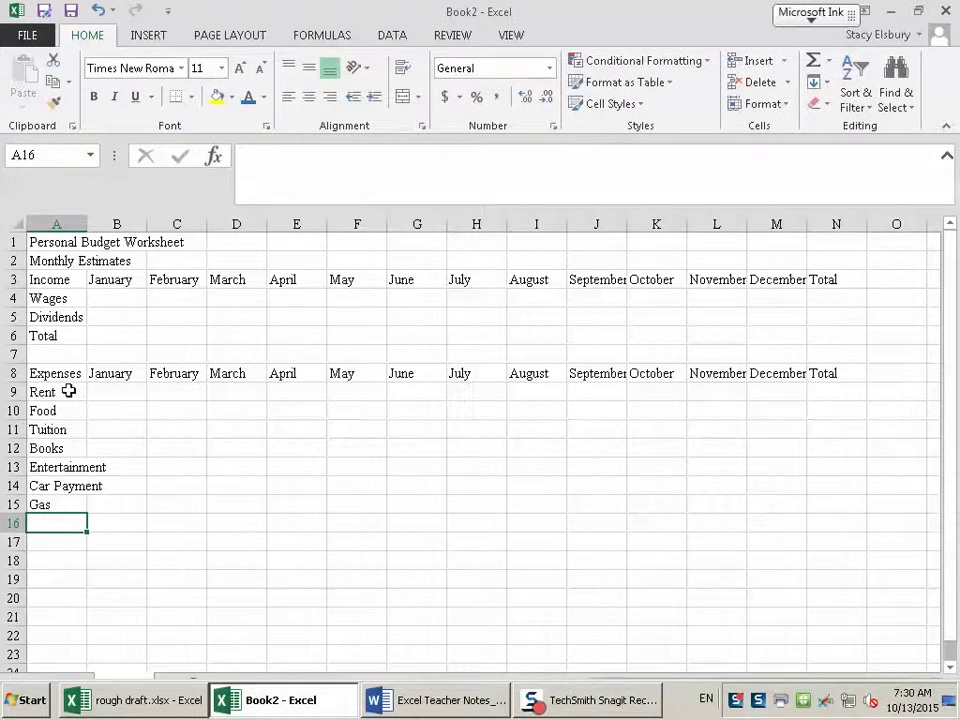
text(Miscel)
text(laneous)
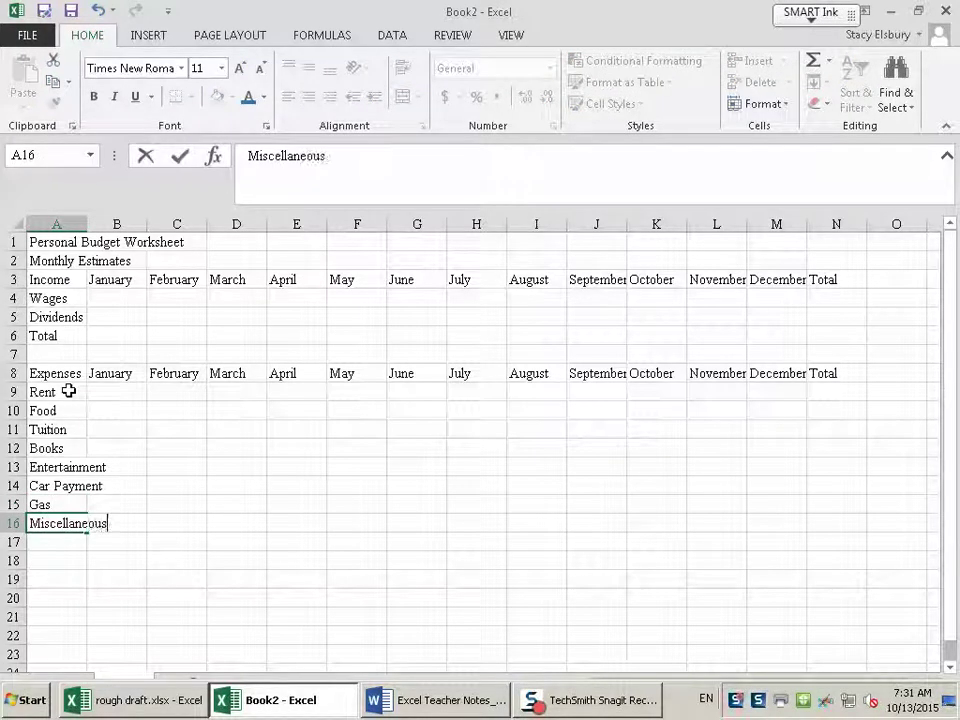
key(Return)
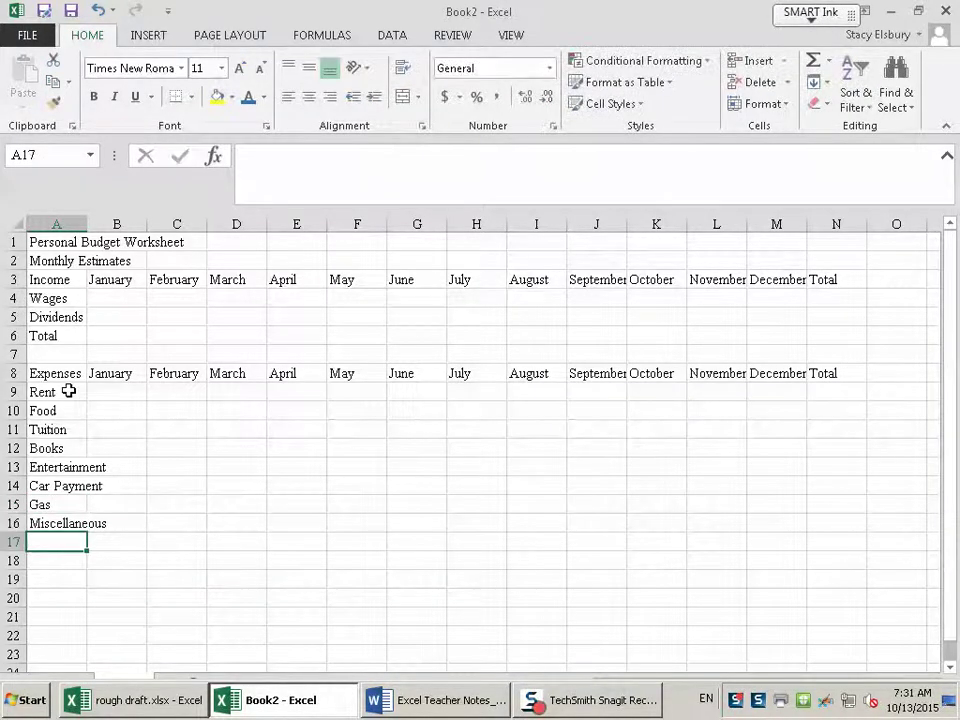
Add the row labels Total in A17 and Net in A19, leaving row 18 blank
text(Total)
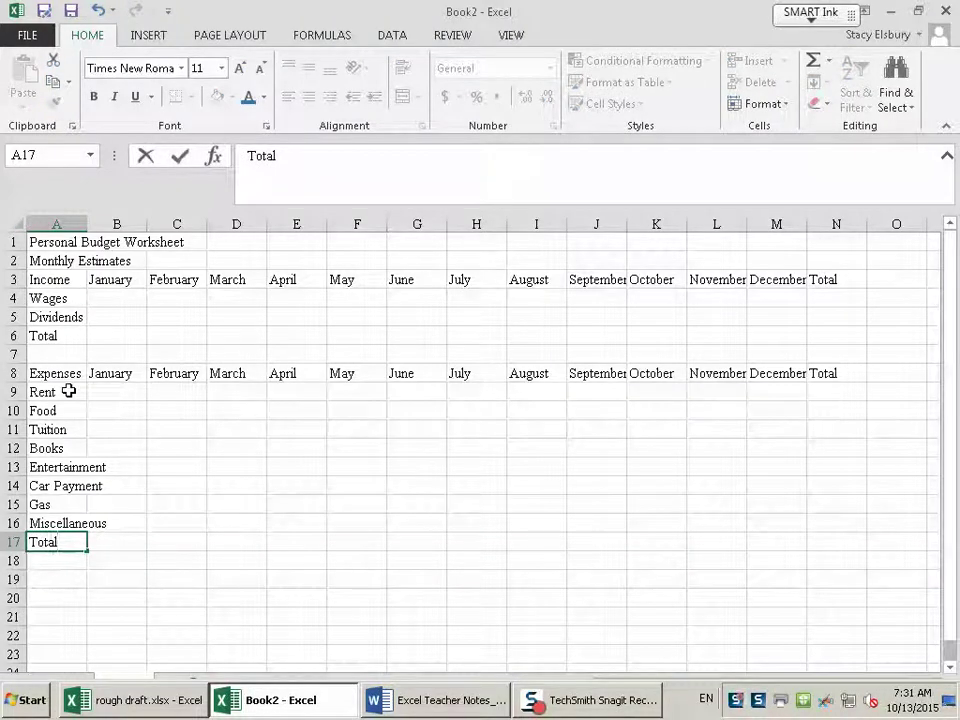
key(Return)
key(Return)
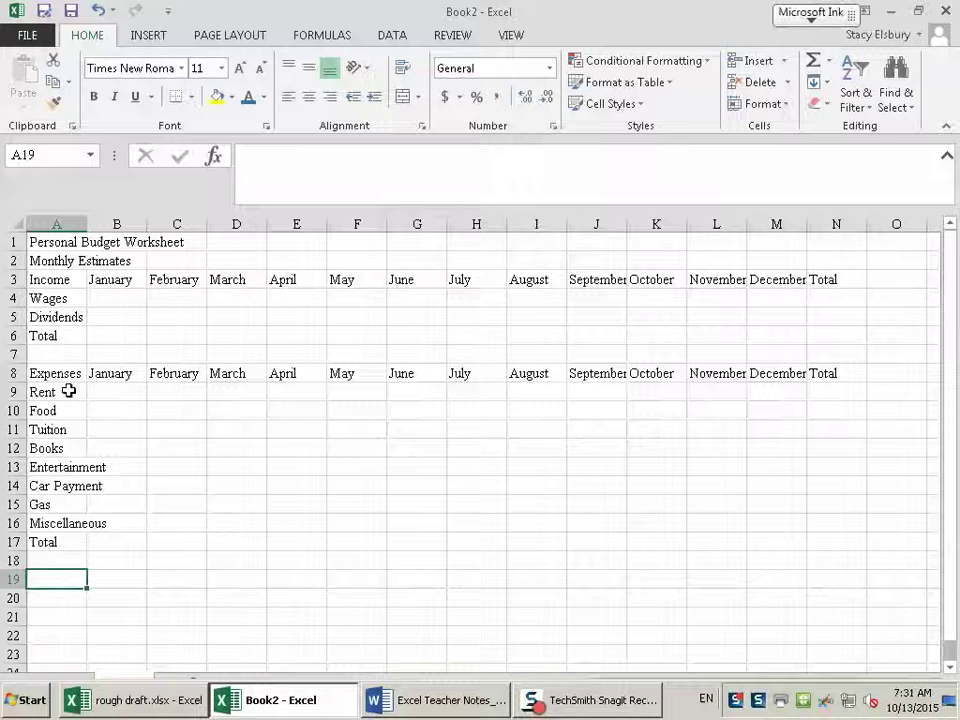
text(Net)
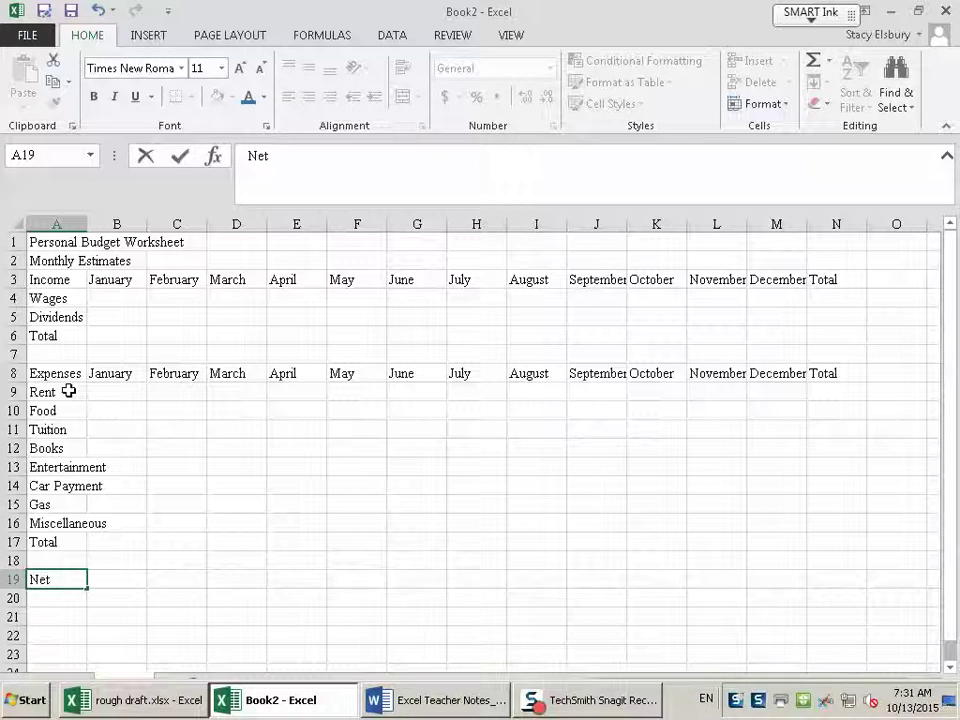
Enter wages of 1000.29 for January, February and March in cells B4 to D4
click(131, 297)
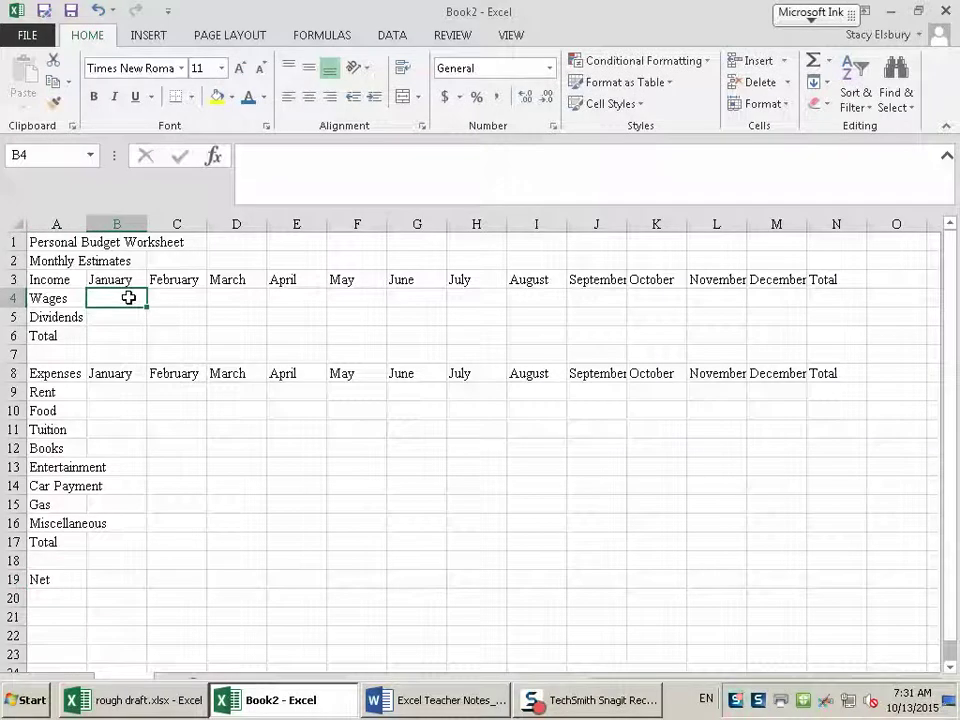
text(1)
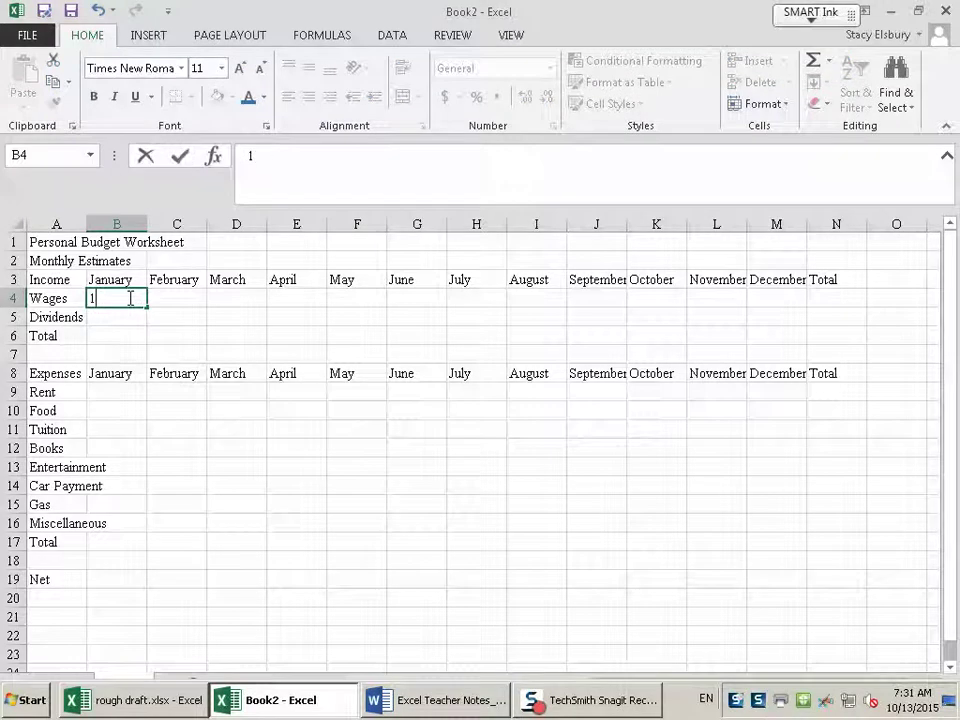
text(000.29)
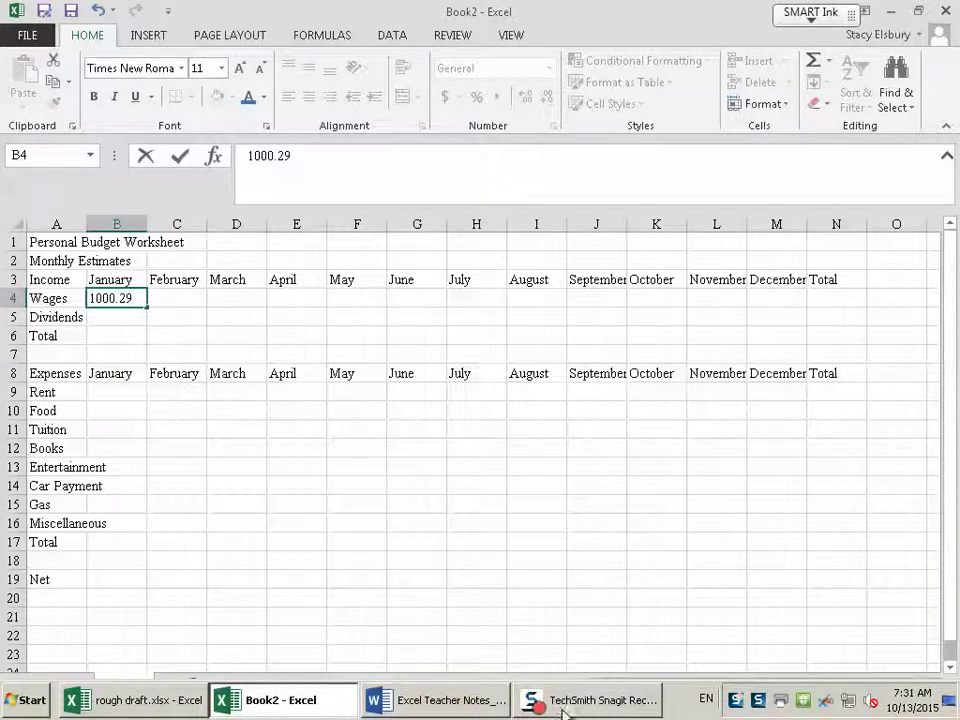
click(132, 317)
click(156, 303)
text(1)
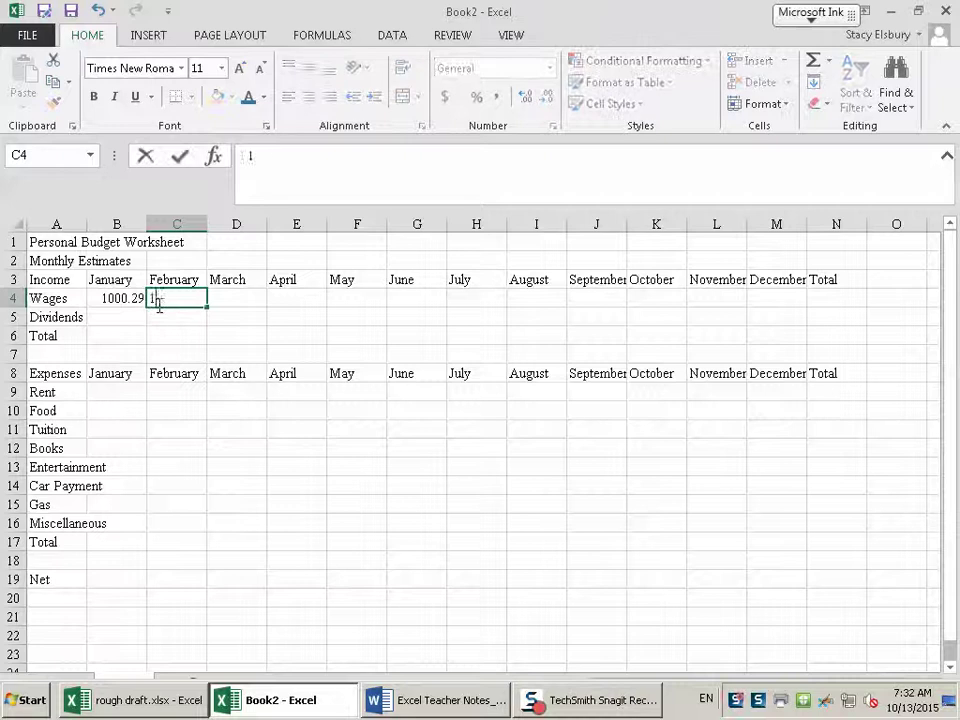
text(000.29)
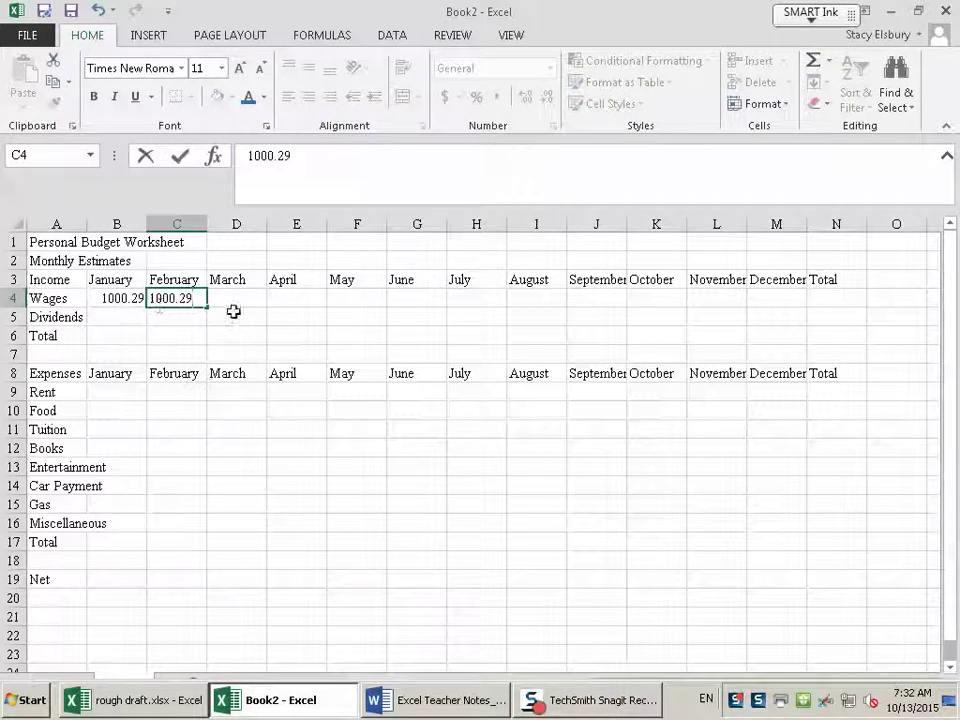
click(234, 303)
text(1000.29)
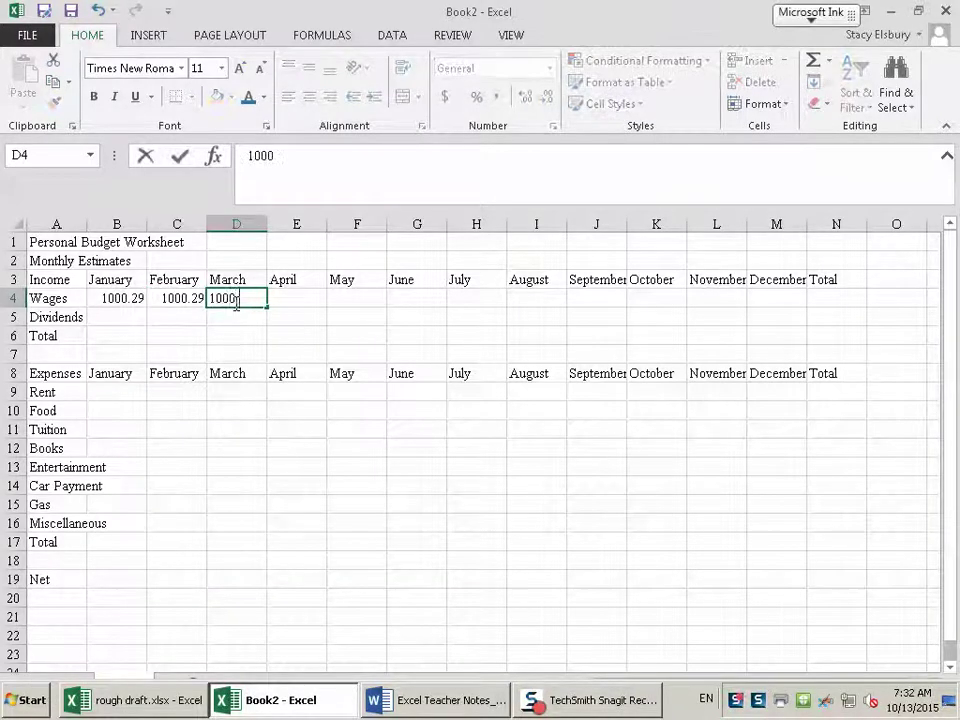
Fill in wages of 1000.29 for April, May and June in cells E4 to G4
click(285, 298)
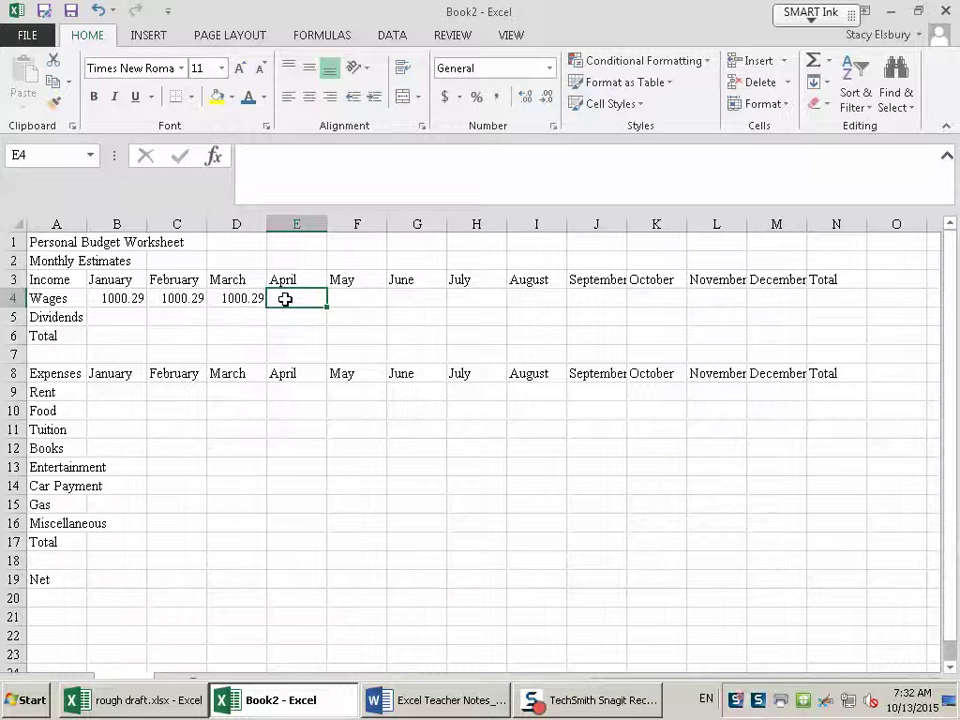
text(1000.29)
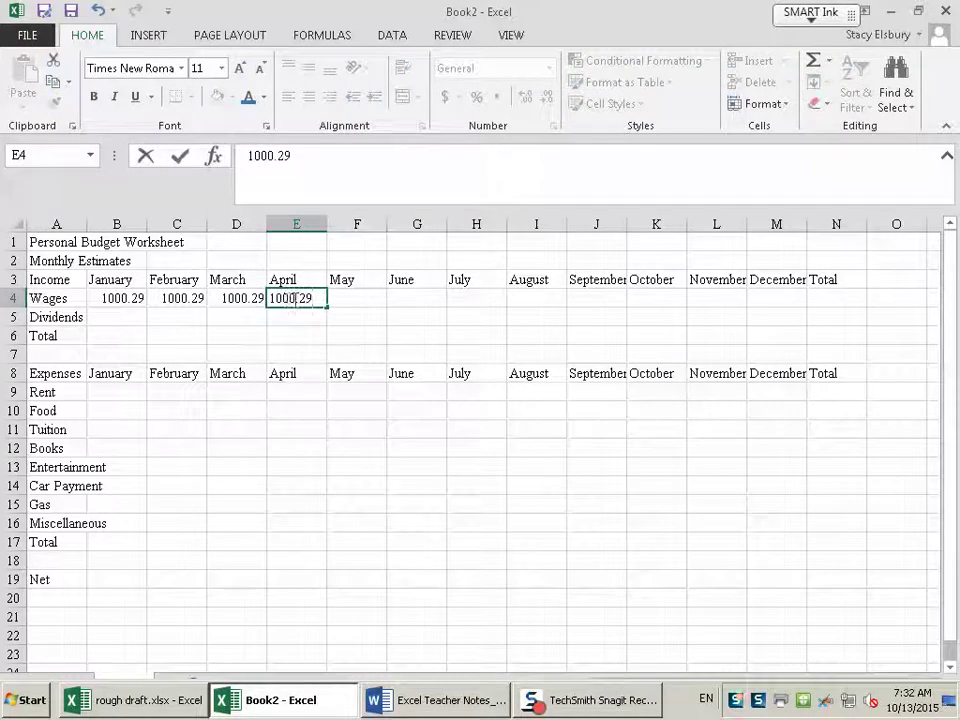
click(352, 301)
text(1000.29)
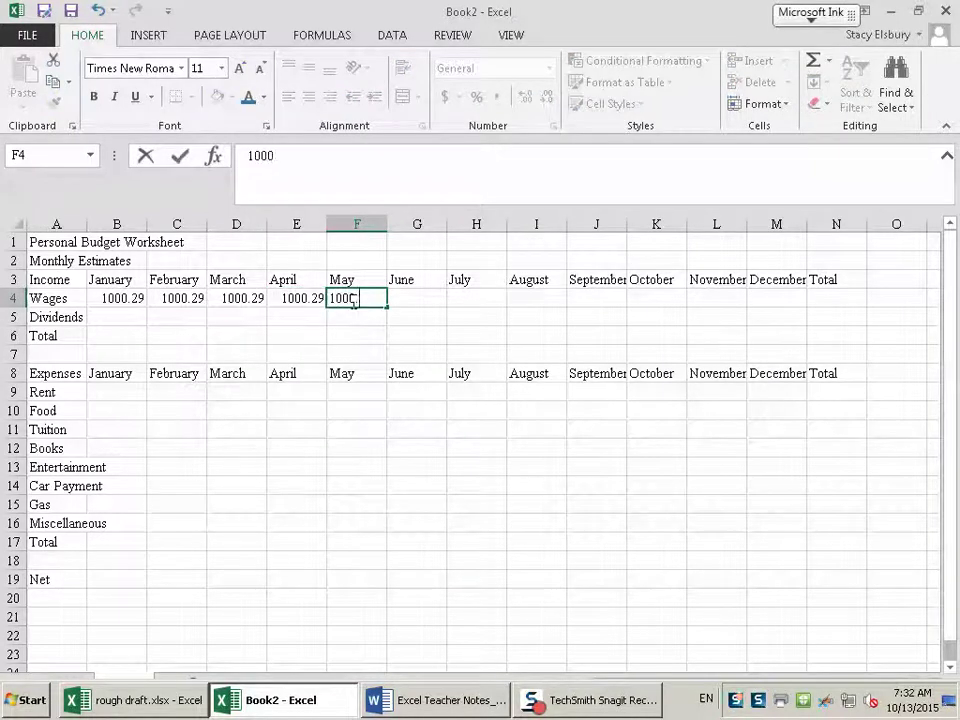
click(405, 297)
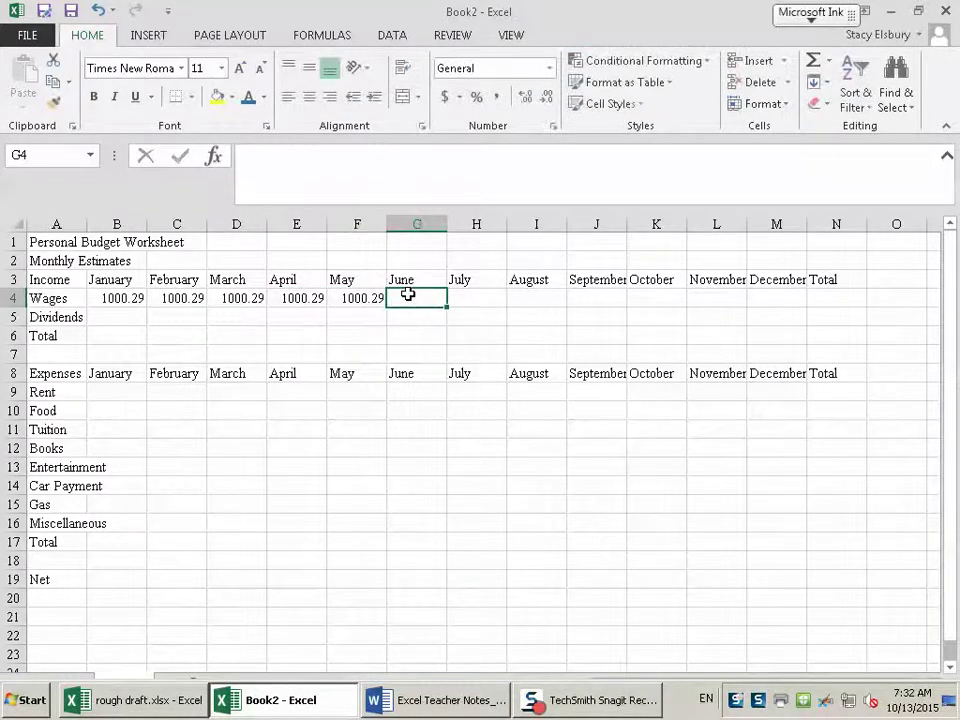
text(1000.29)
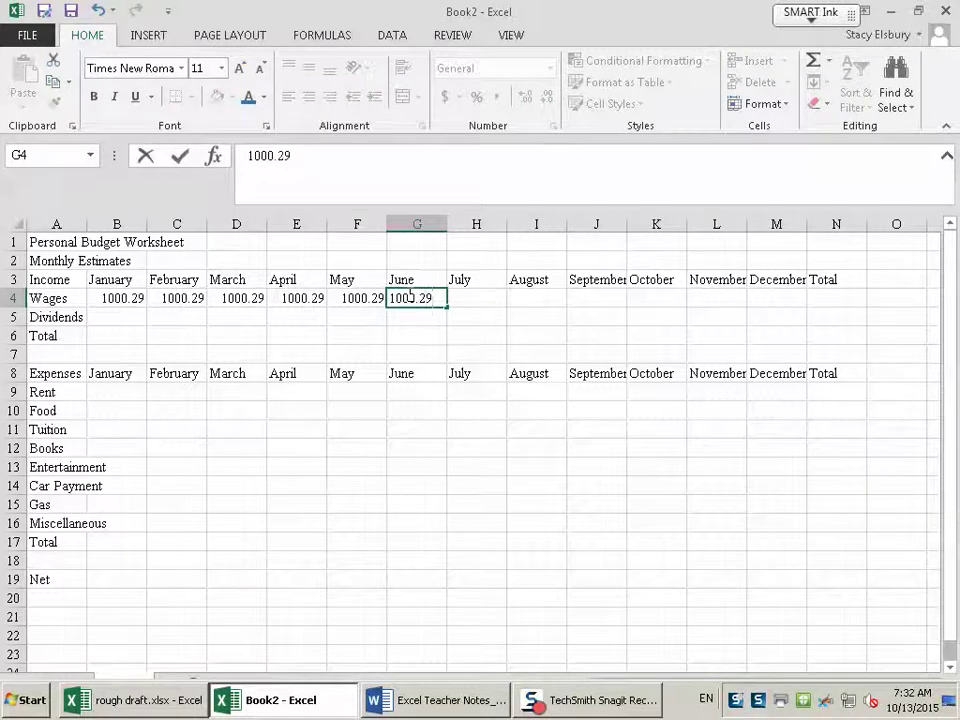
Enter the July, August and September wages as 1000.29 in cells H4 to J4
click(468, 300)
text(100)
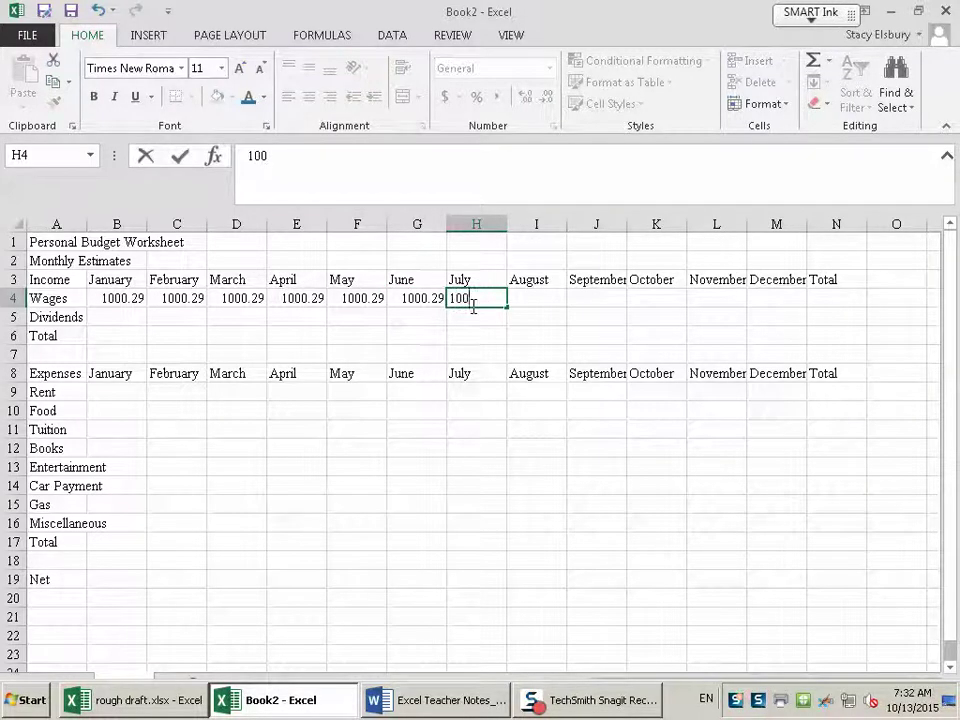
text(0.29)
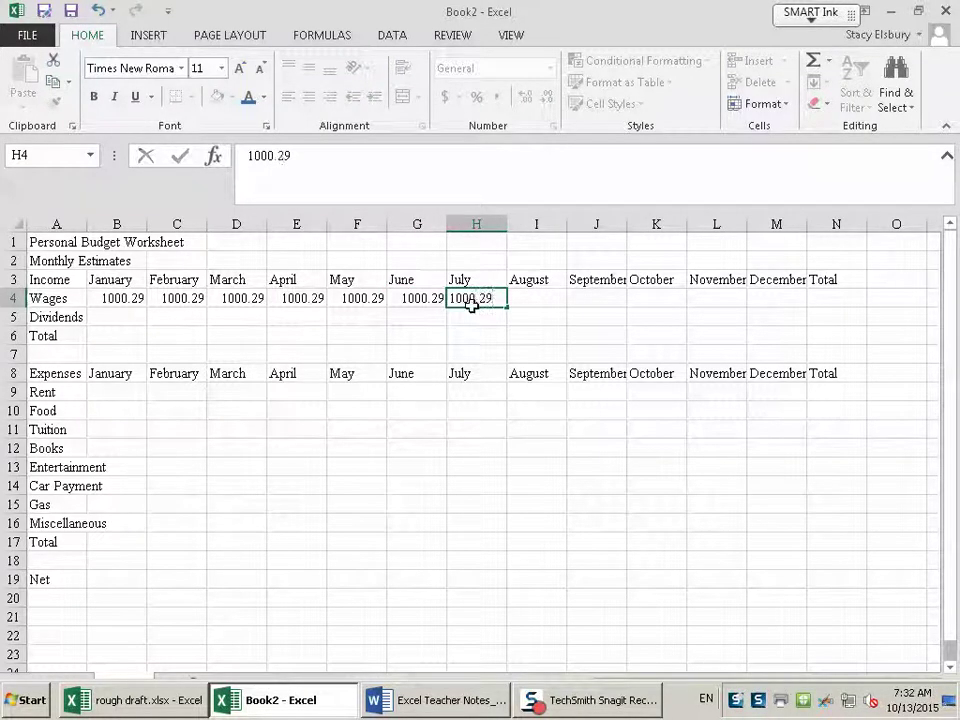
key(Tab)
text(1000.29)
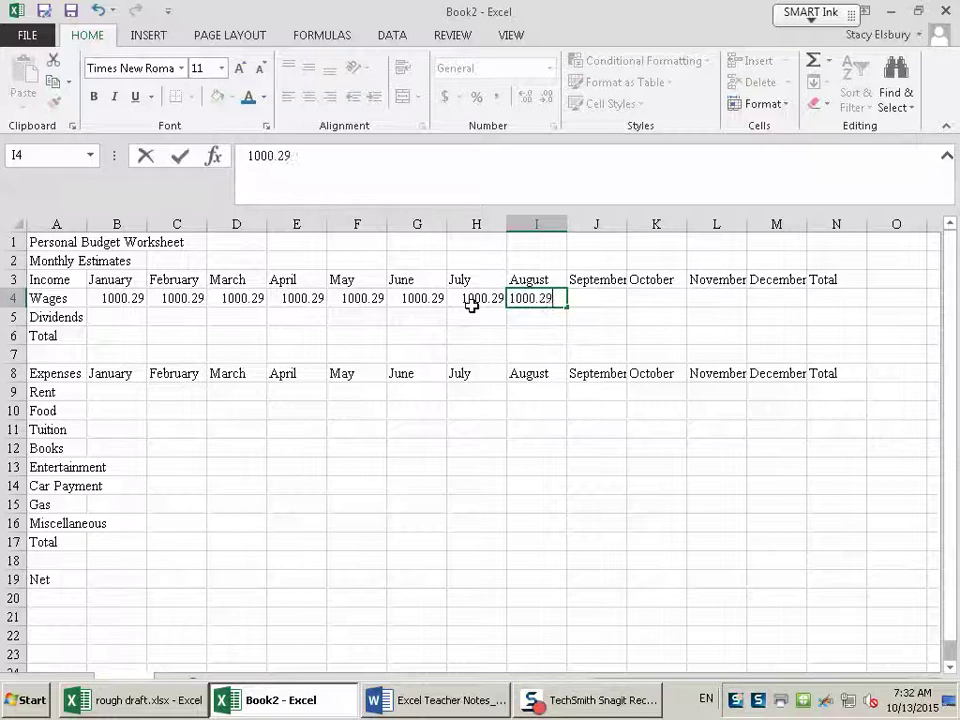
key(Tab)
text(1000.29)
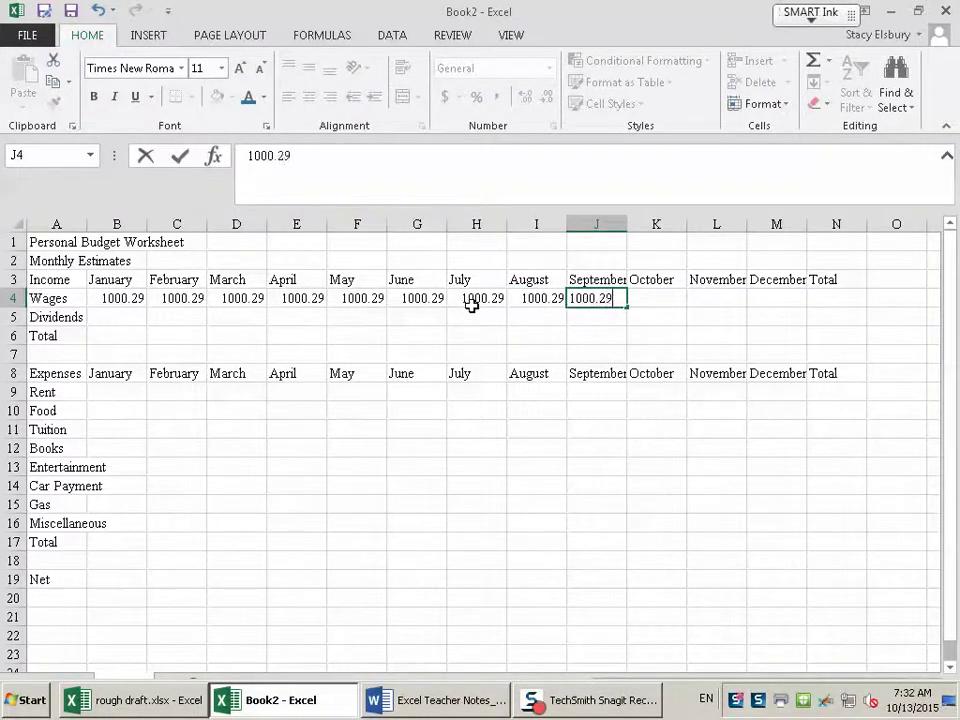
Enter the October and November wages as 1000.29 in cells K4 and L4
key(Tab)
text(1000)
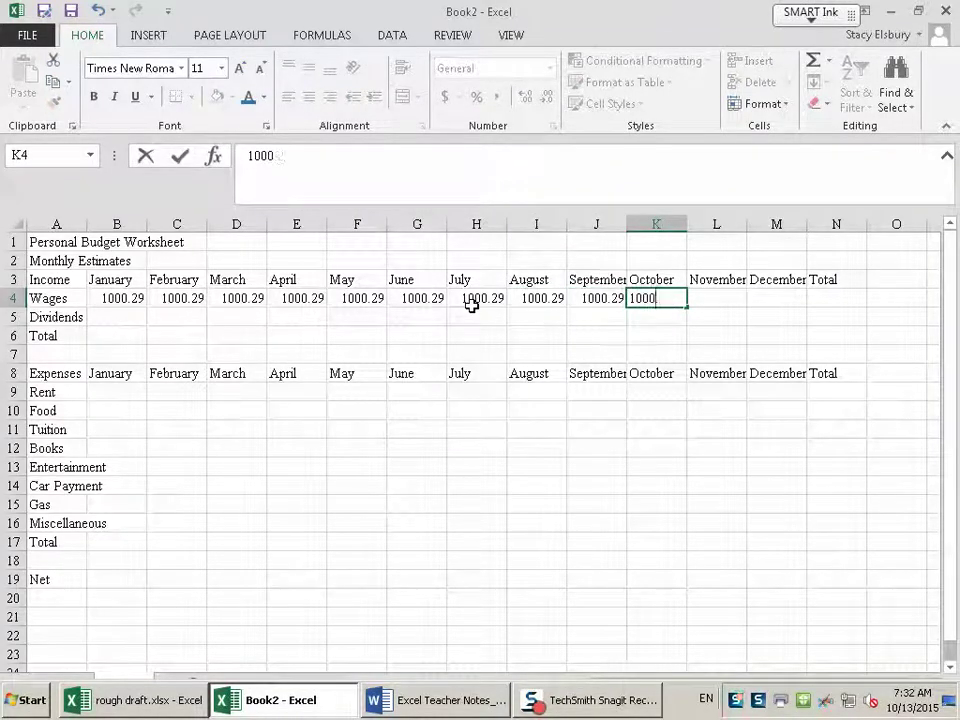
text(.29)
key(Tab)
text(100)
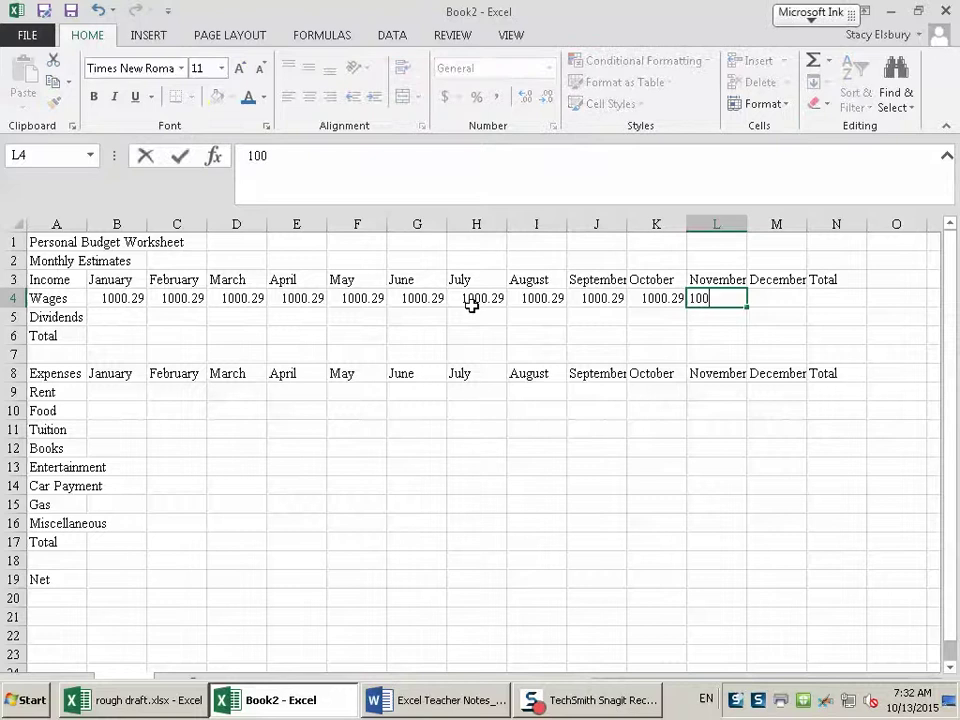
text(0.29)
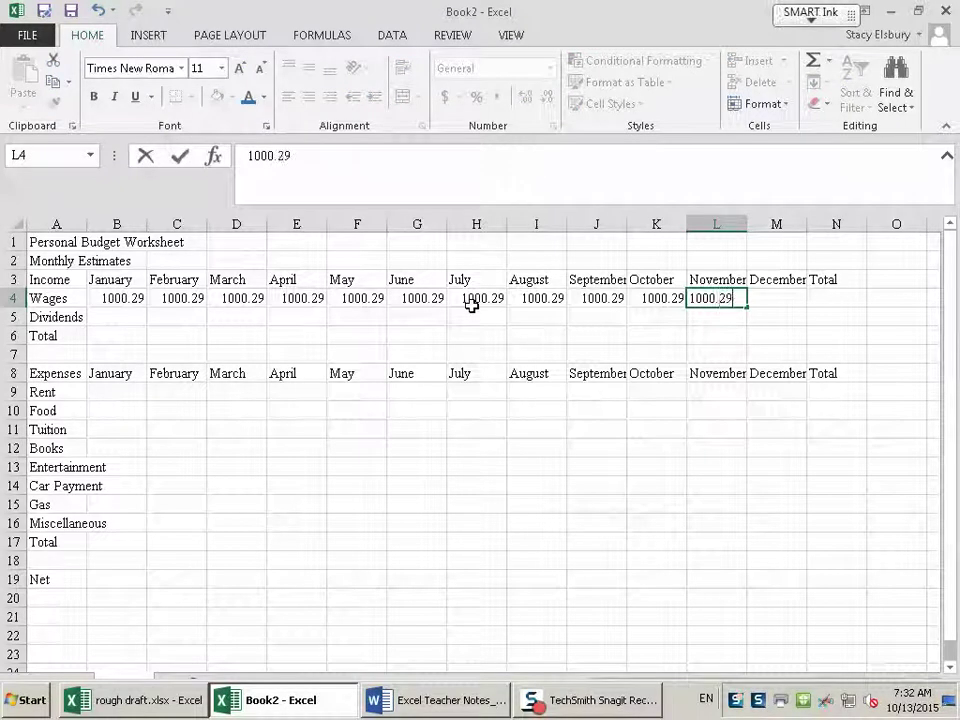
Enter the December wages as 1000.29 in cell M4
key(Tab)
text(1000.329)
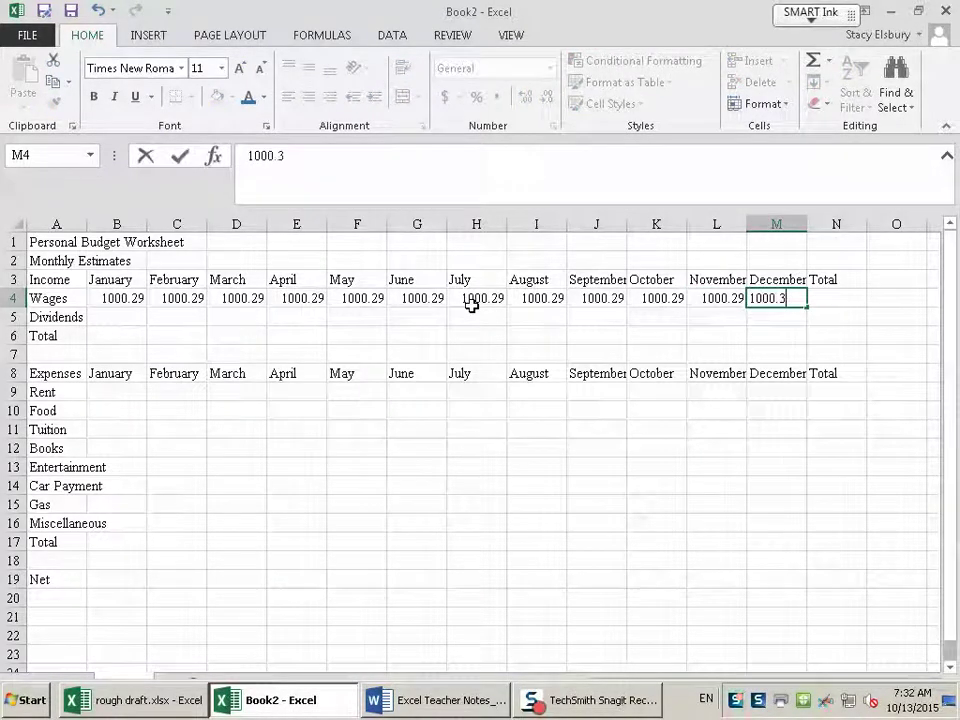
key(BackSpace)
key(BackSpace)
key(BackSpace)
key(BackSpace)
text(.29)
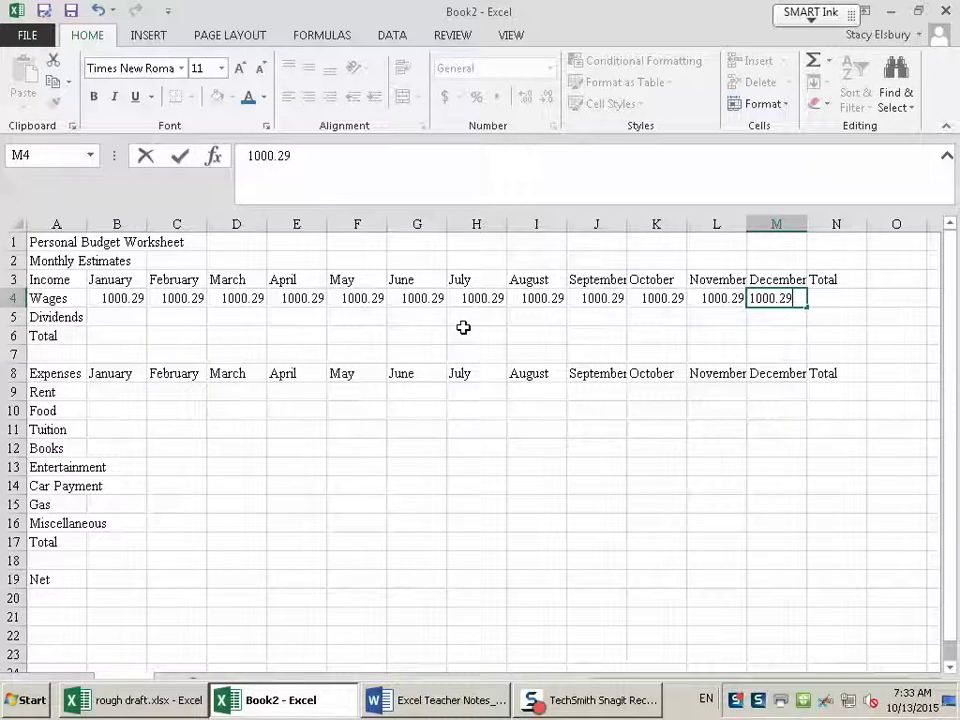
click(124, 317)
click(580, 703)
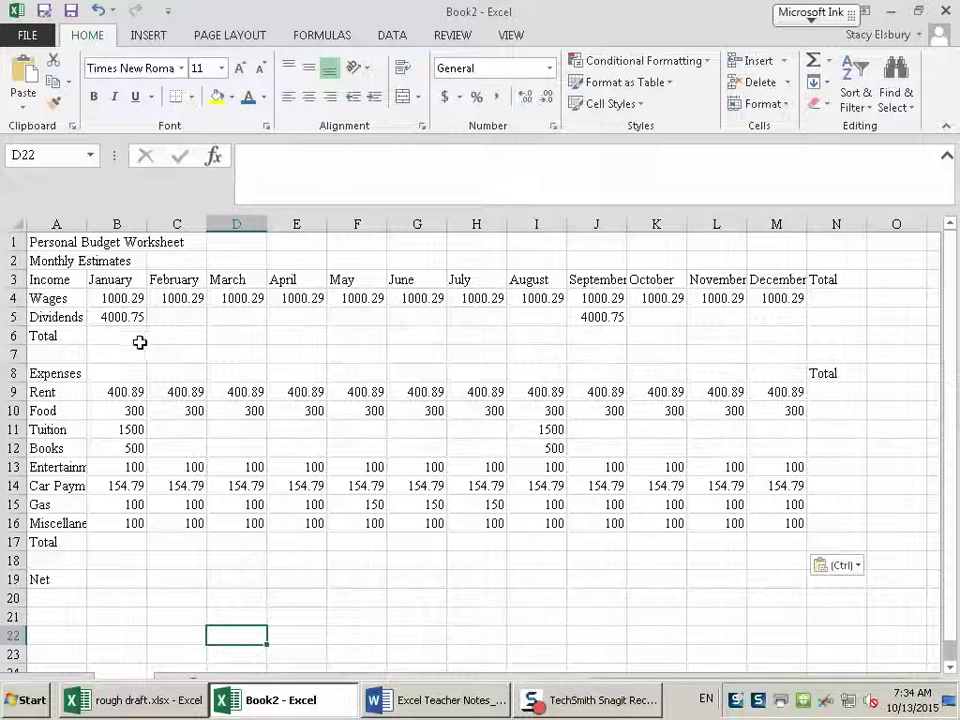
Switch to the Chapter 1 notes in Word and delete the blue rectangles covering notes 3 and 4
click(120, 339)
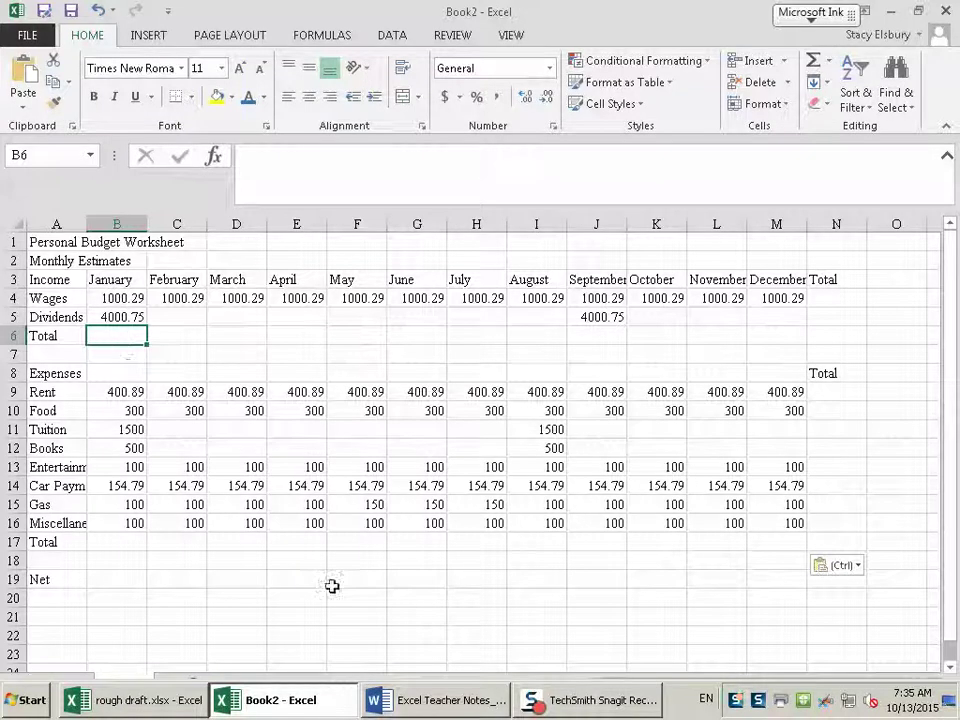
click(418, 706)
click(346, 381)
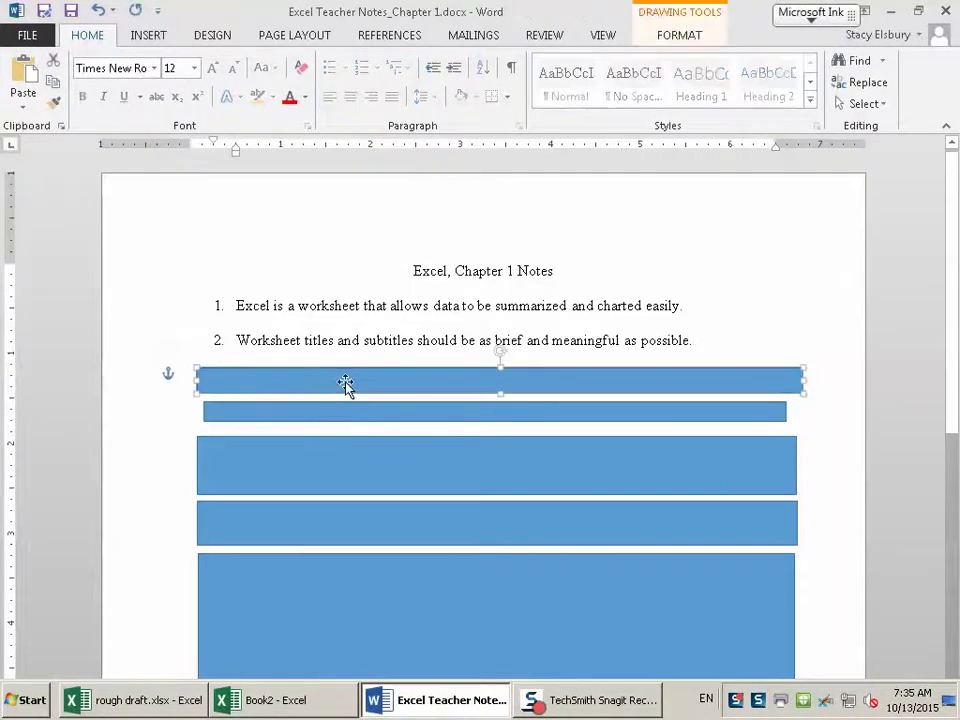
key(Delete)
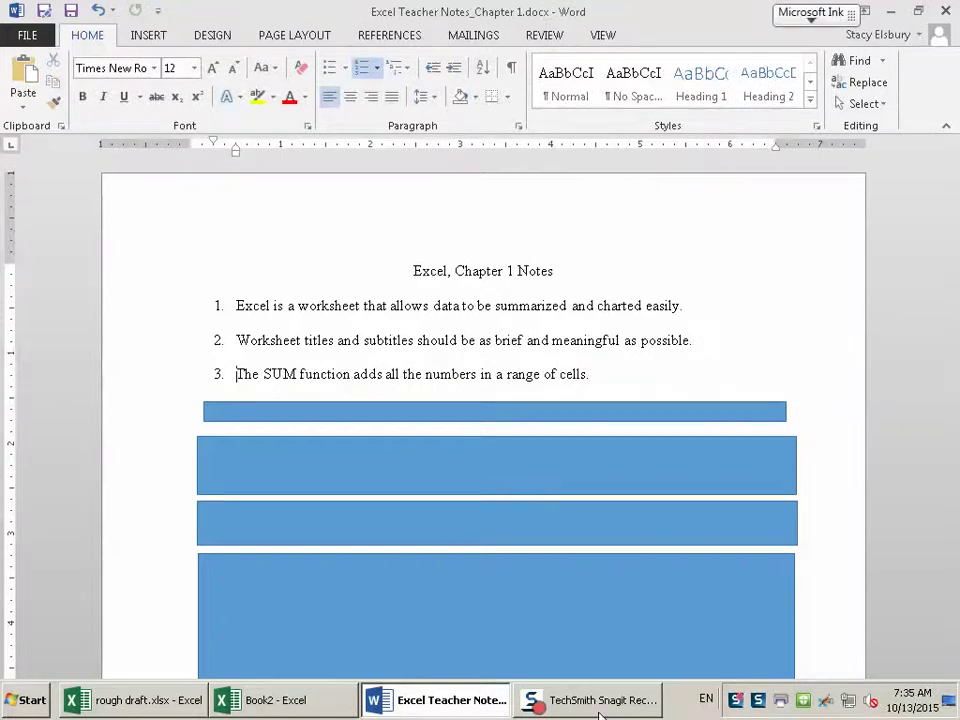
mouse_move(598, 712)
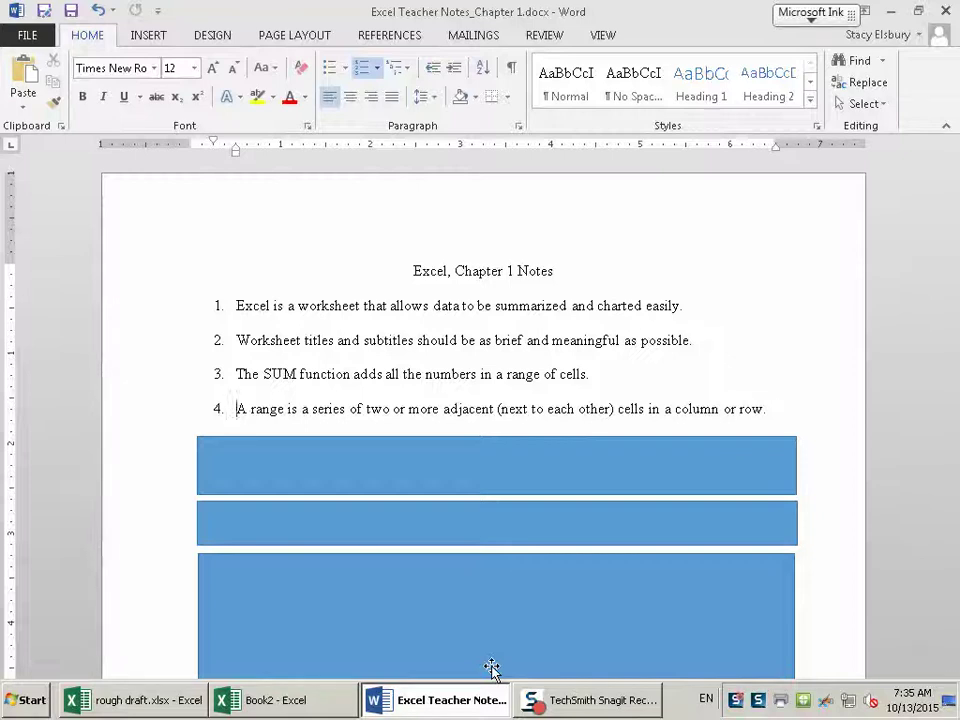
click(568, 707)
click(422, 699)
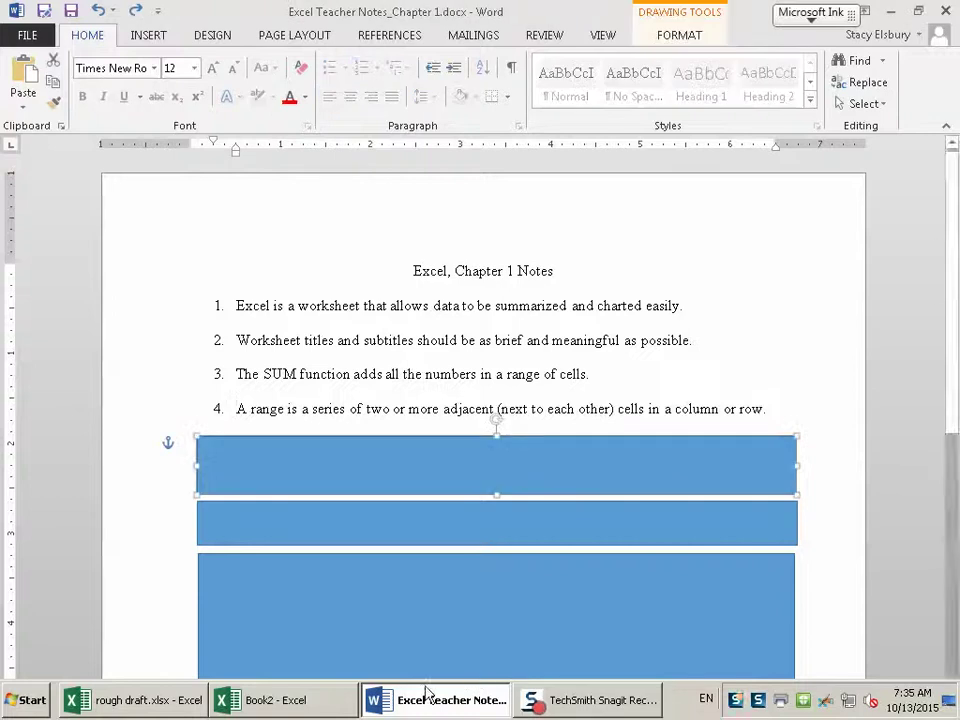
Return to the Book2 workbook in Excel and total the January income in B6 with =SUM(B4:B5)
click(303, 706)
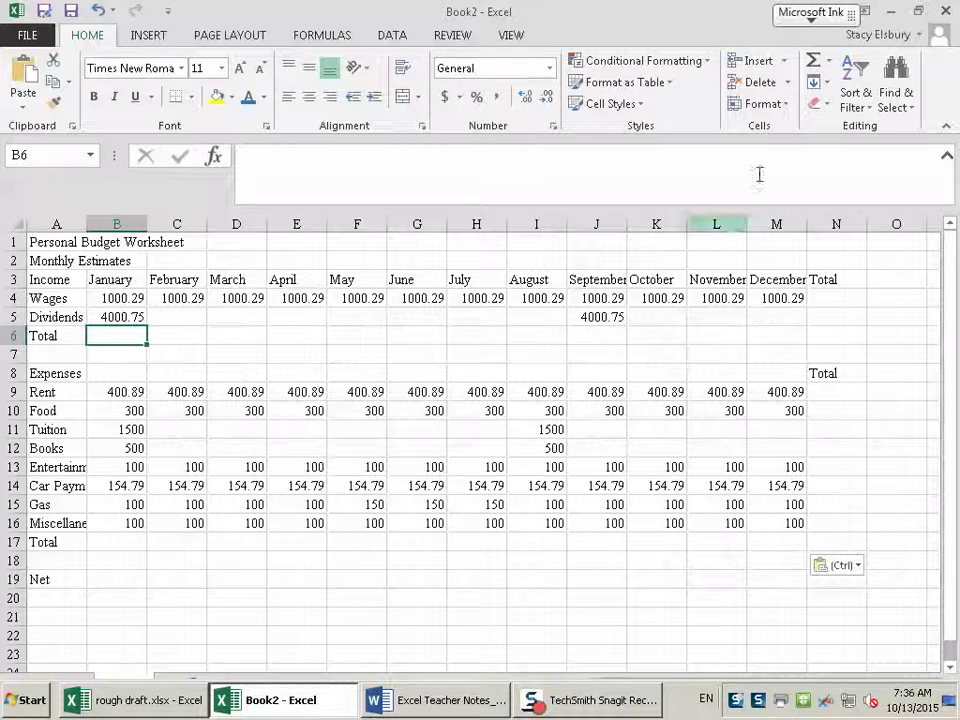
click(830, 66)
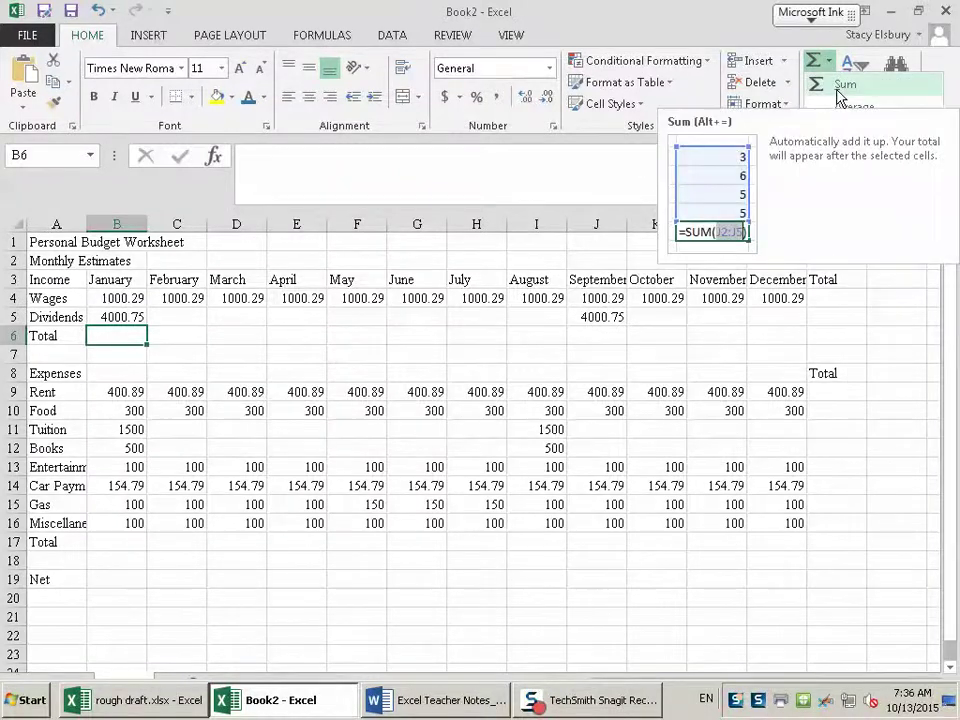
click(840, 86)
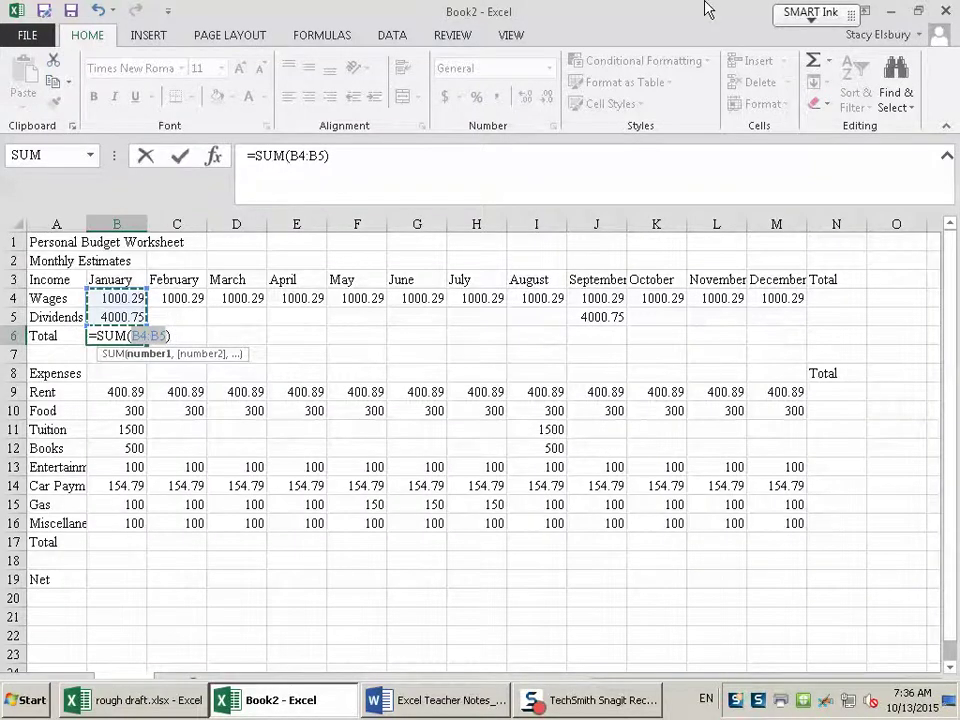
key(Return)
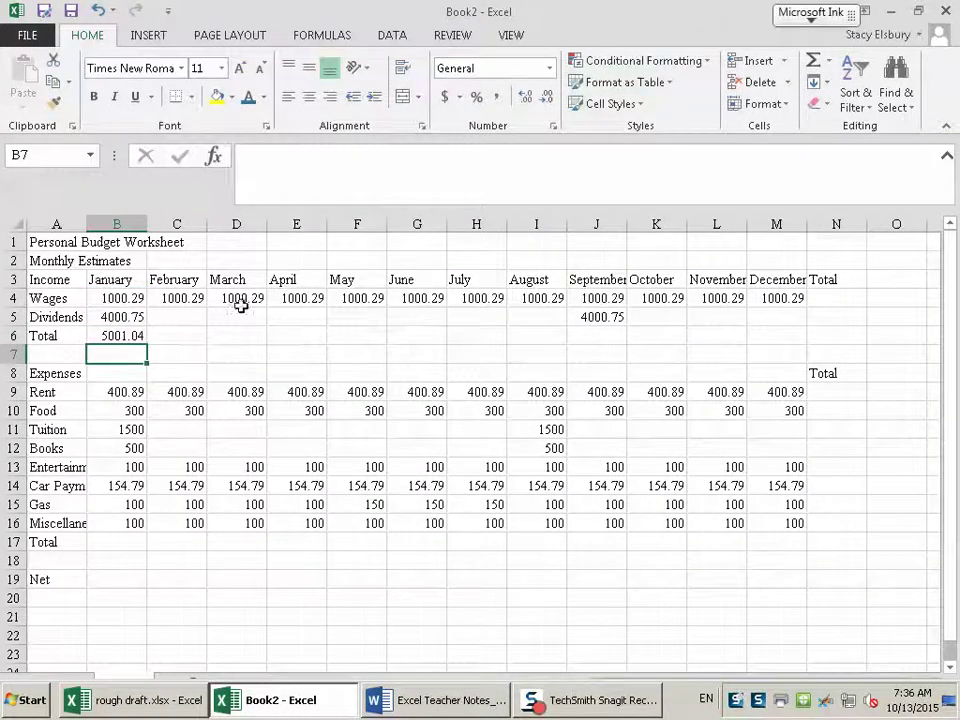
Total the February wages and dividends in cell C6 with the Sum function
click(109, 337)
click(186, 334)
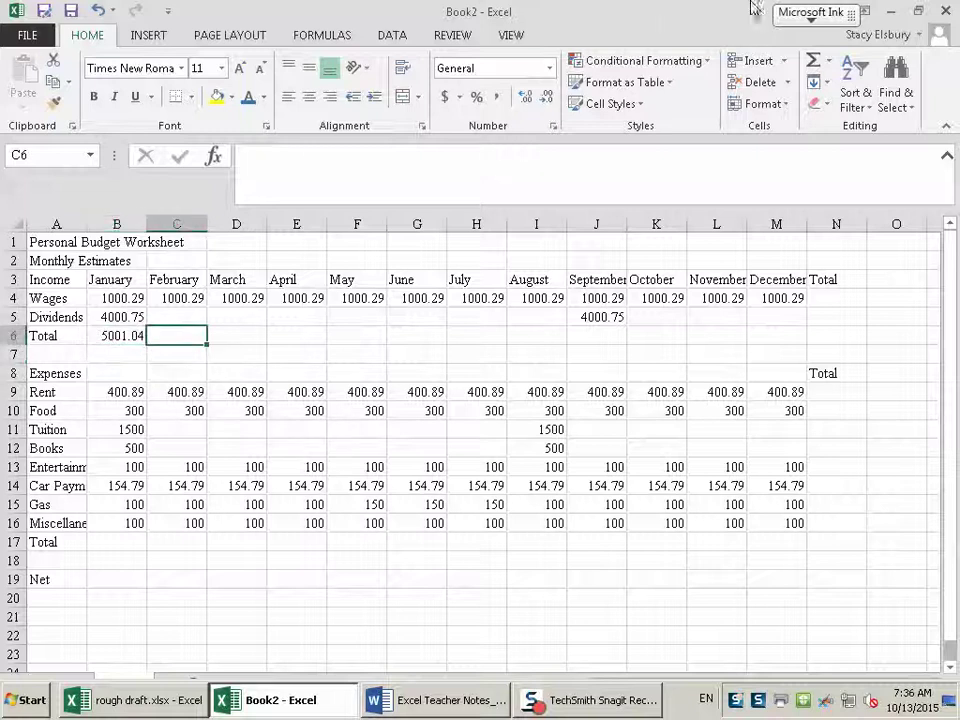
click(831, 62)
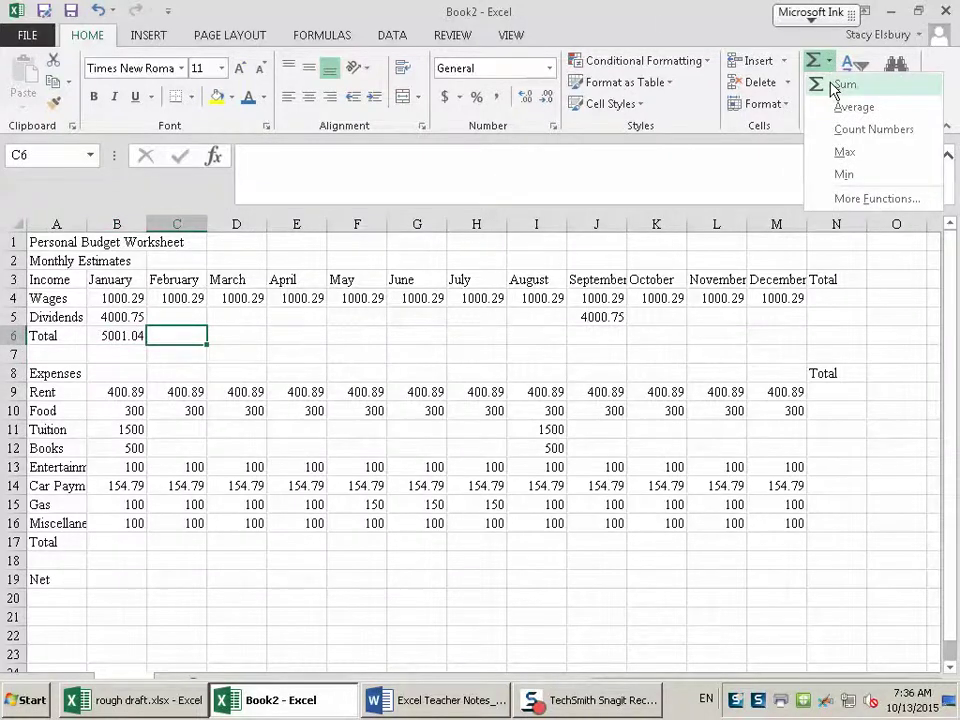
click(838, 86)
key(Return)
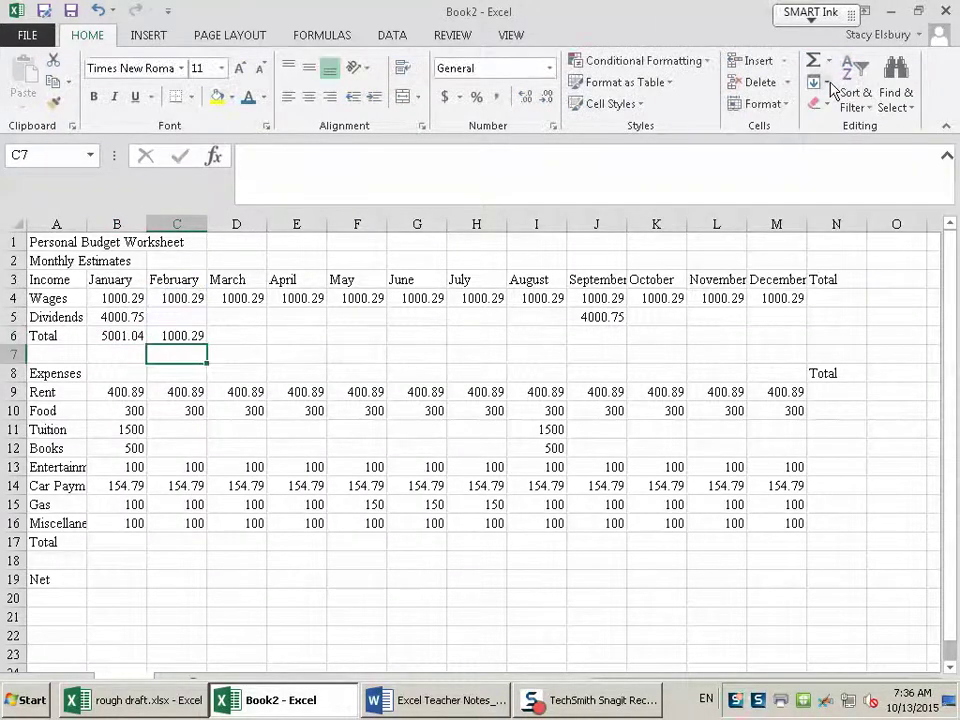
Insert a Sum function in cell D6 for March, accepting the suggested range B6:C6
click(239, 332)
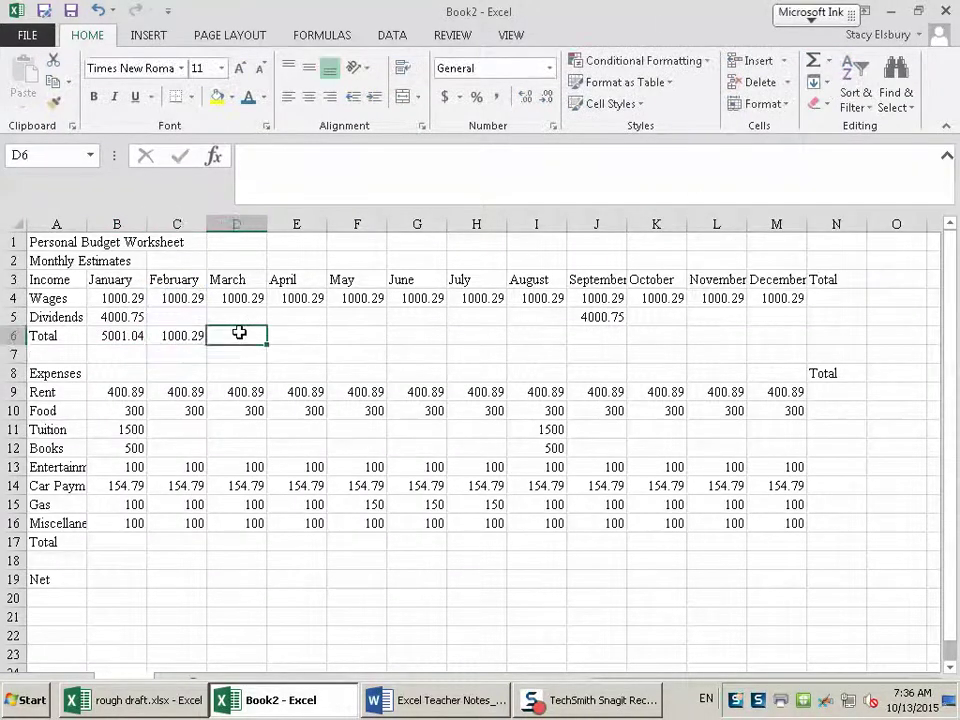
click(829, 62)
click(829, 88)
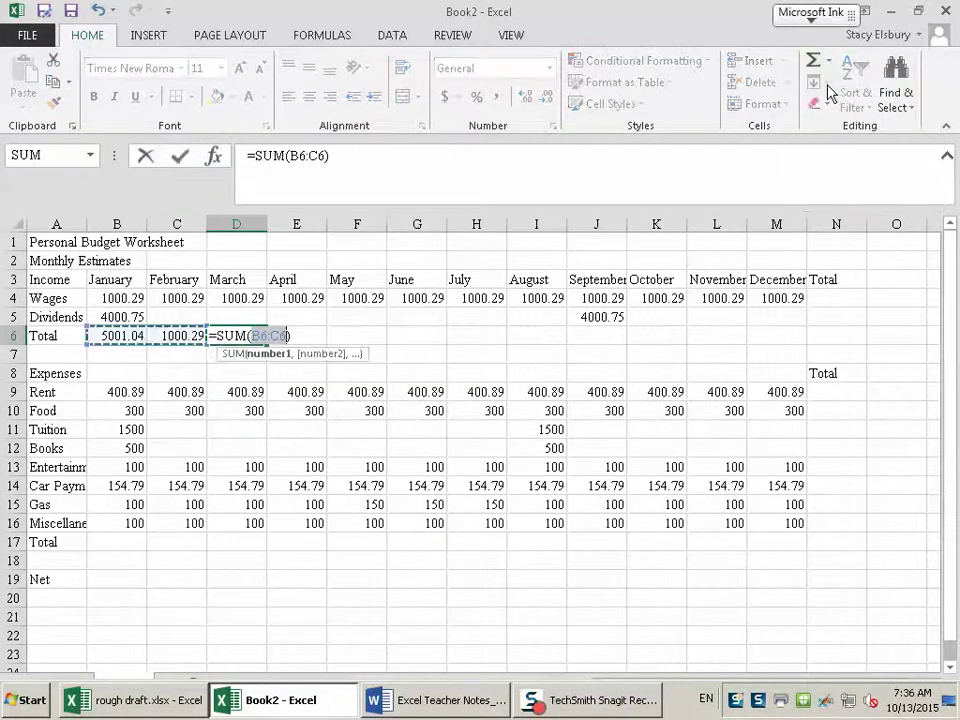
key(Return)
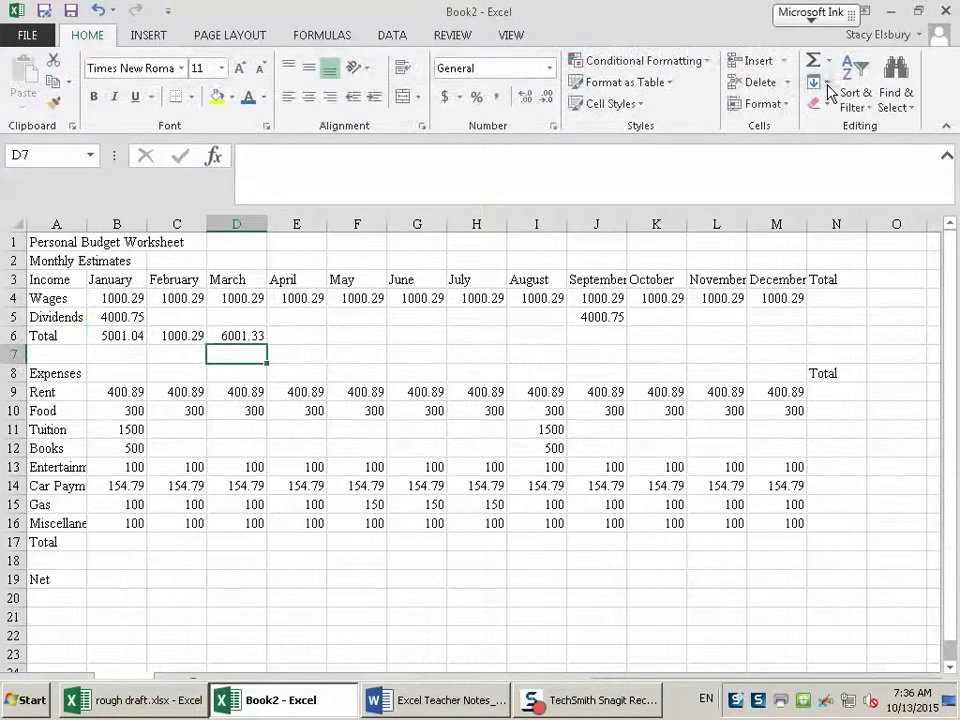
Correct the March total in D6 so that its SUM formula adds the range D4:D5
click(225, 335)
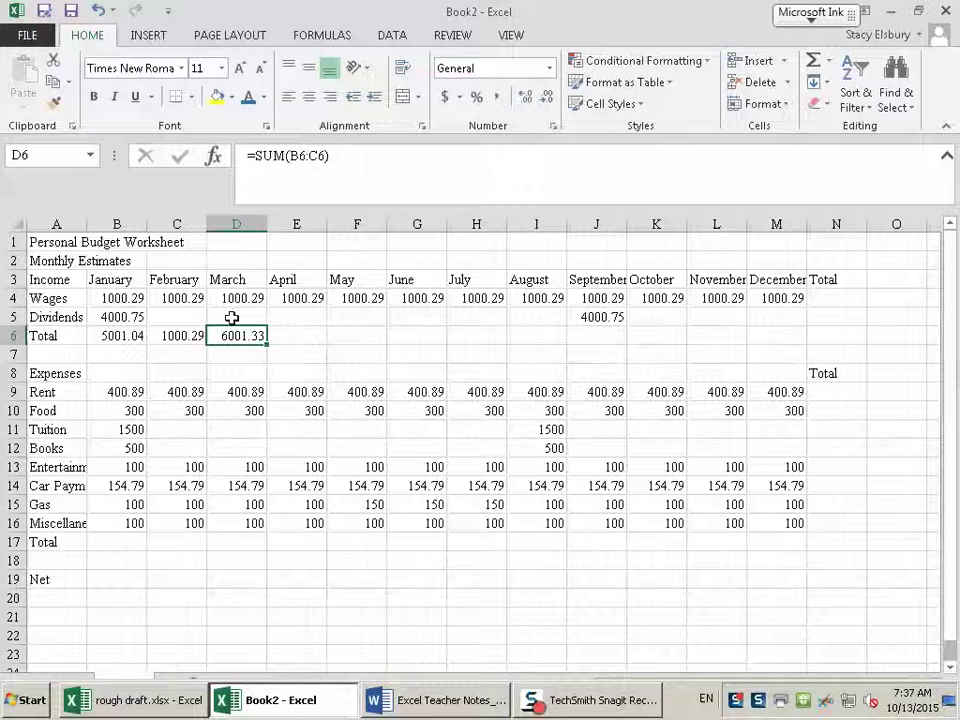
click(292, 157)
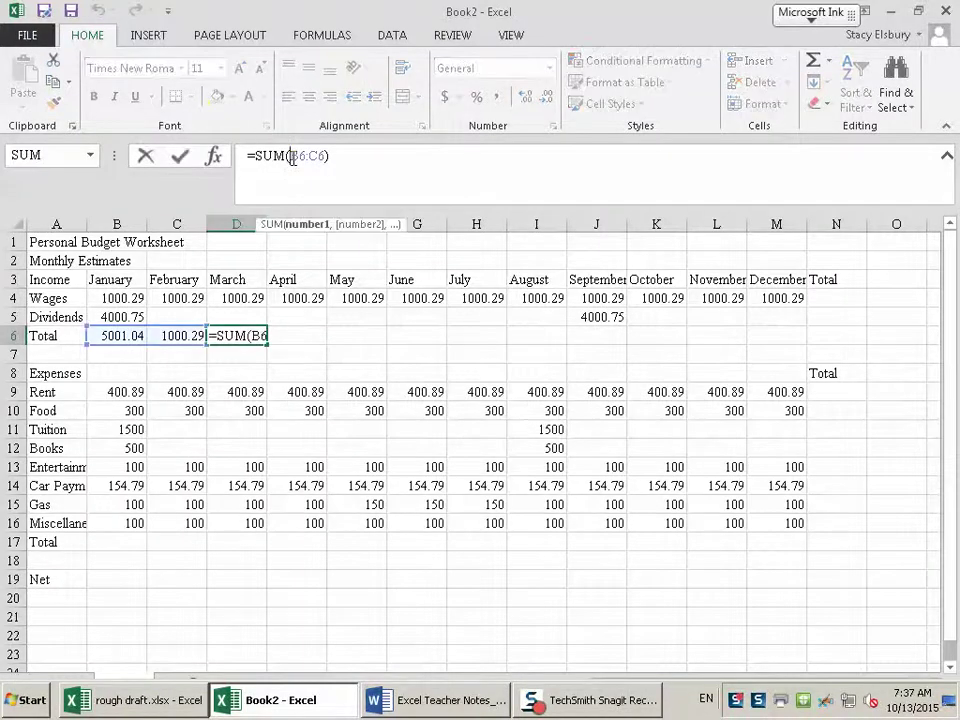
key(Delete)
key(Delete)
key(Delete)
key(Delete)
key(Delete)
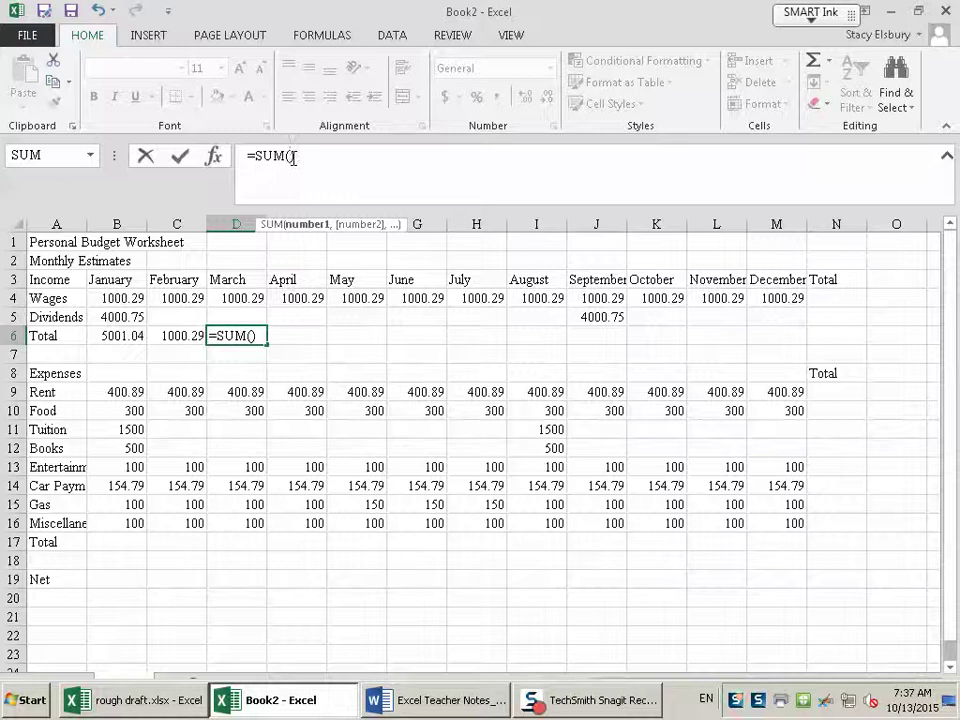
text(d4:d5)
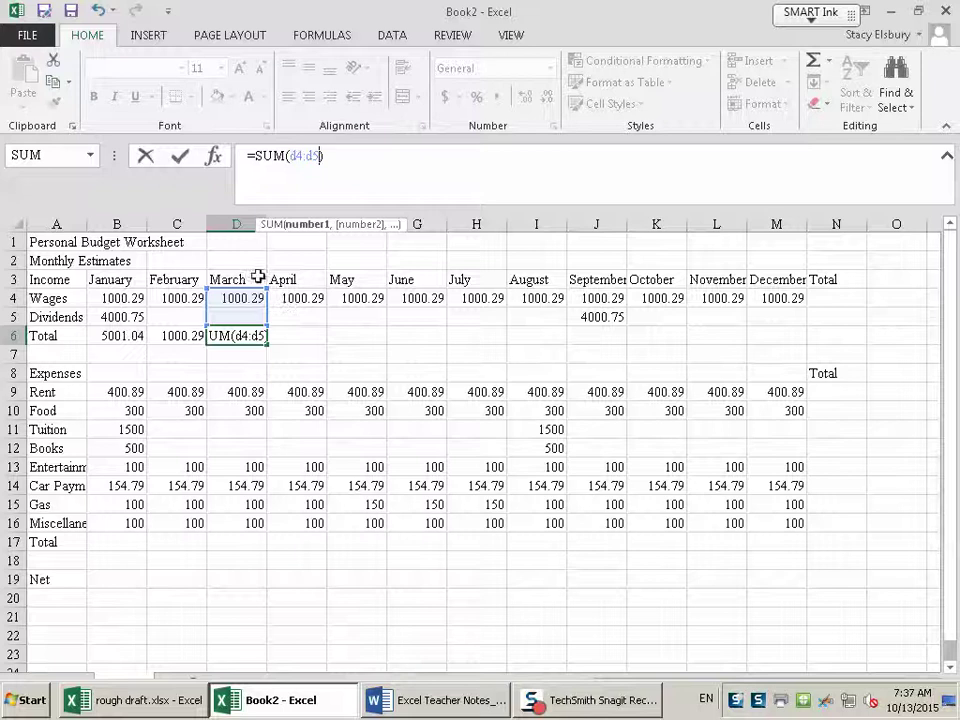
key(Return)
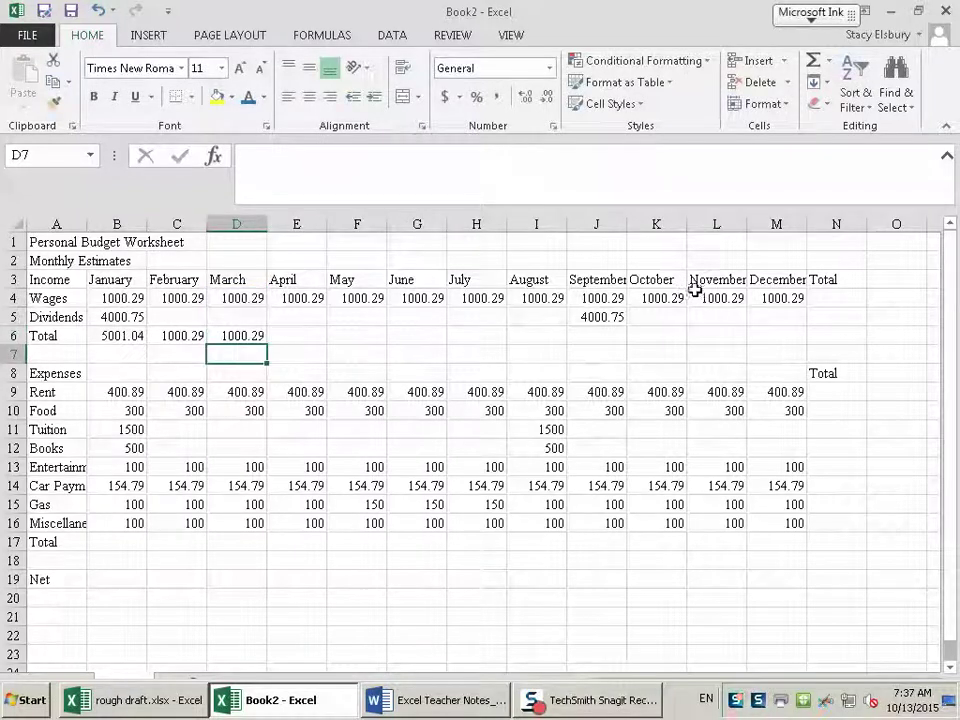
Total the April income in E6 with the Sum function, replacing the suggested range with E4:E5
click(318, 338)
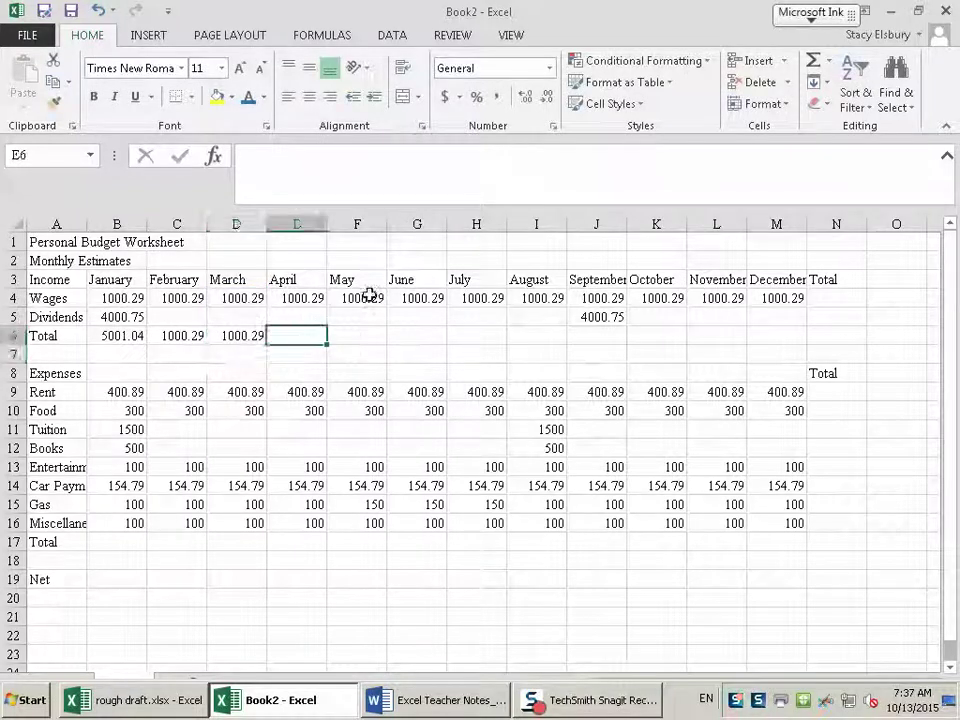
click(828, 62)
click(785, 84)
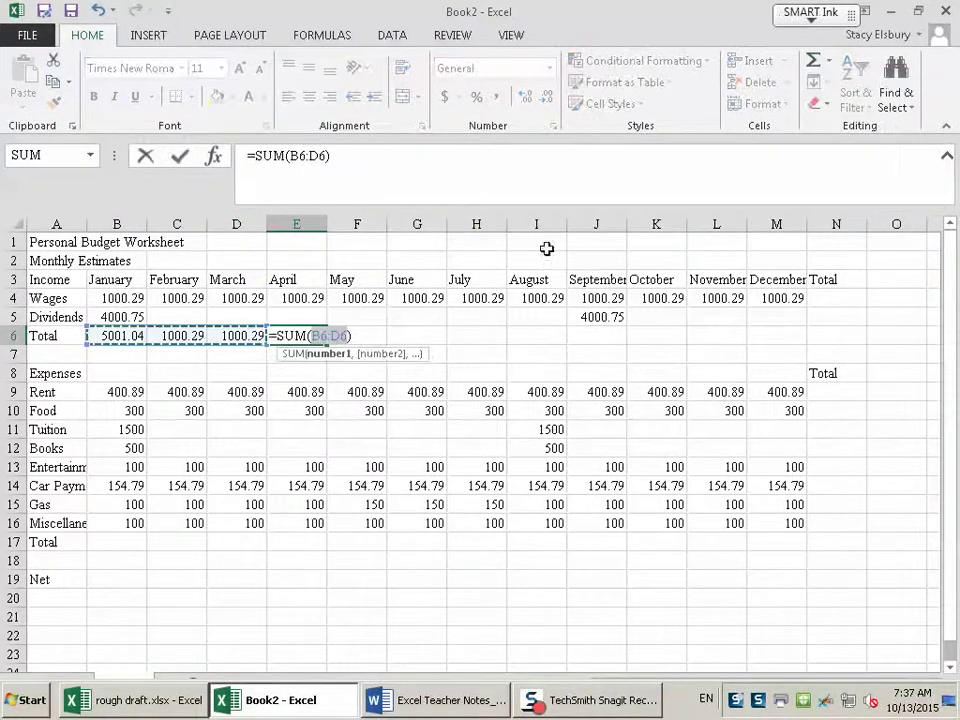
click(293, 157)
double_click(296, 157)
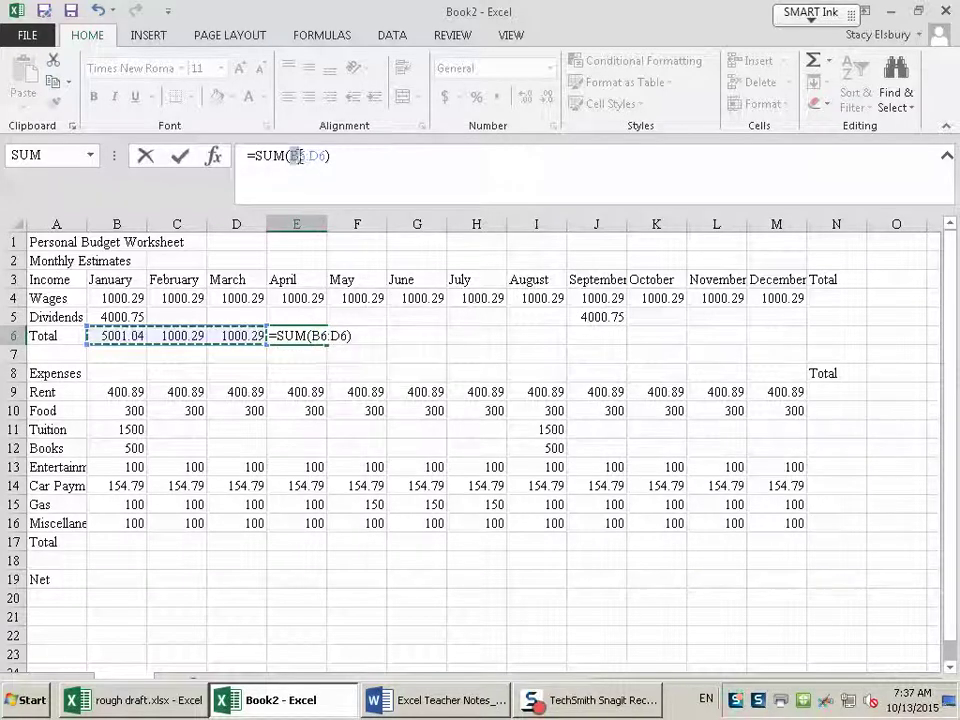
drag(296, 157, 326, 157)
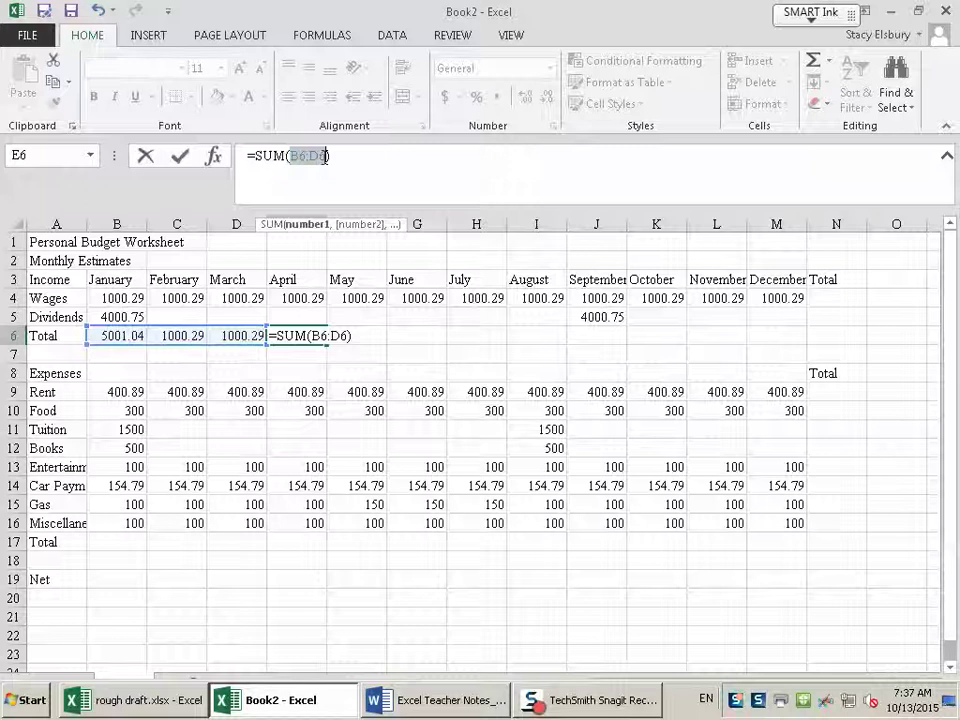
text(e4:e5)
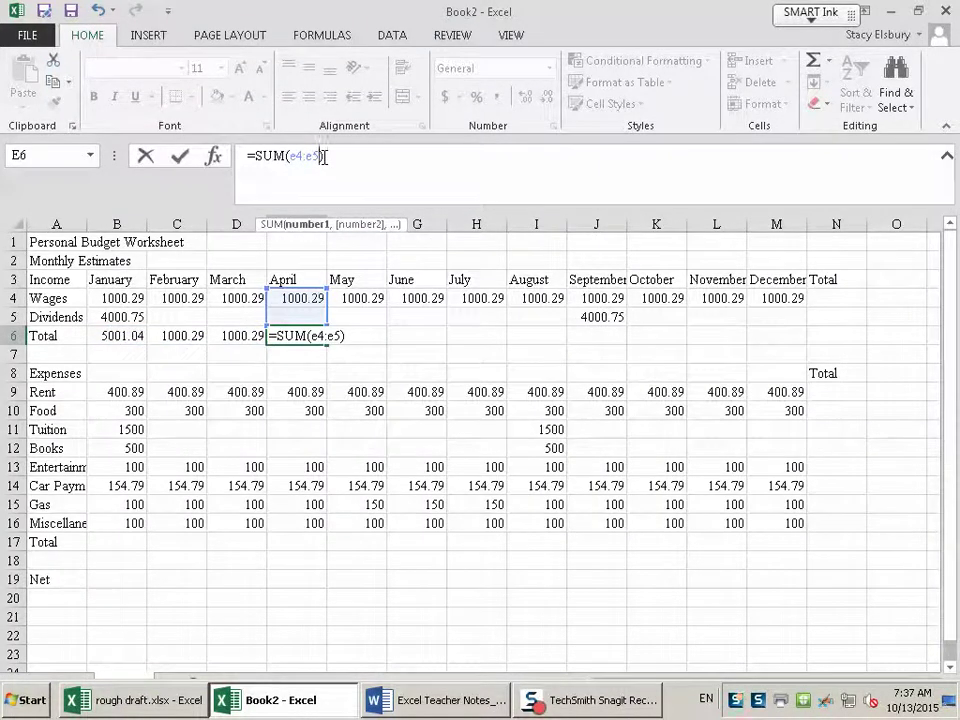
key(Return)
Total the May income in F6 with the Sum function, replacing the suggested range with F4:F5
click(343, 338)
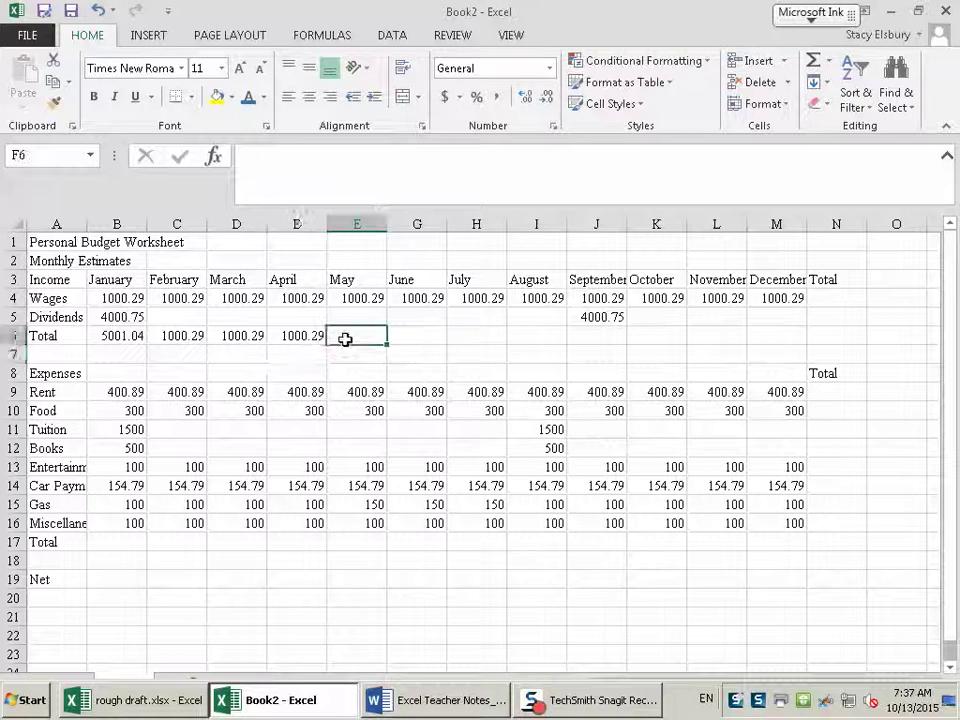
click(826, 64)
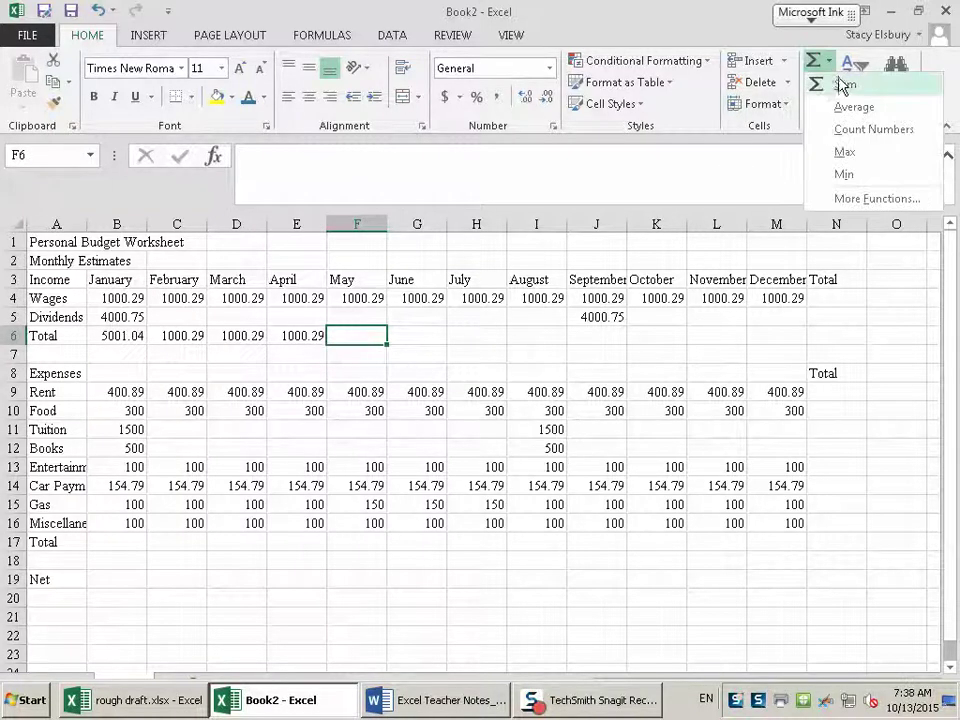
click(842, 80)
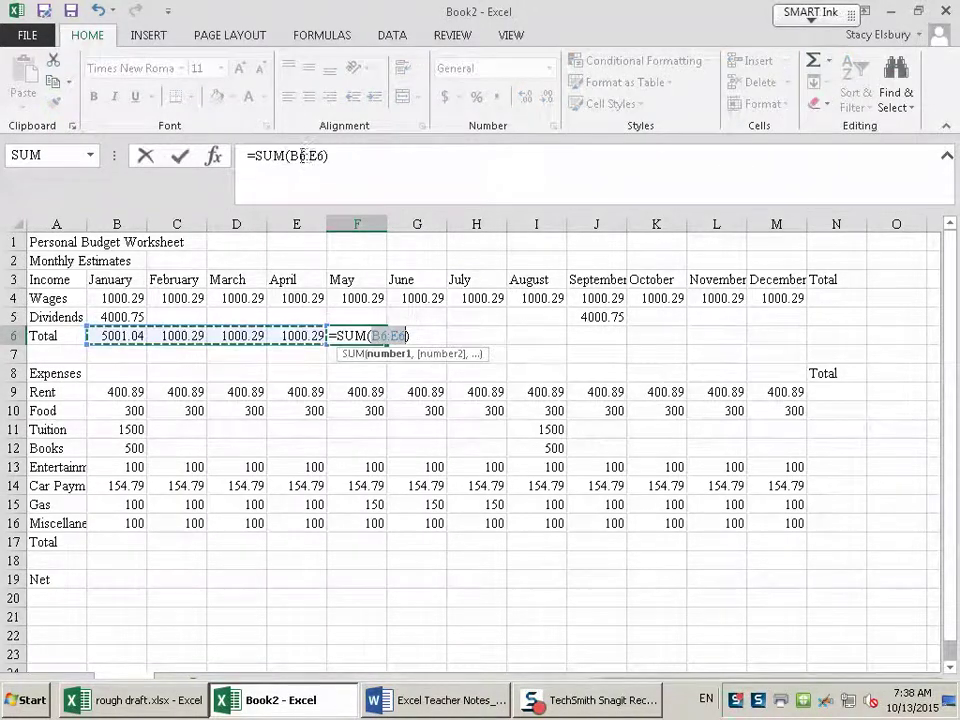
drag(290, 156, 326, 156)
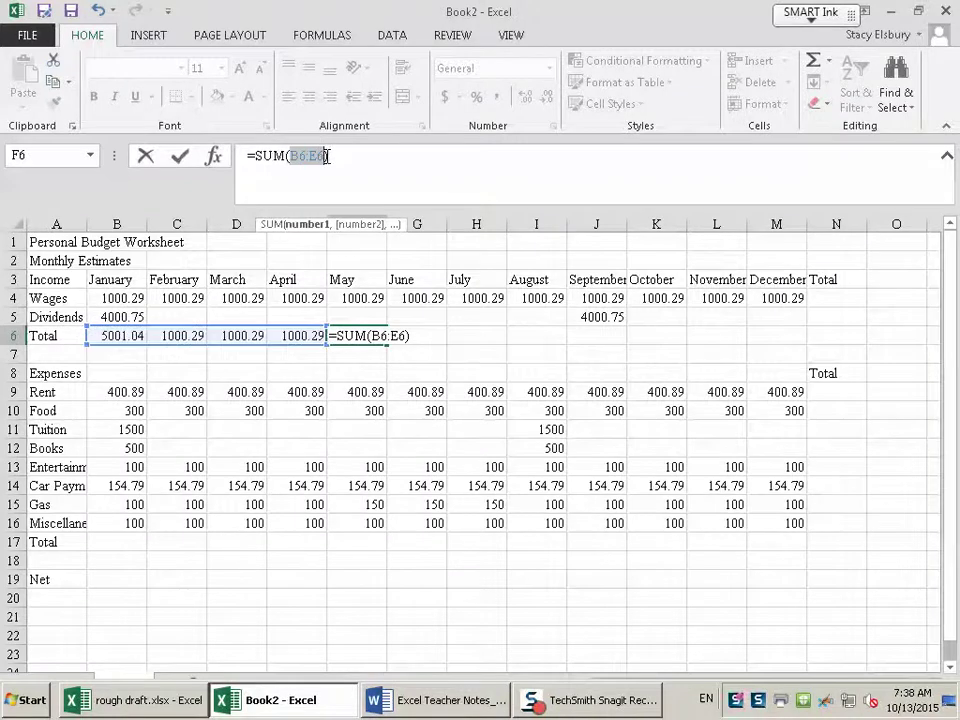
text(f4:f)
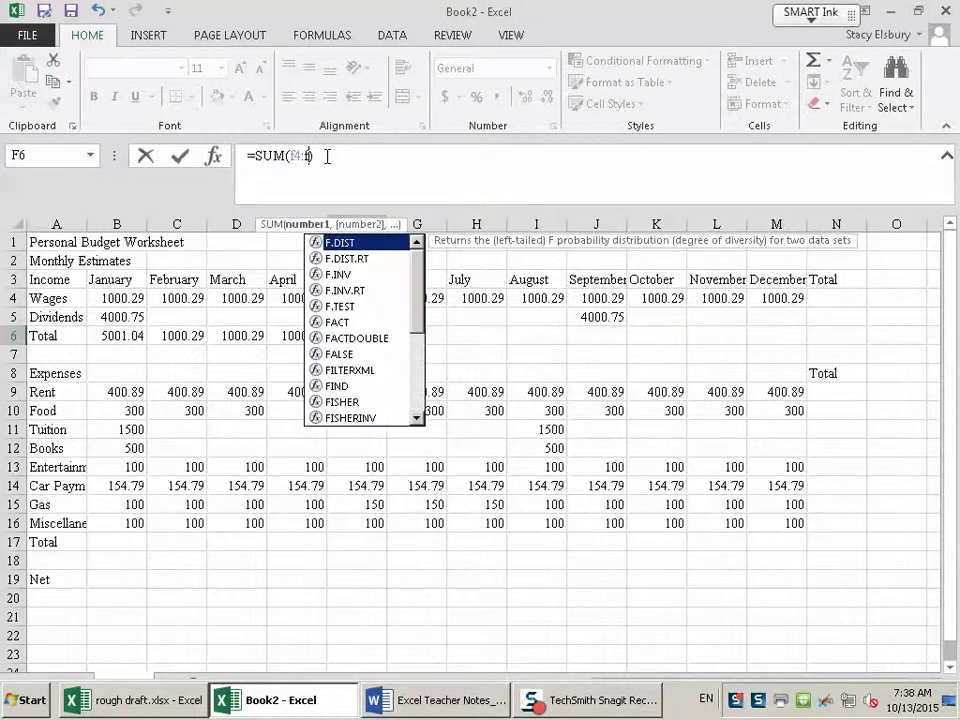
text(5))
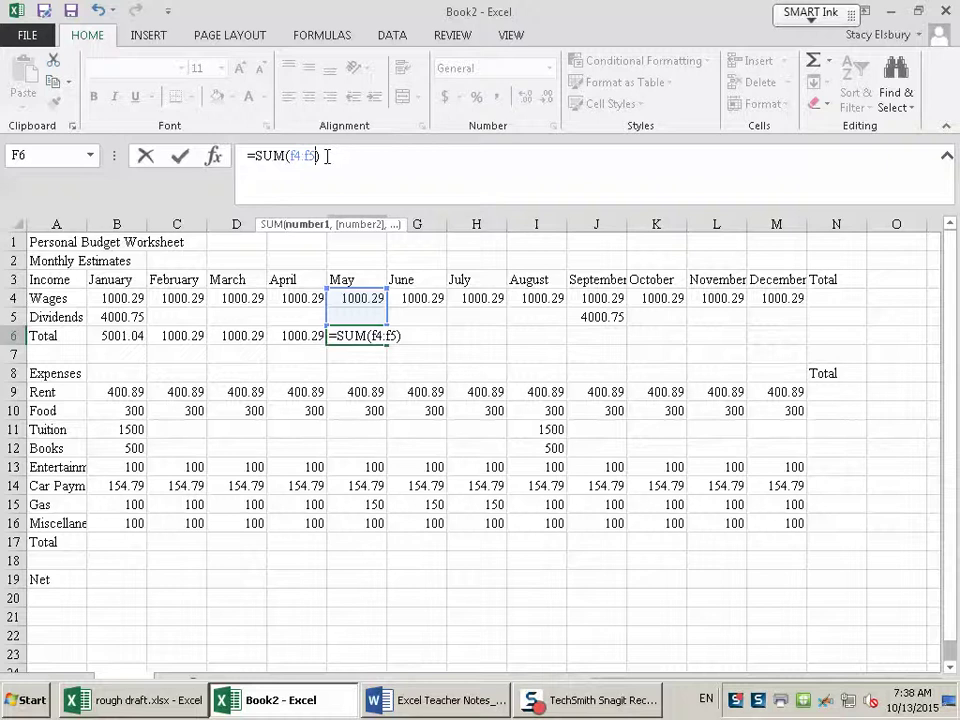
key(Return)
Total the June income in G6 with the Sum function, using the range G4:G5 instead of the suggested one
click(413, 331)
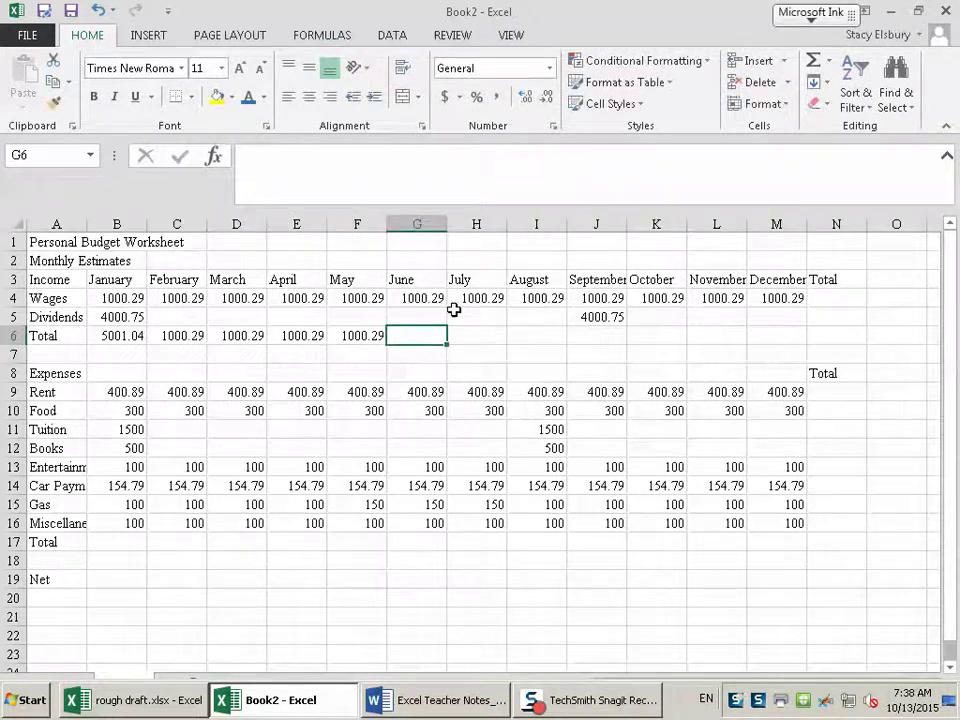
click(828, 61)
click(838, 84)
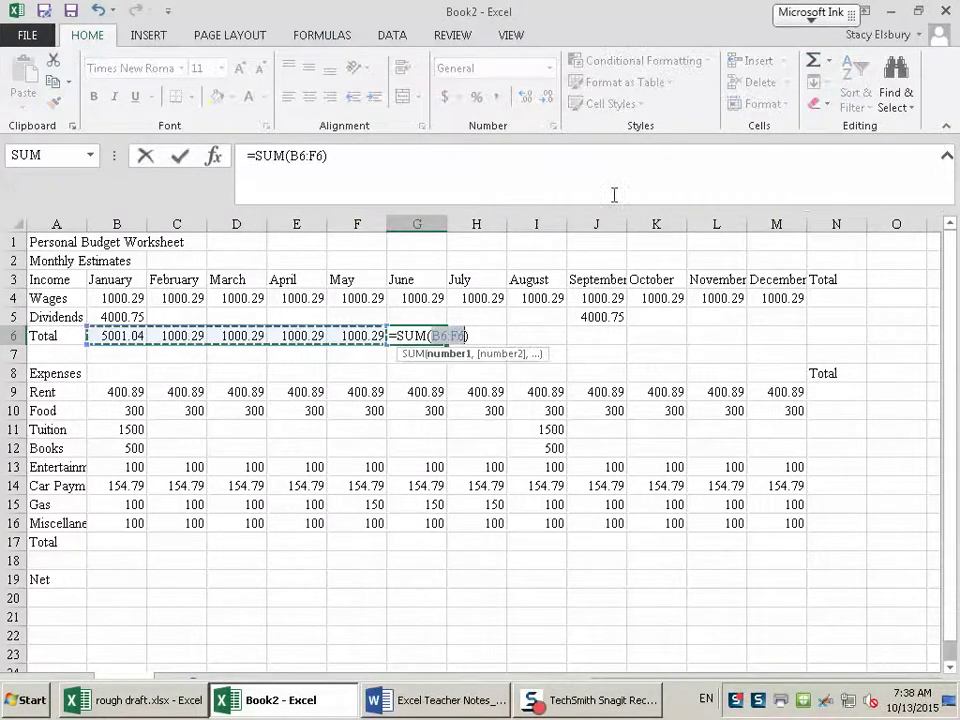
click(318, 157)
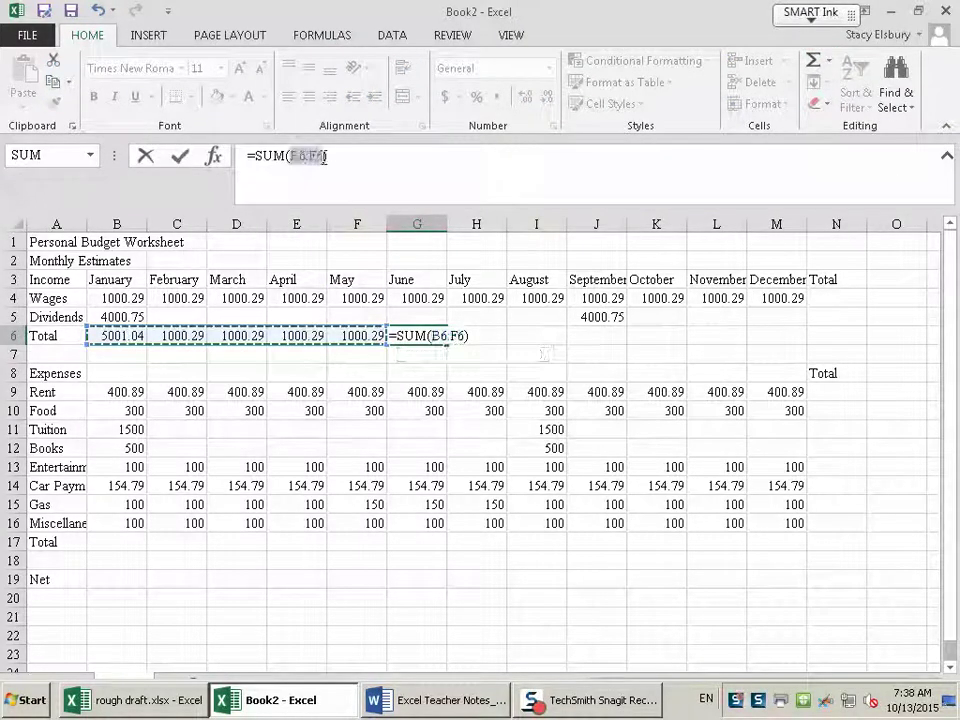
text(g)
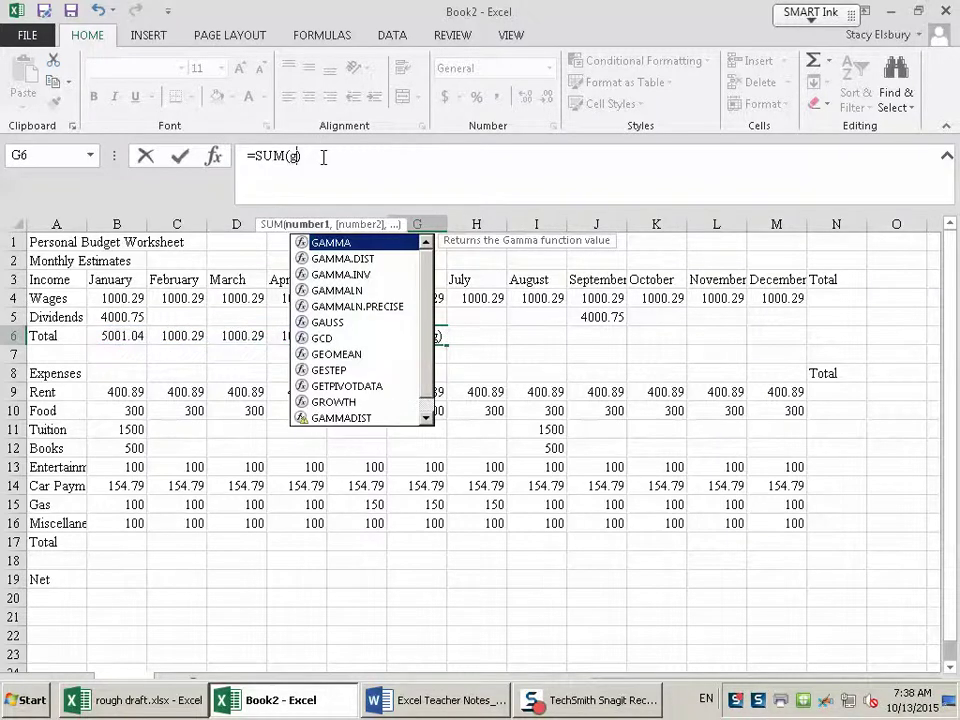
text(4:g5)
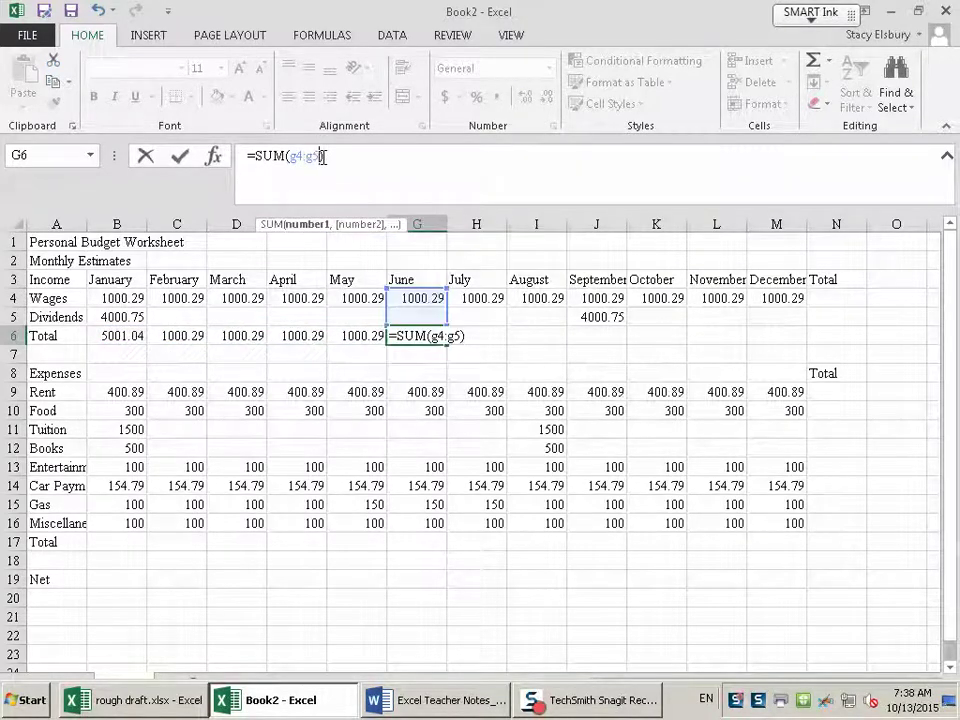
key(Return)
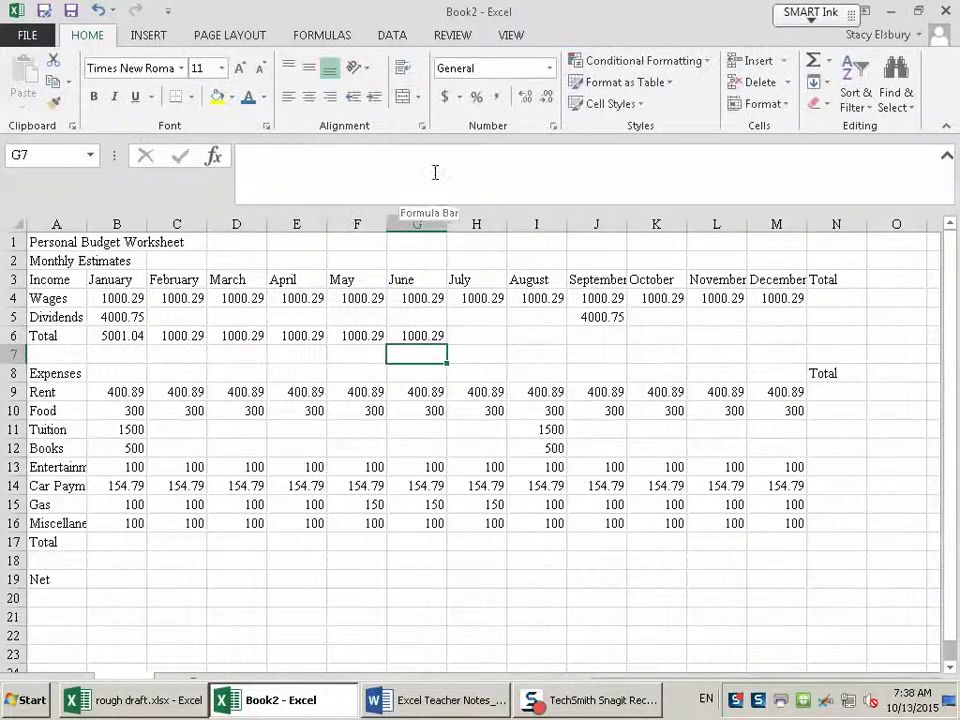
Total the July income in H6 with the Sum function, replacing the suggested range with H4:H5
click(486, 338)
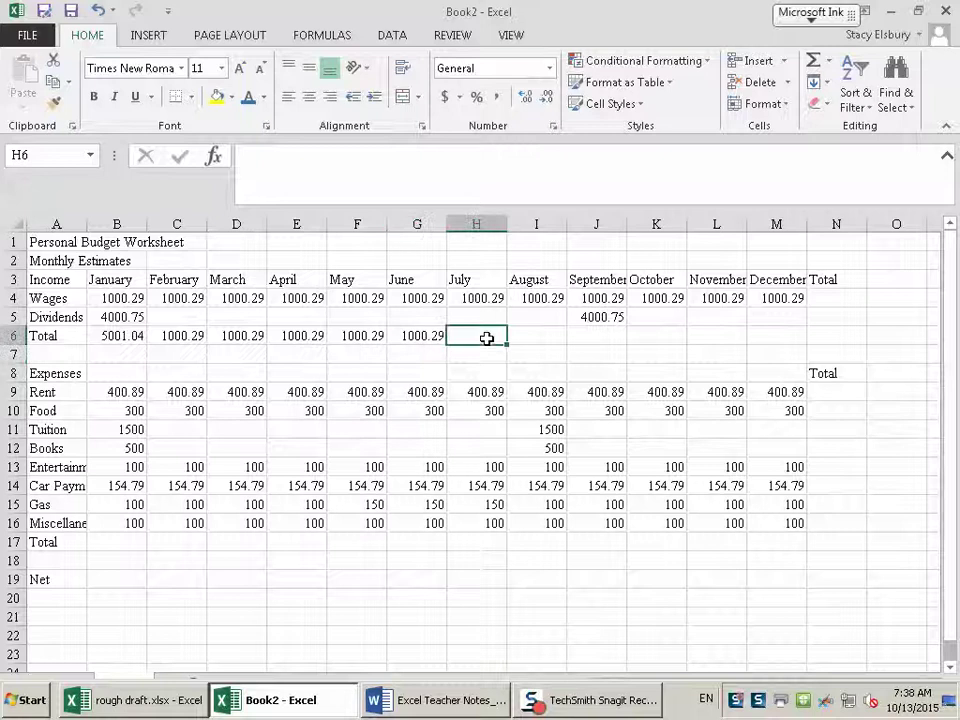
click(828, 62)
click(828, 86)
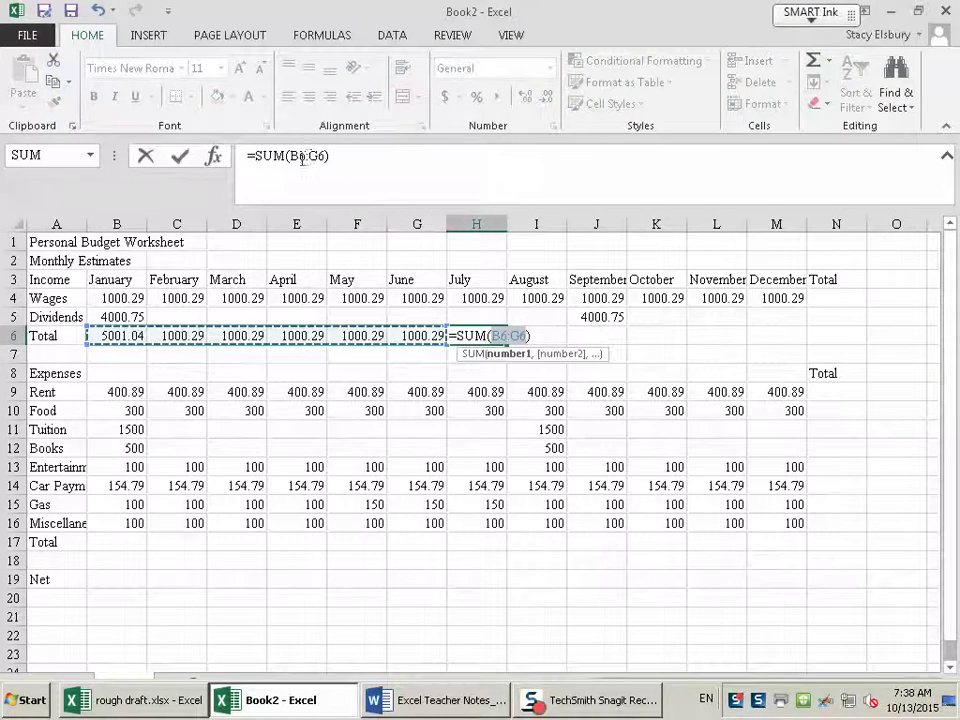
drag(293, 160, 319, 154)
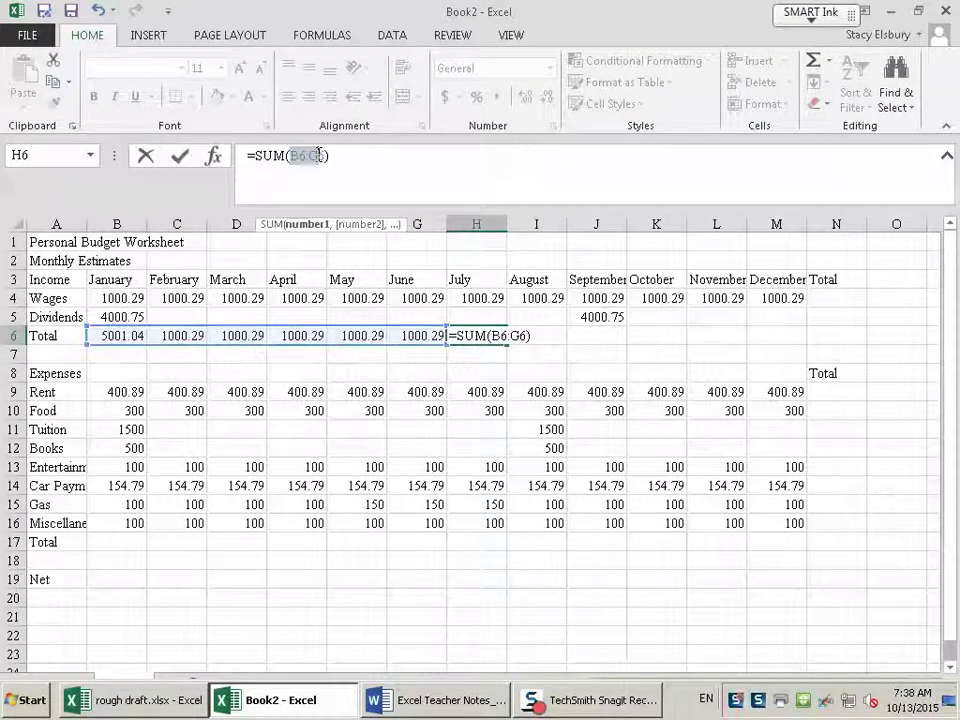
key(Delete)
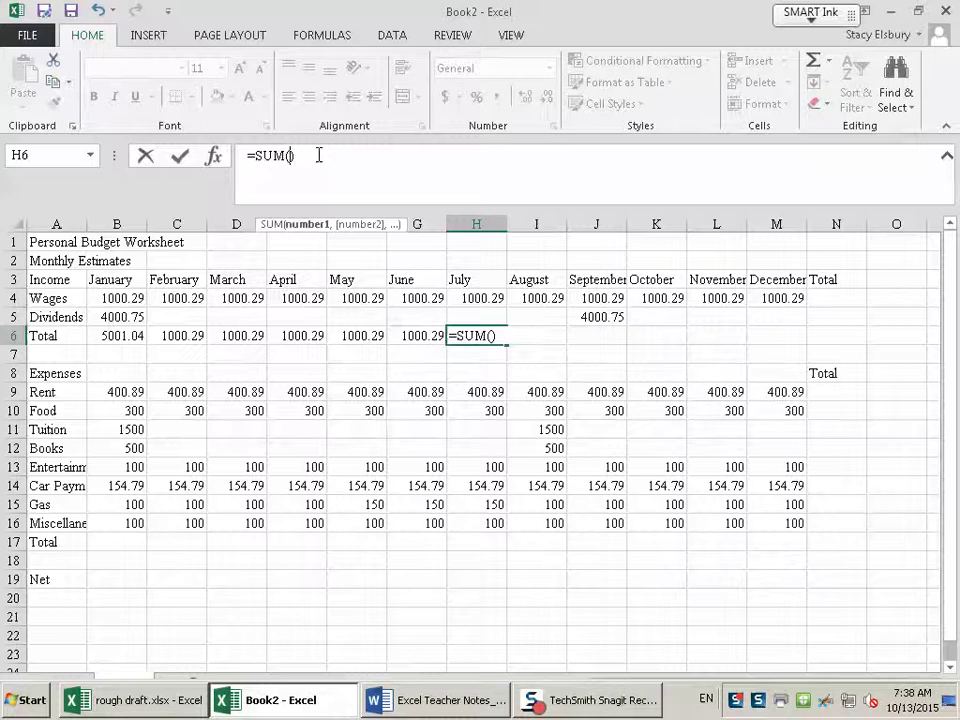
text(h4)
text(:h5)
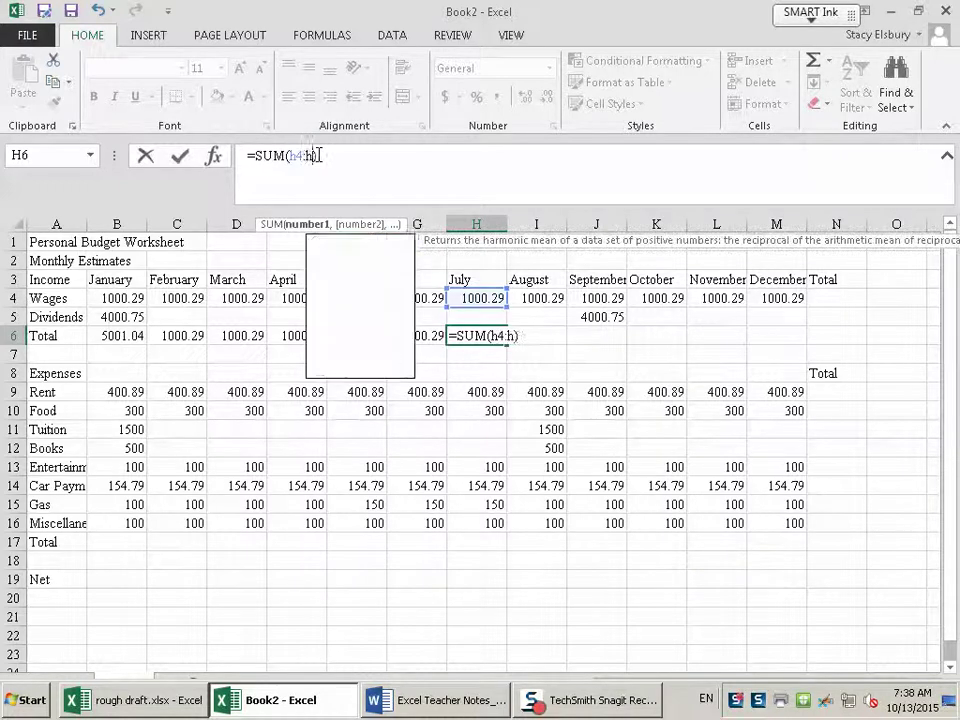
key(Return)
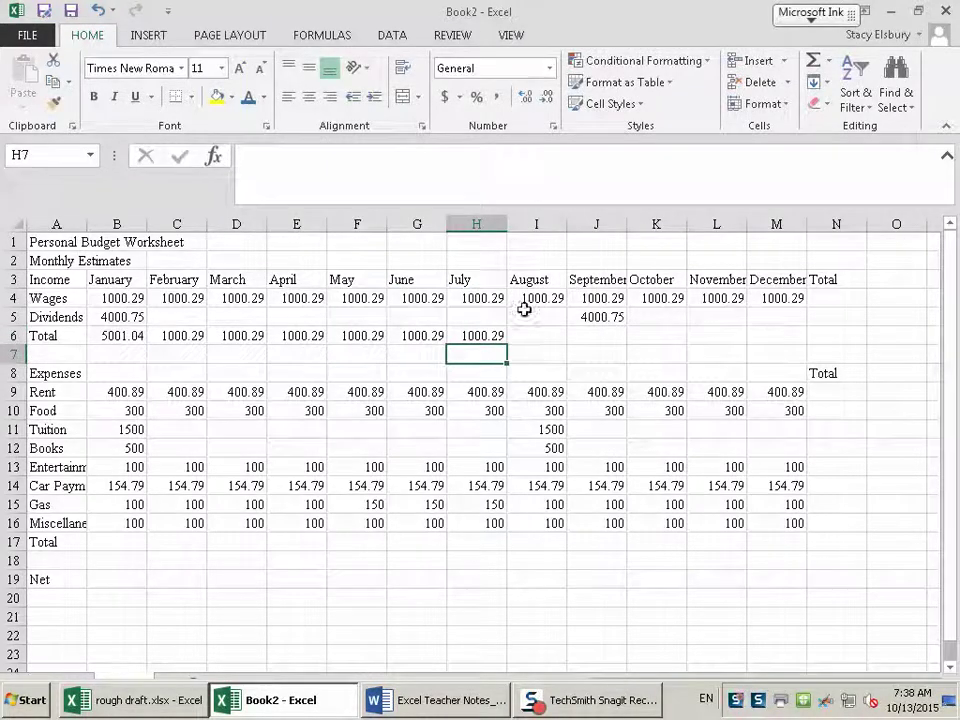
Total the August income in I6 with the Sum function, changing the suggested range to I4:I5
click(535, 339)
click(829, 61)
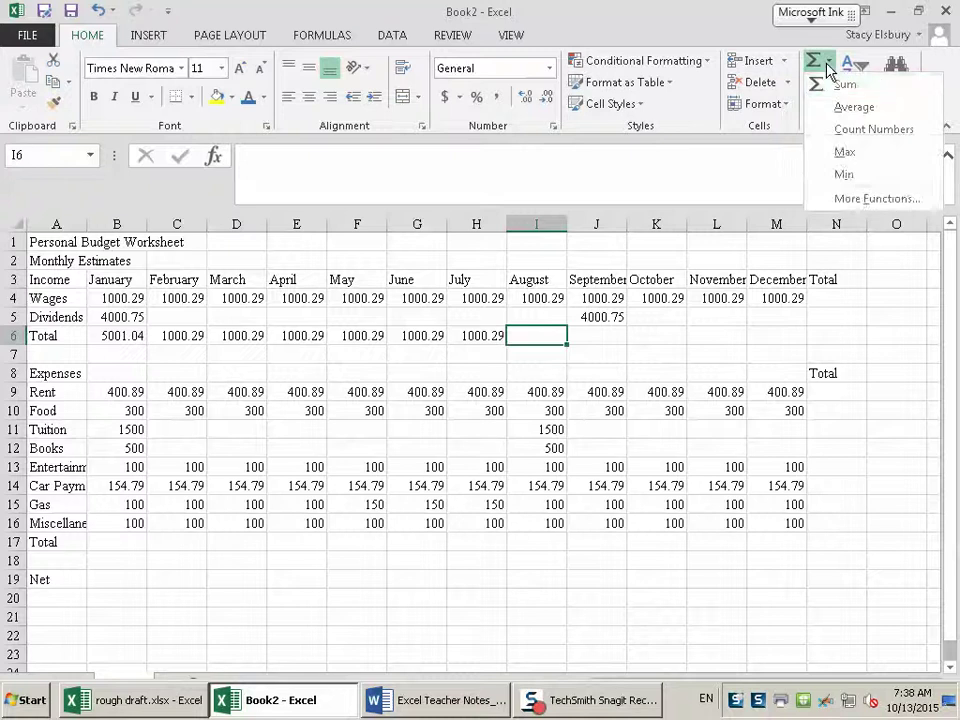
click(845, 81)
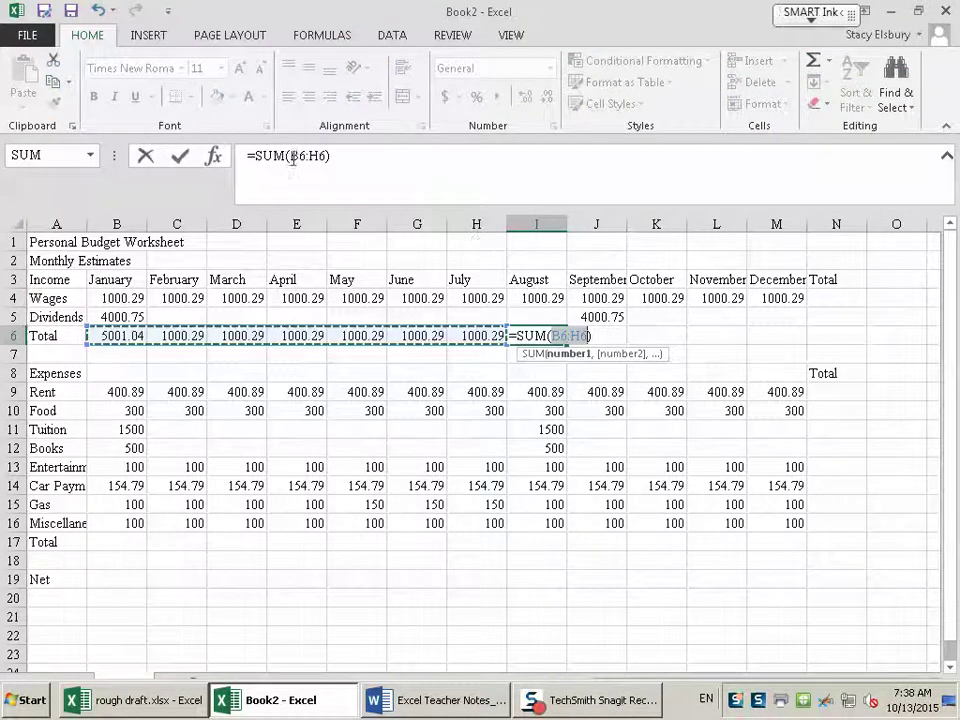
drag(289, 156, 325, 160)
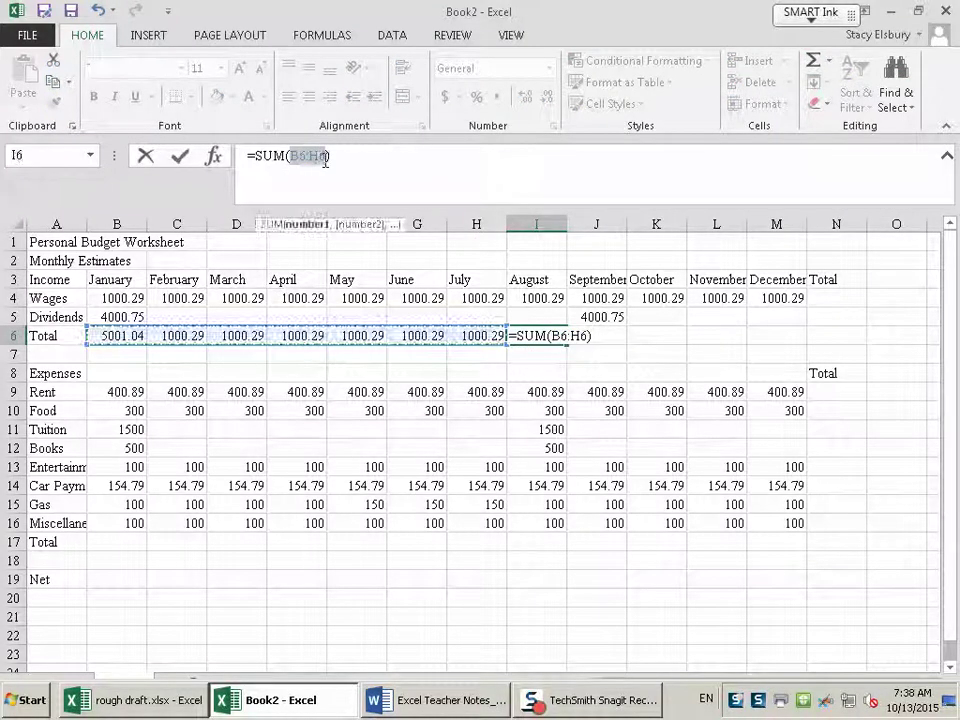
text(i4:i5)
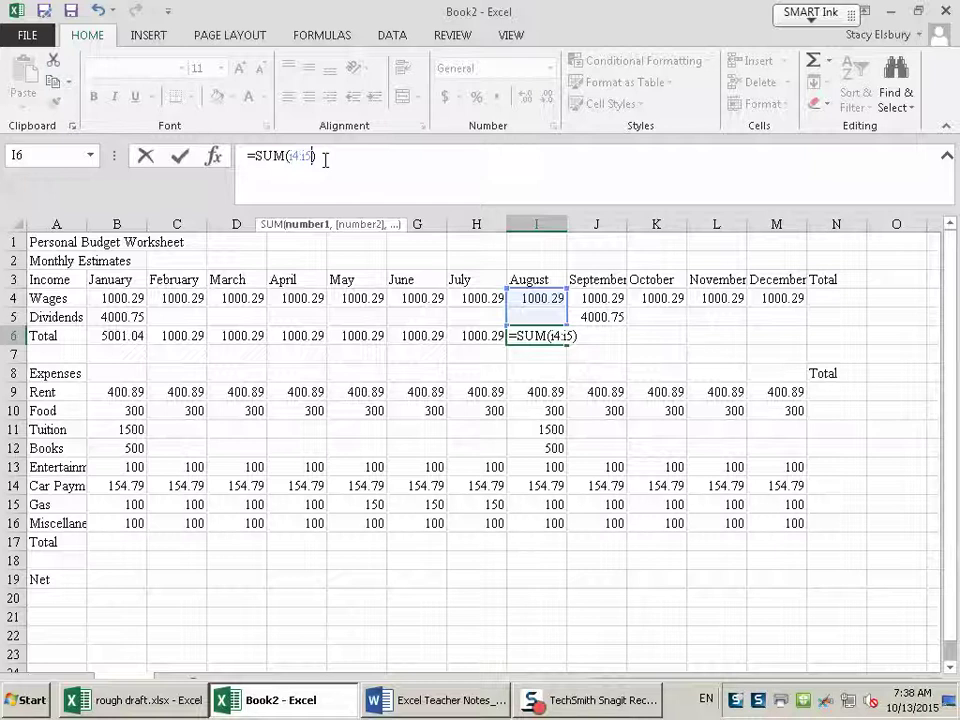
key(Return)
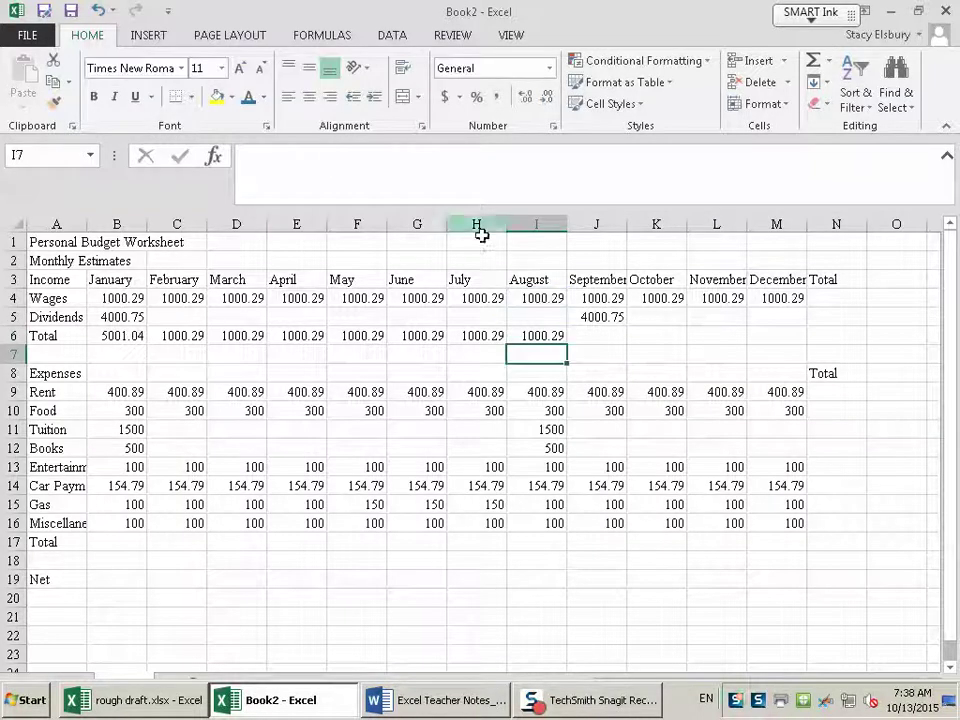
Total the September wages and dividends in J6 with the Sum function, accepting the suggested range J4:J5
click(598, 334)
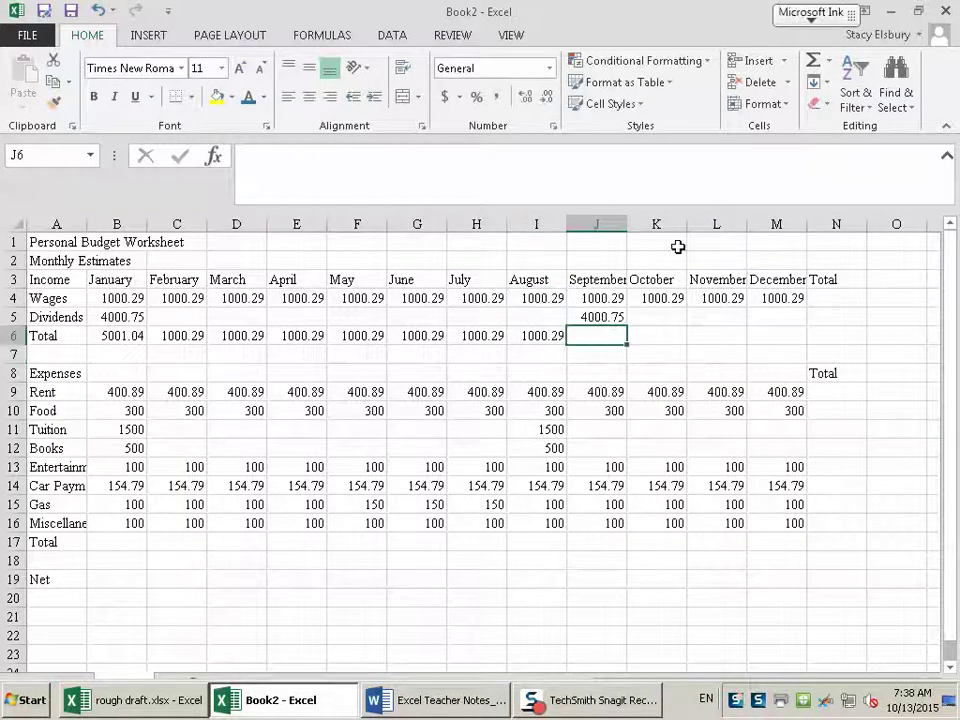
click(828, 61)
click(845, 84)
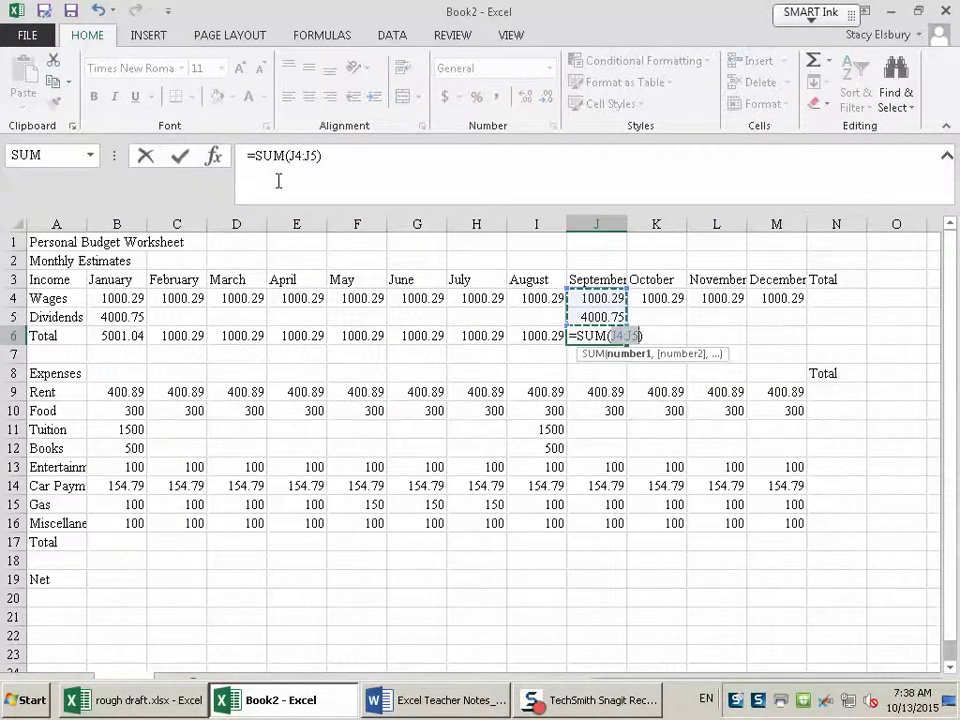
key(Return)
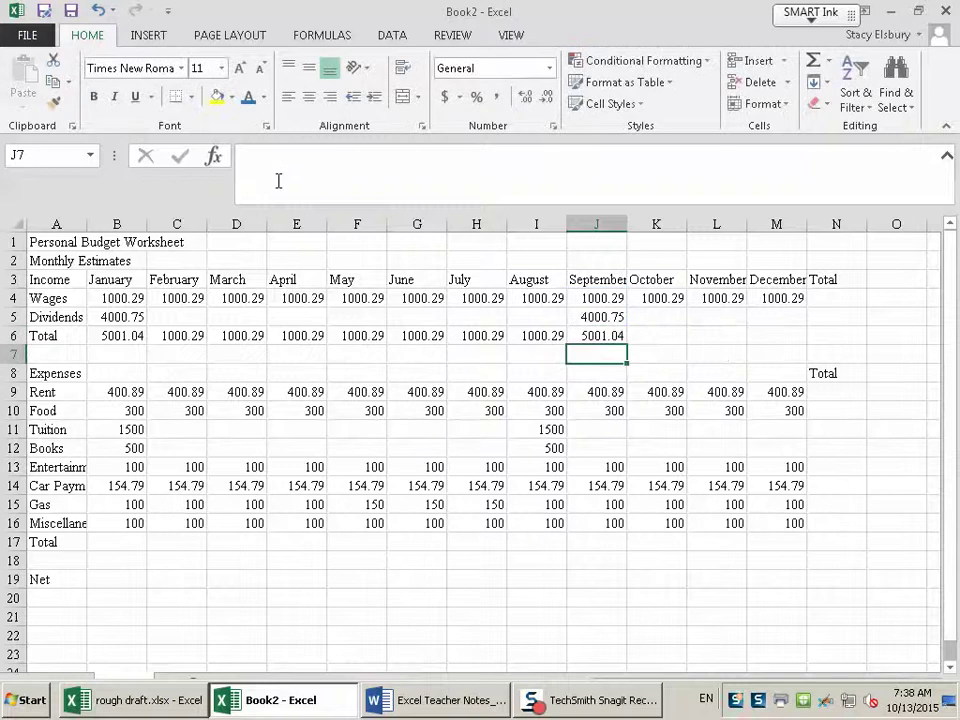
Total the October income in K6 with the Sum function, replacing the suggested range with K4:K5
click(665, 338)
click(828, 61)
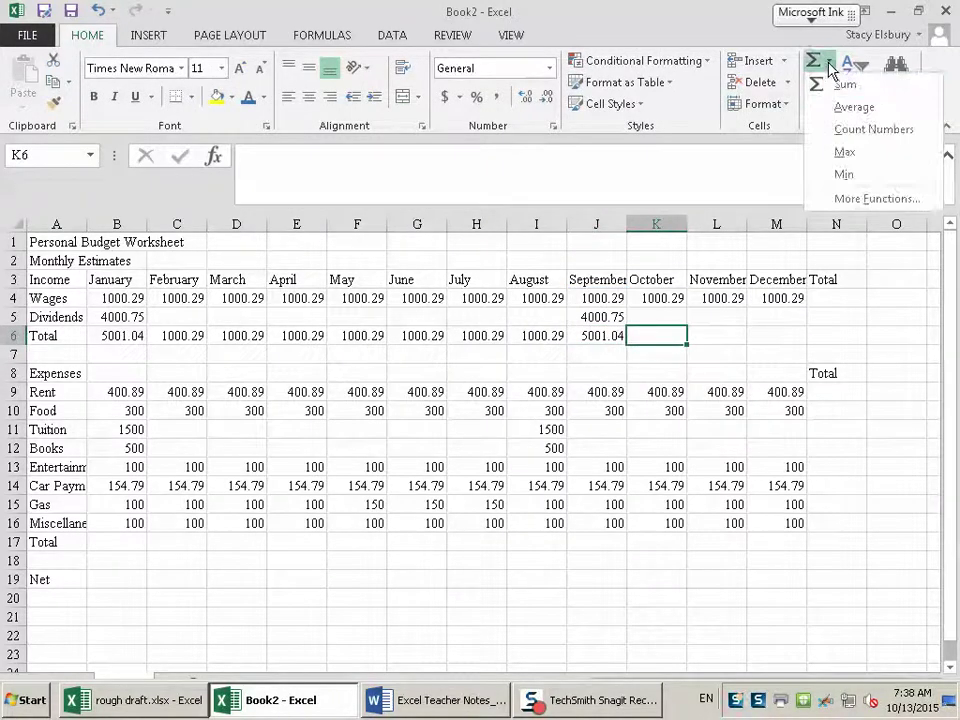
click(840, 85)
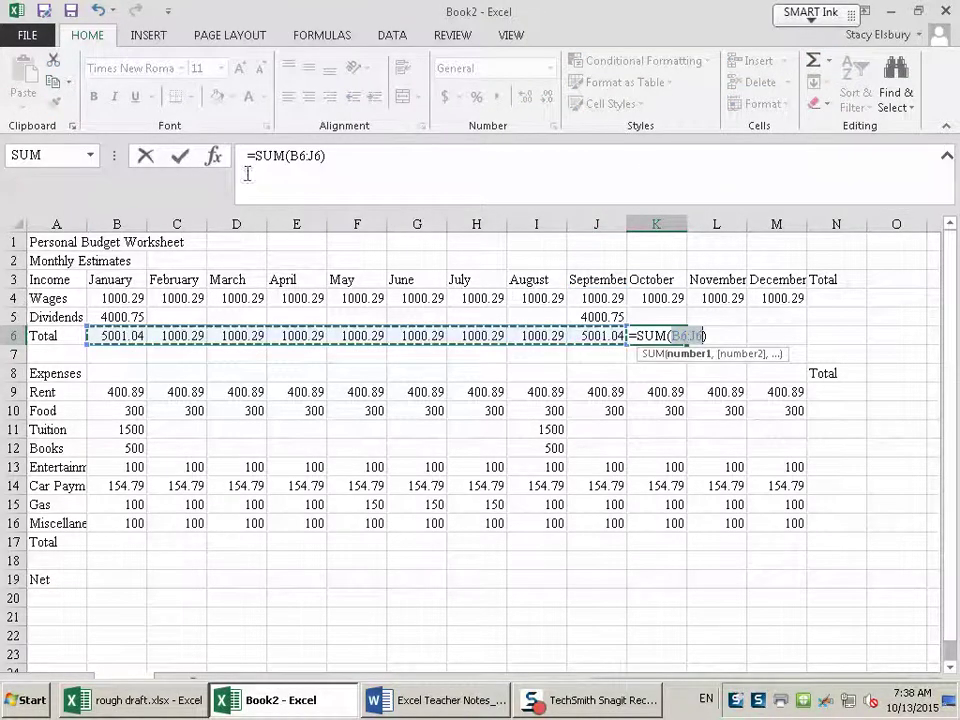
drag(290, 156, 323, 156)
text(k4:k5)
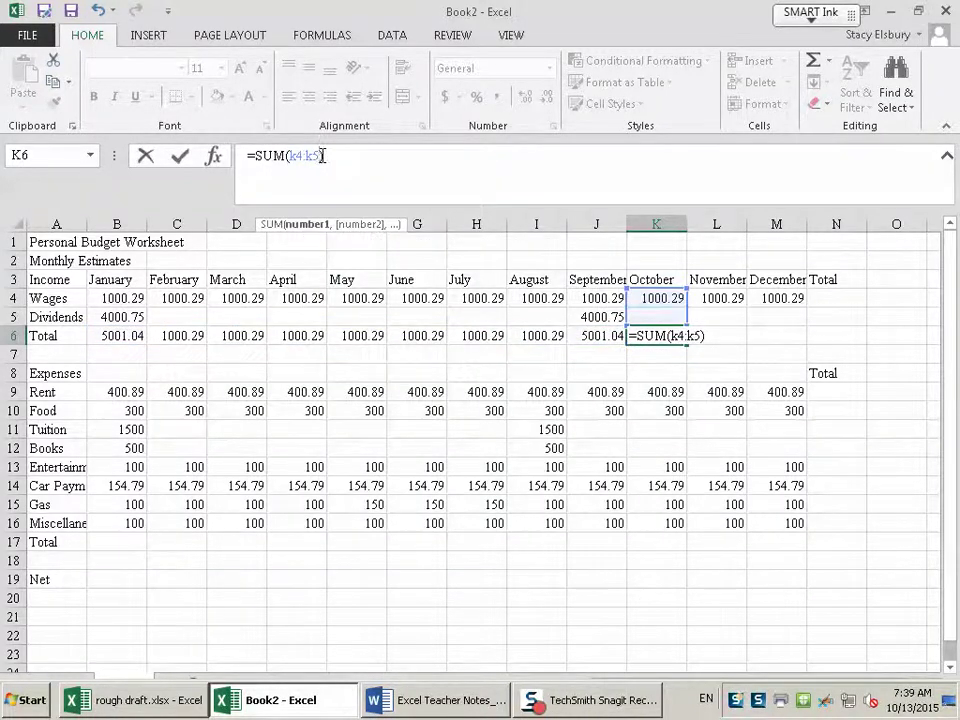
key(Return)
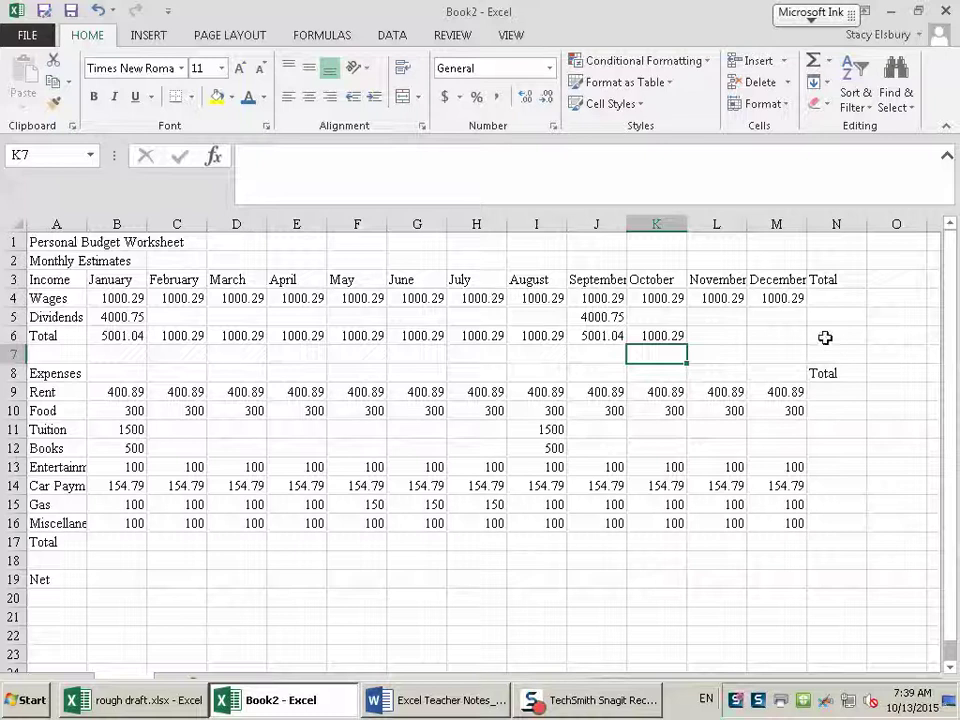
Total the November income in L6 with the Sum function, replacing the suggested range with L4:L5
click(720, 337)
click(830, 65)
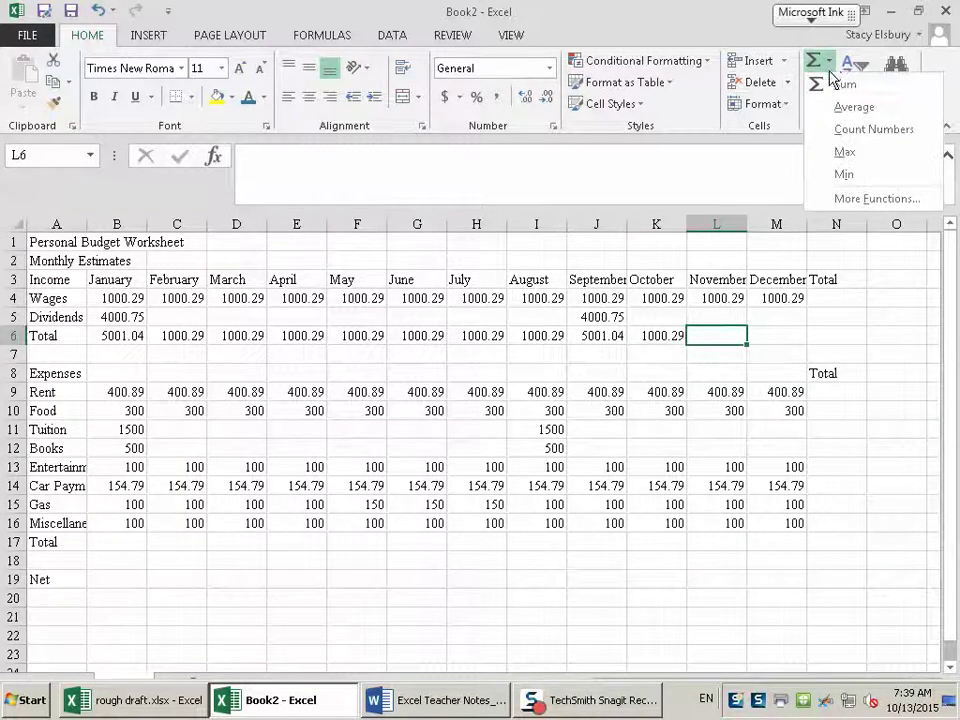
click(818, 81)
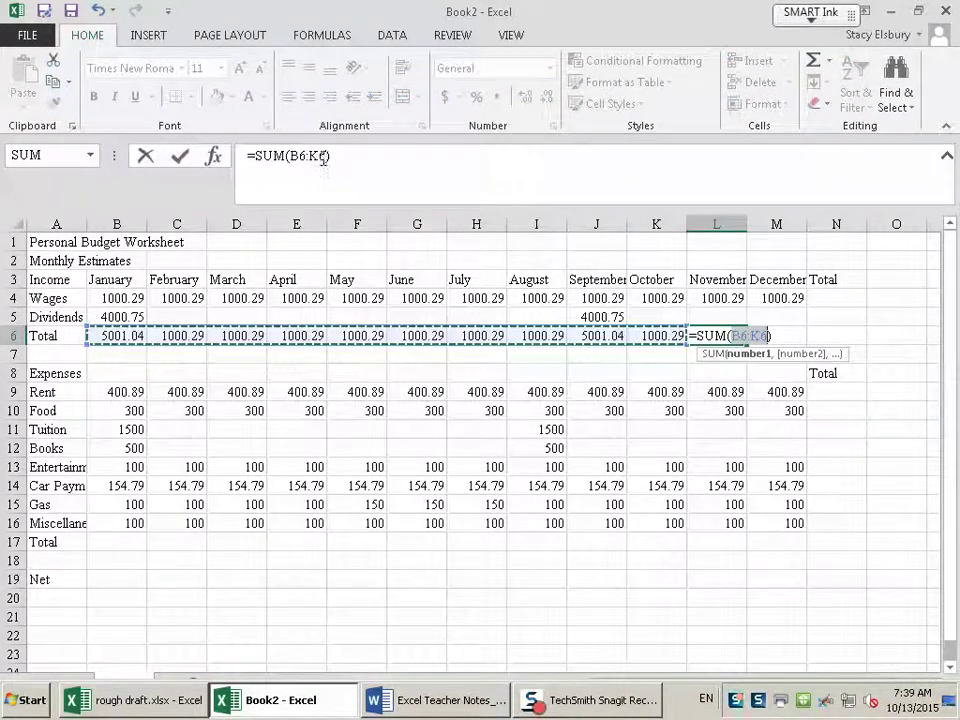
drag(321, 156, 291, 160)
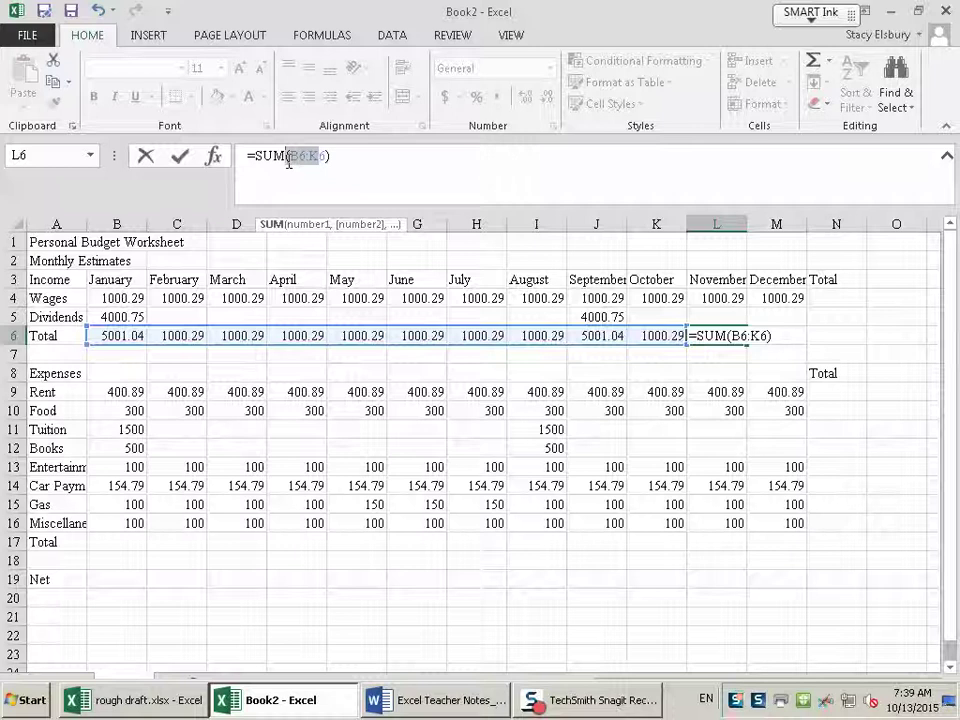
text(K6)
key(BackSpace)
key(BackSpace)
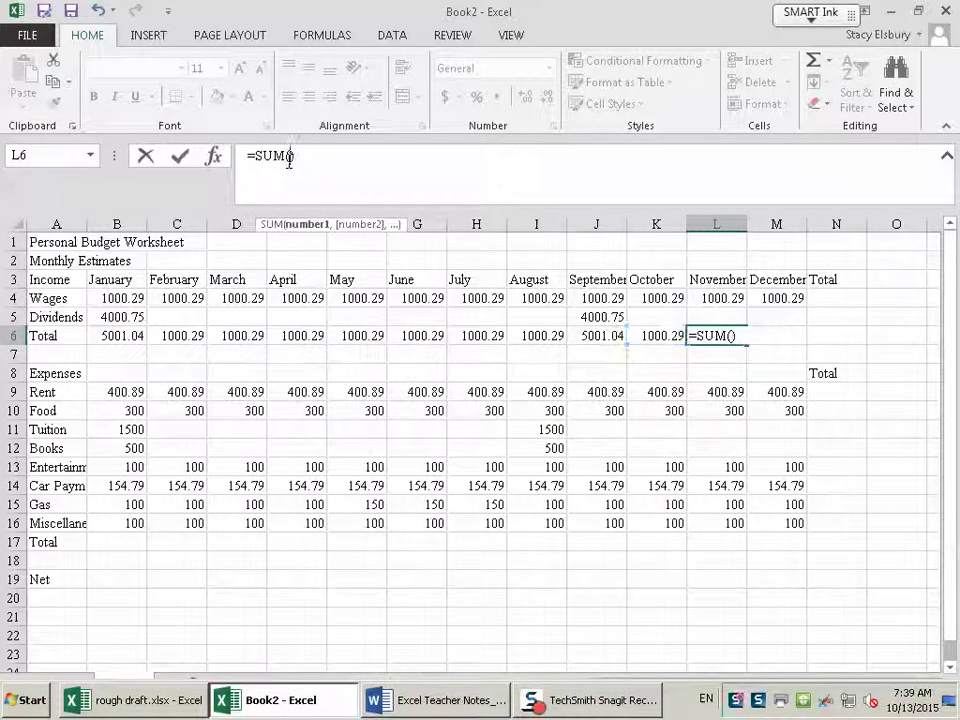
text(L4:L5)
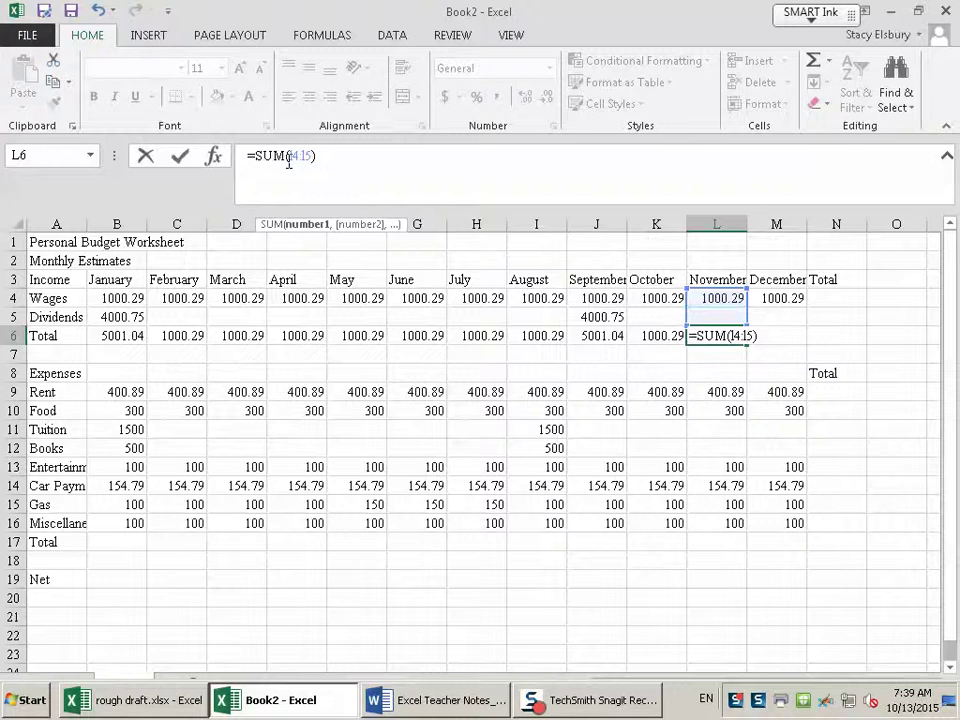
key(Return)
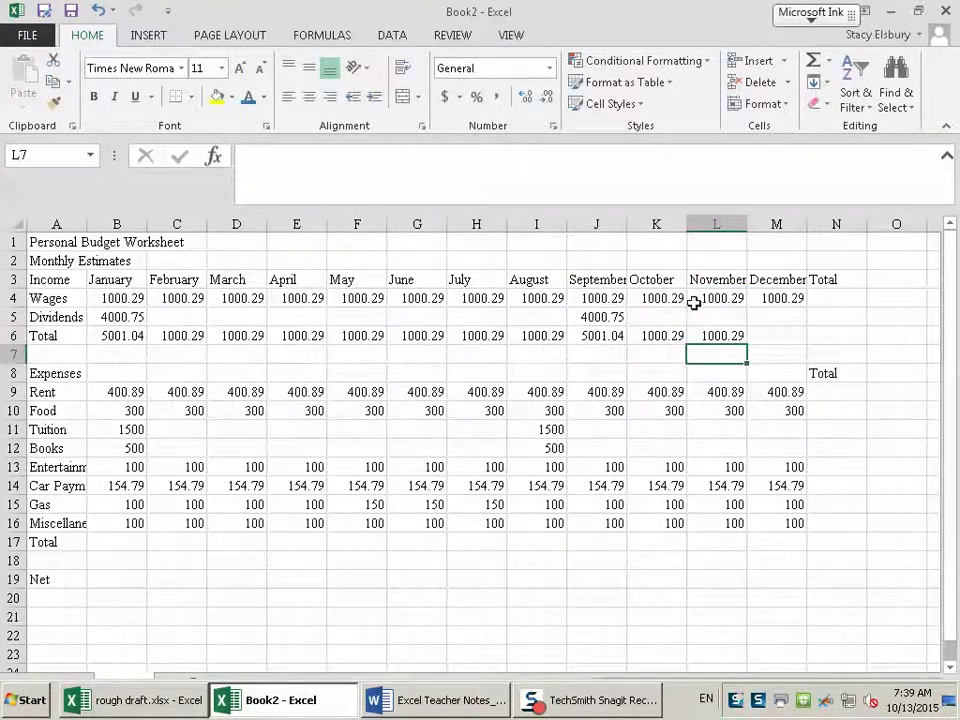
Total the December income in M6 with the Sum function, replacing the suggested range with M4:M5
click(769, 336)
click(829, 62)
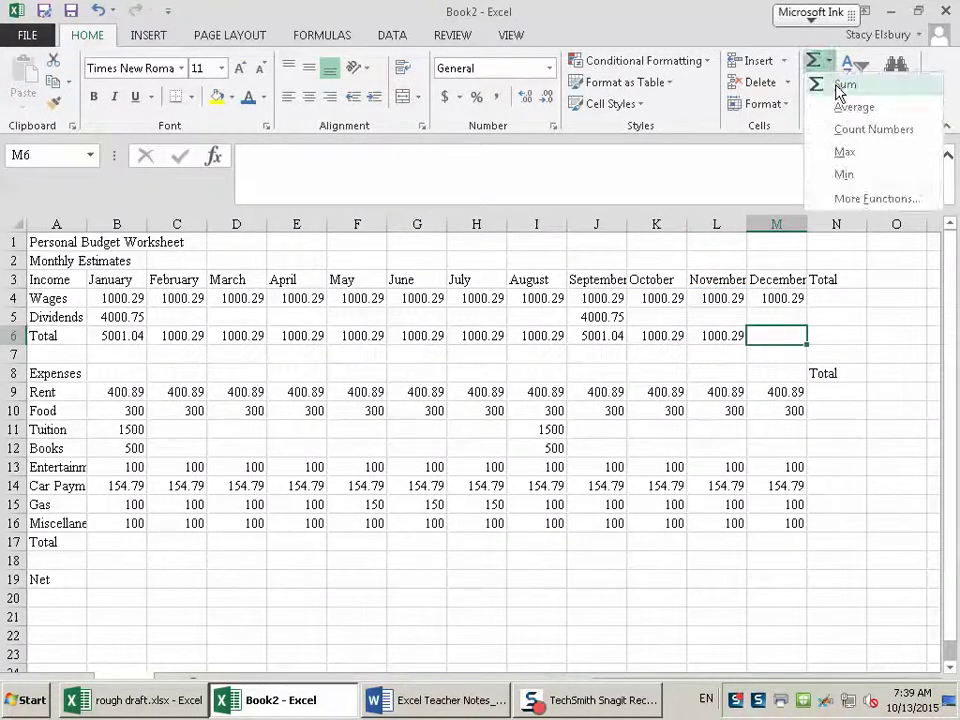
click(845, 84)
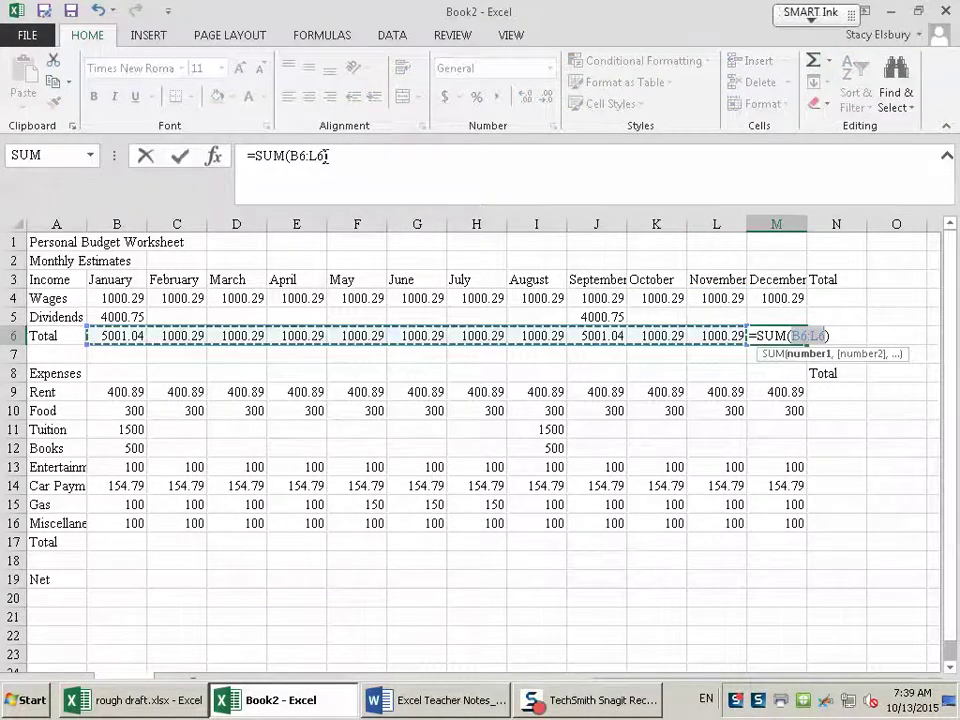
drag(323, 156, 295, 160)
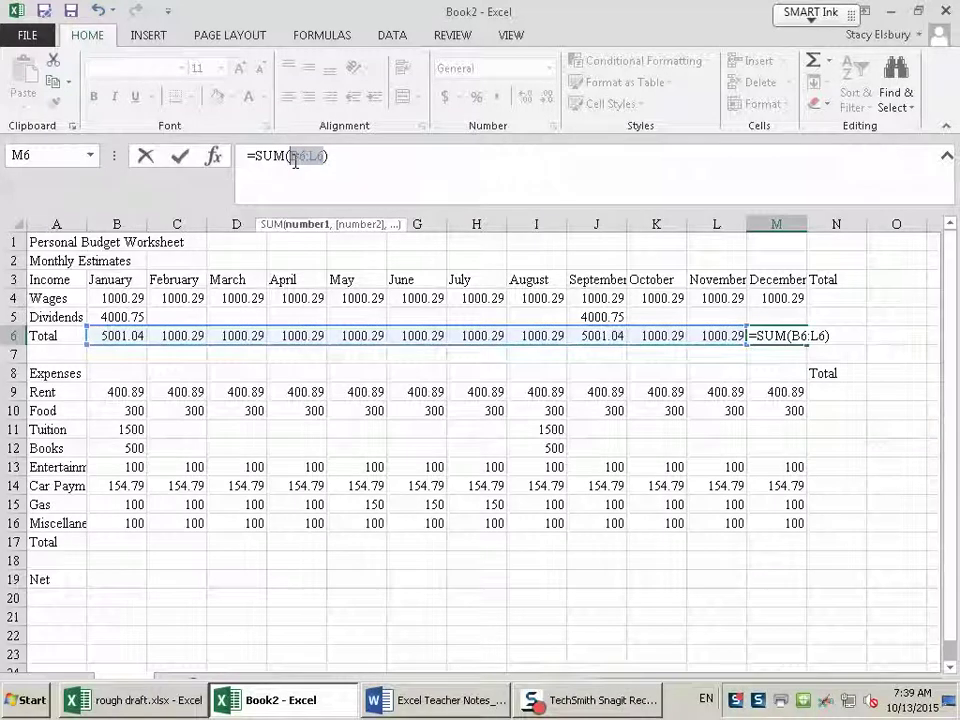
key(BackSpace)
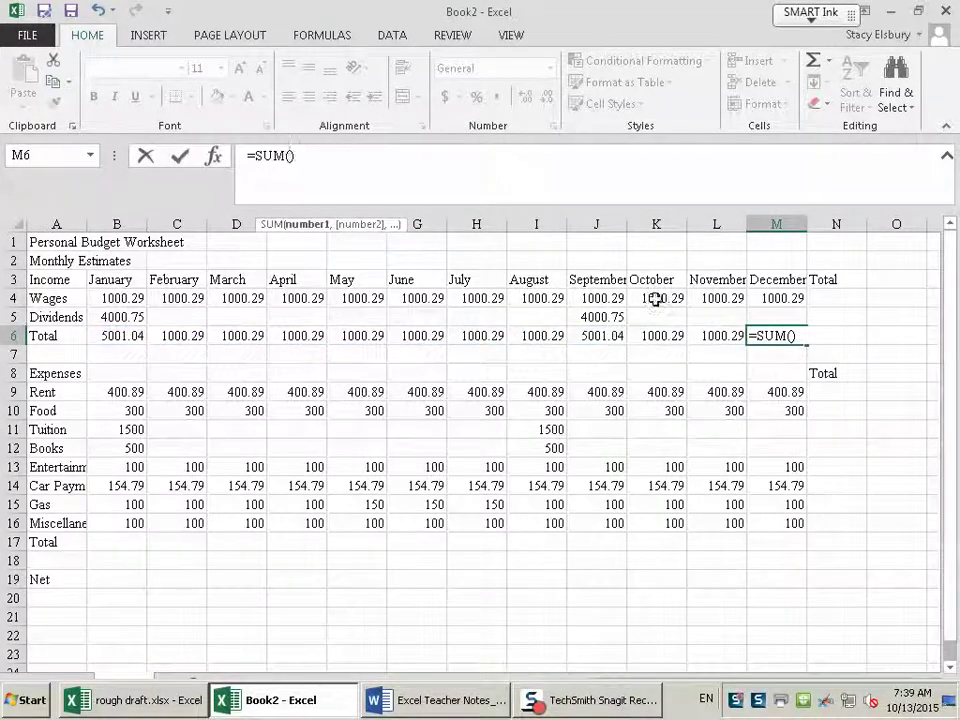
click(792, 300)
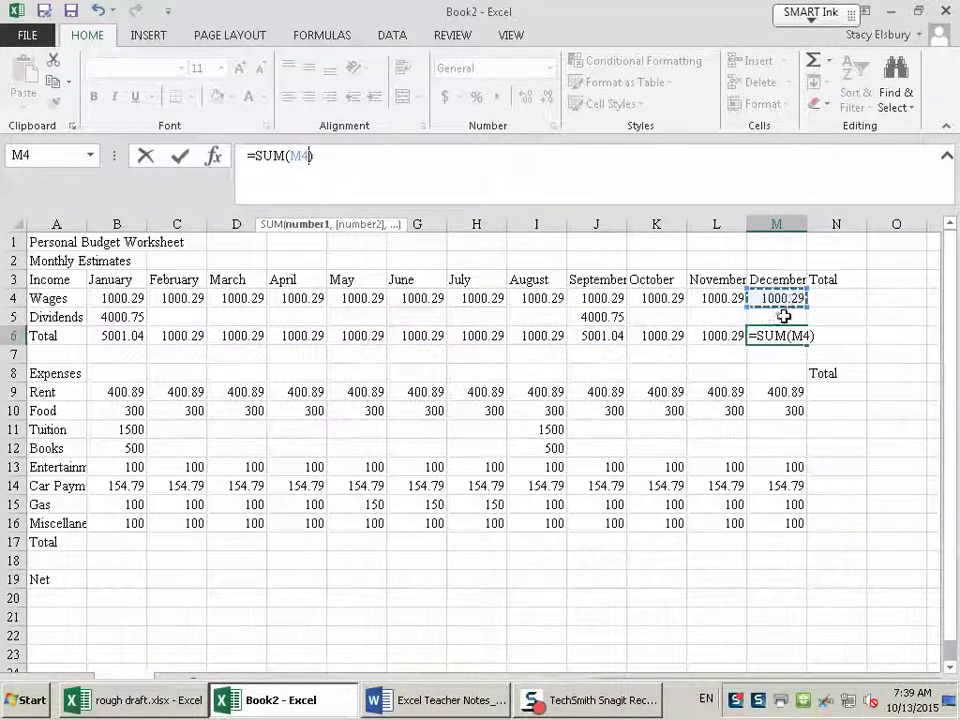
click(784, 316)
drag(789, 298, 789, 313)
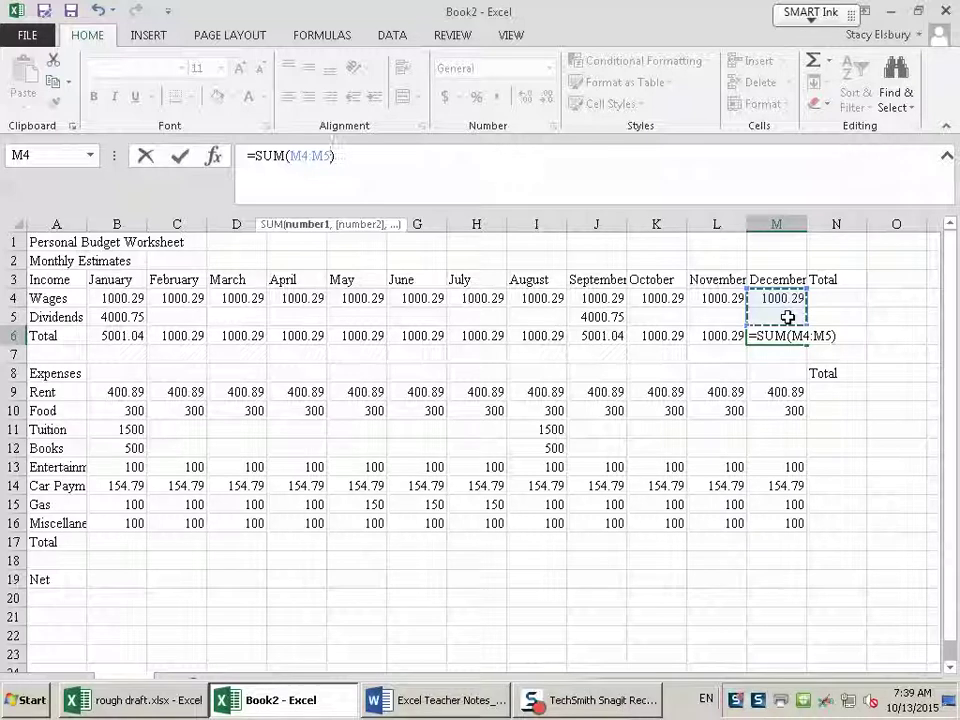
key(Return)
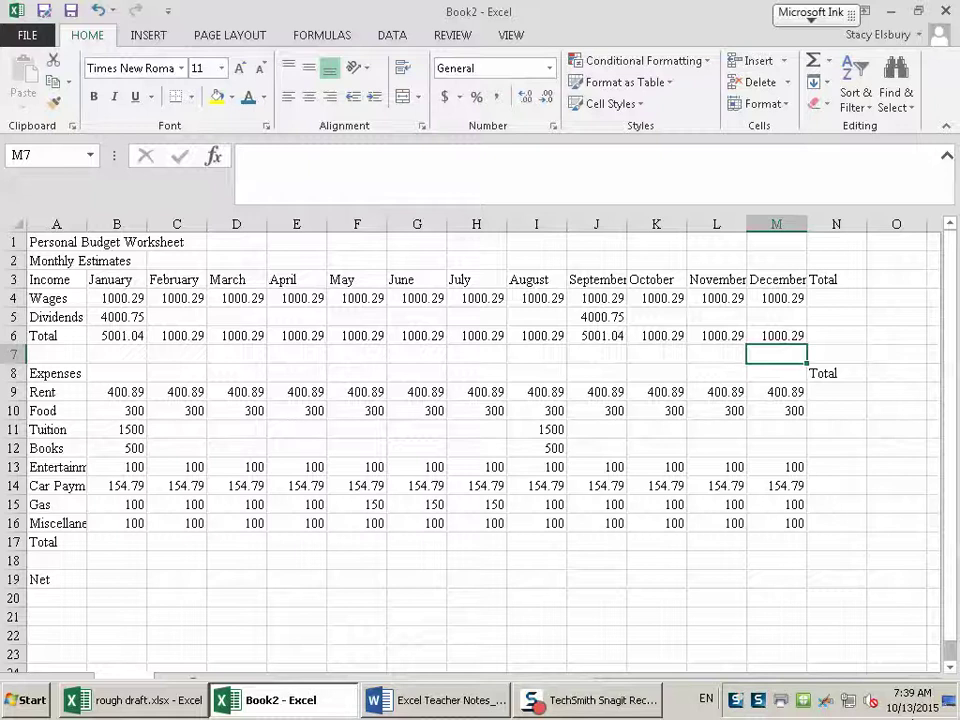
Total the January expenses in B17 with the Sum function over B9:B16 and fill the formula across to M17
click(116, 544)
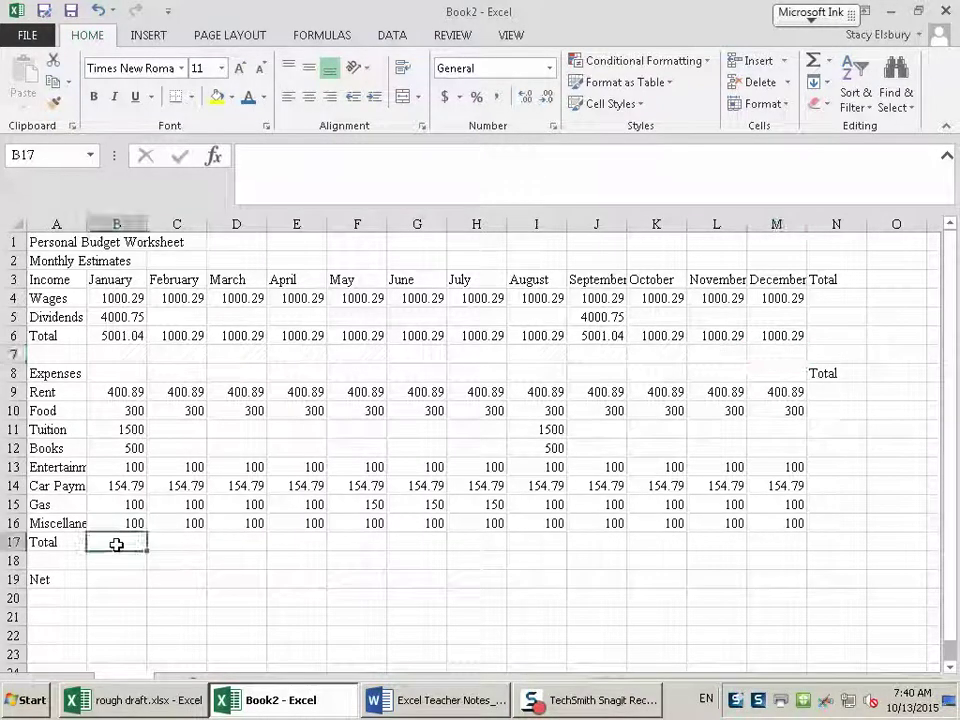
click(827, 62)
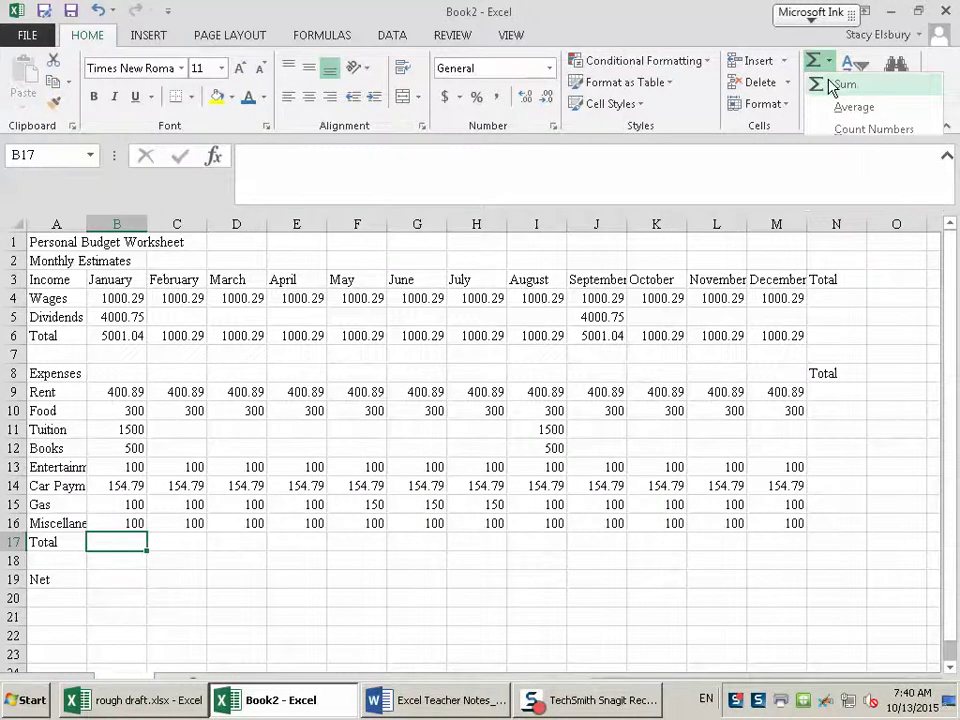
click(827, 82)
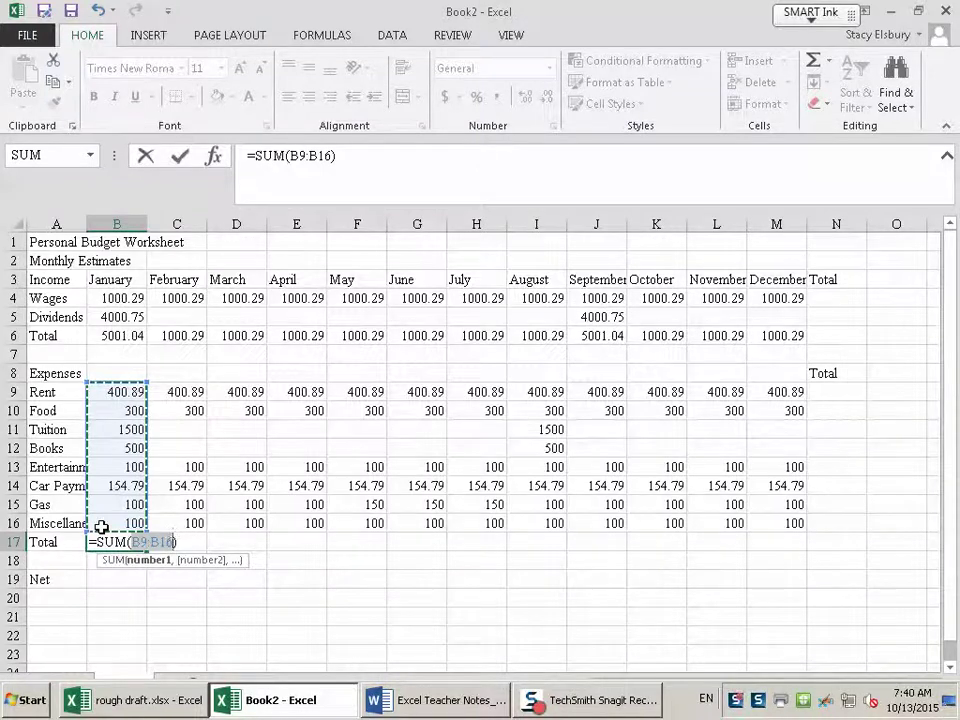
key(Return)
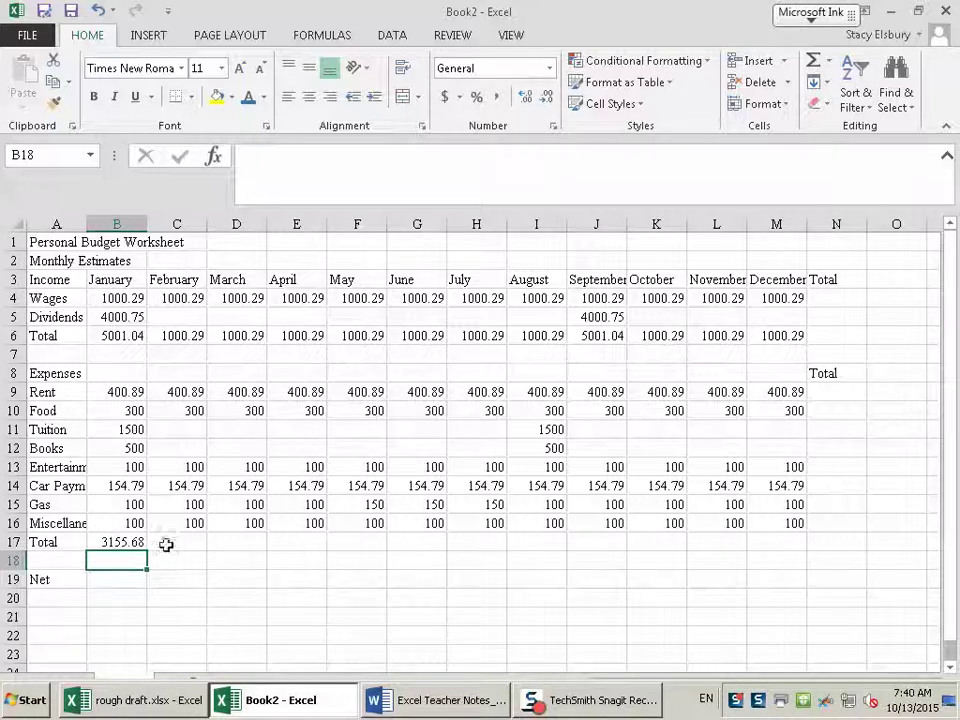
click(130, 542)
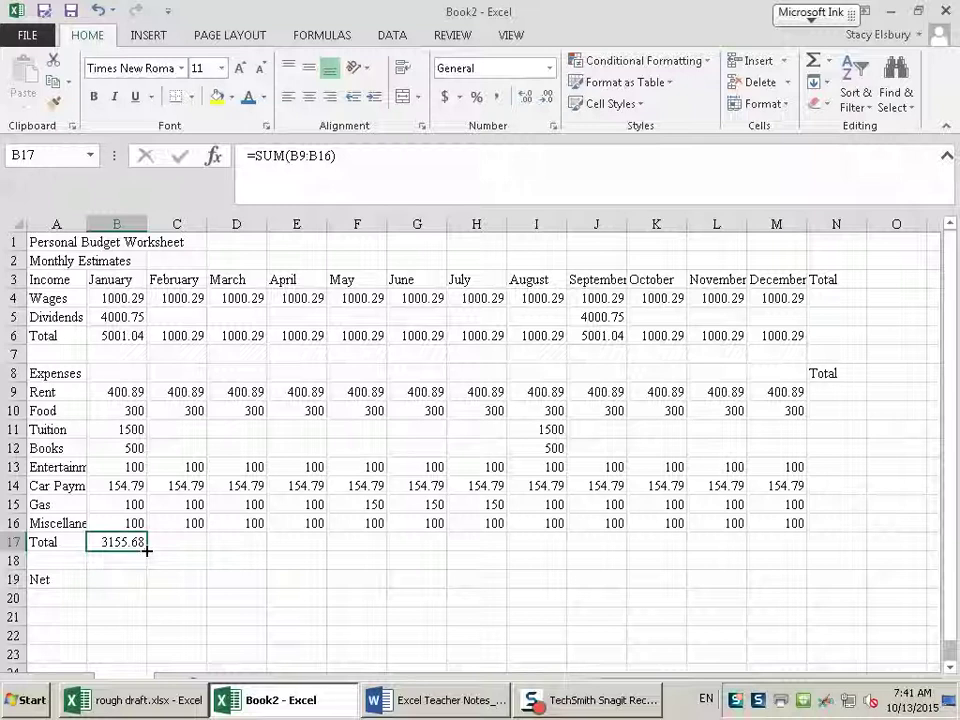
drag(146, 549, 783, 547)
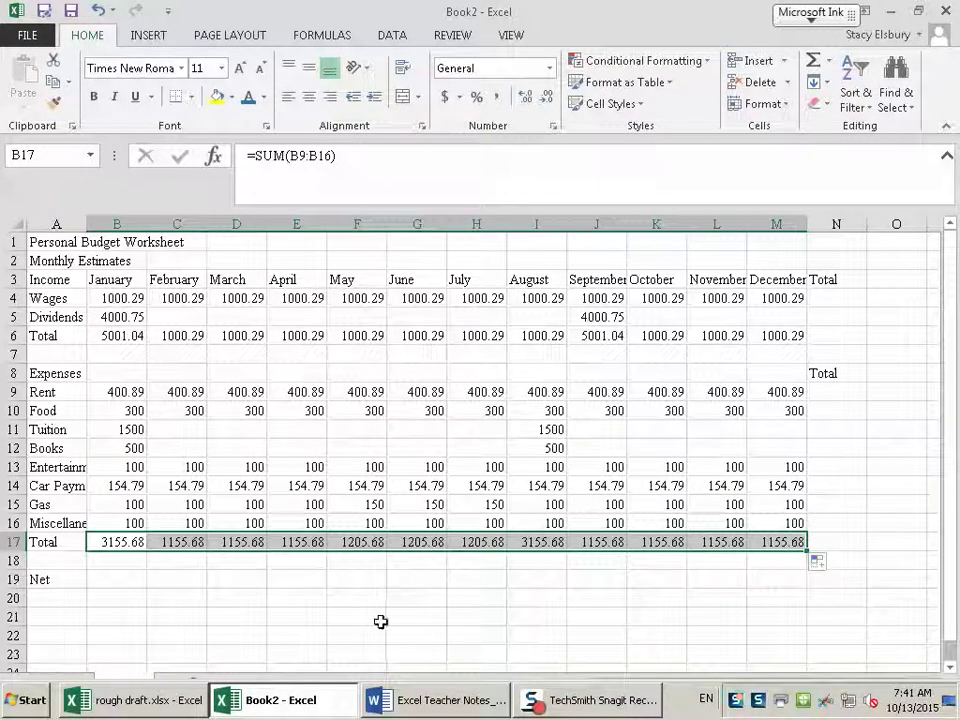
Examine the formulas in B17 through E17 to compare how their cell references adjust from month to month
click(189, 604)
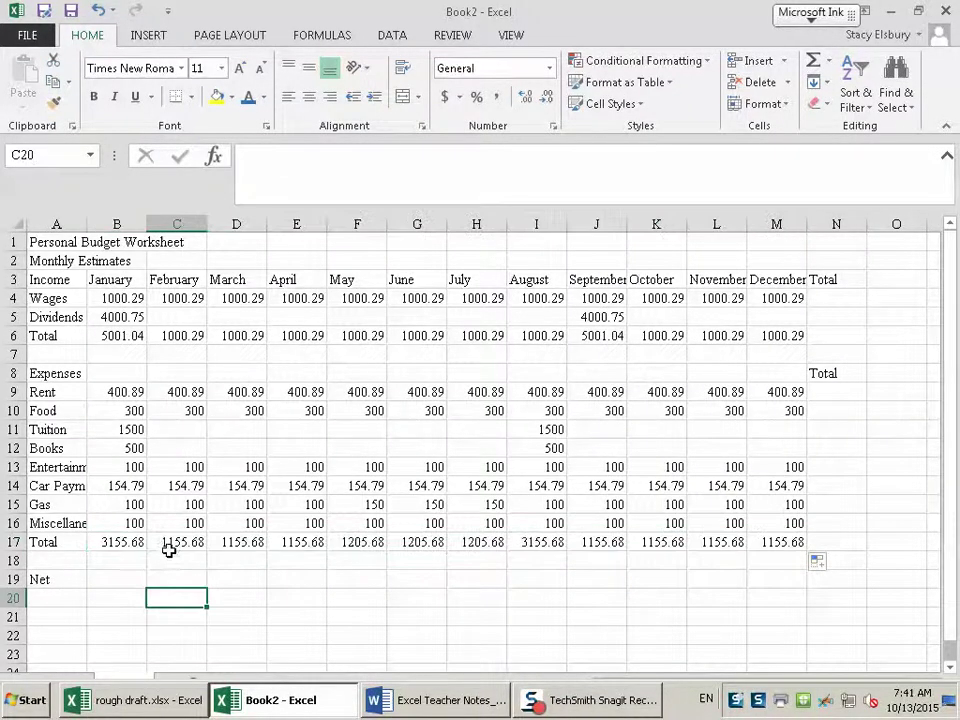
click(168, 544)
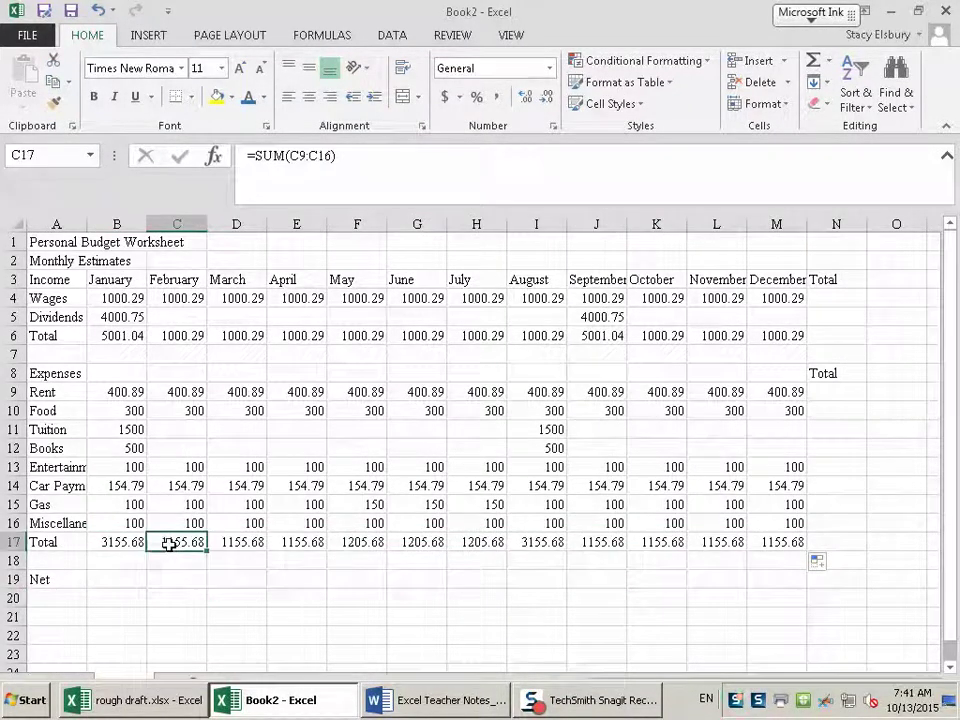
click(117, 553)
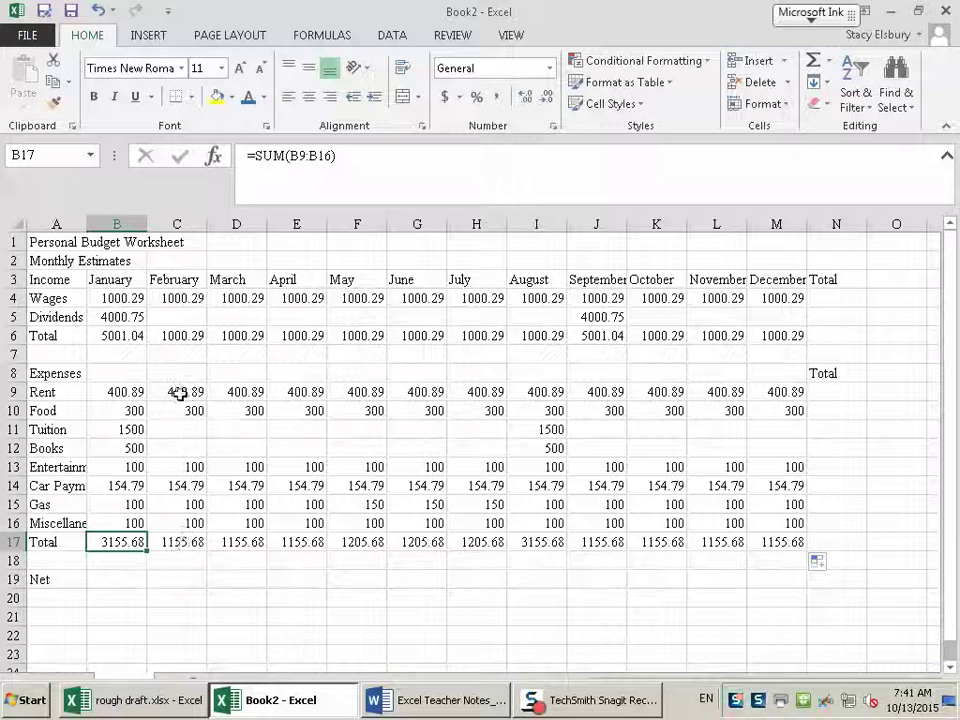
click(181, 541)
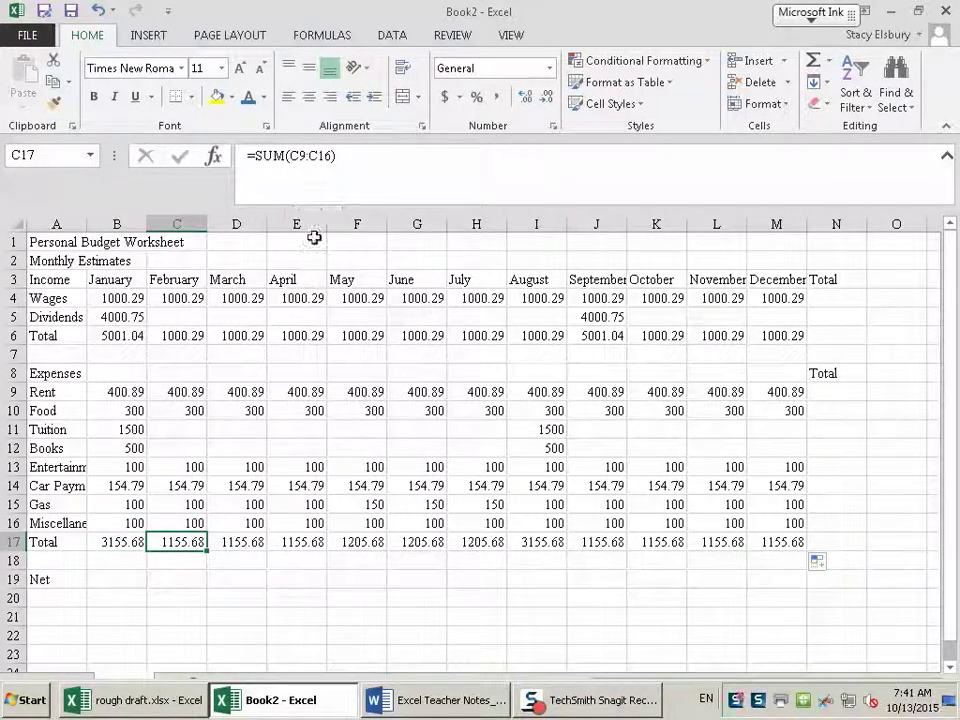
click(244, 542)
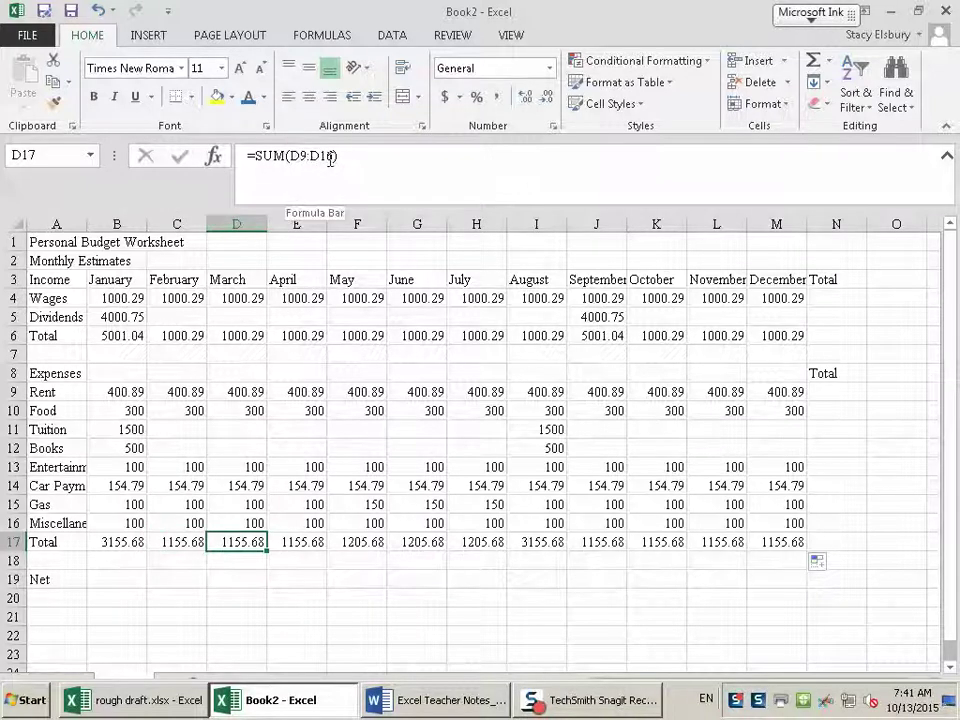
click(300, 542)
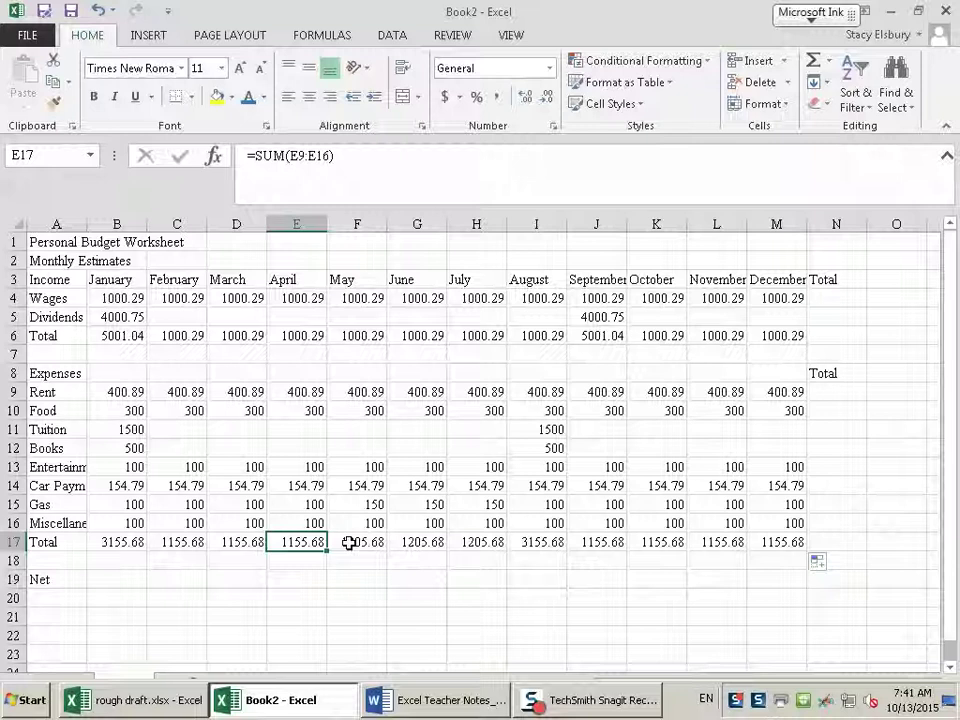
Switch to the Chapter 1 notes in Word and delete the blue rectangles covering notes 5 and 6
click(424, 701)
key(Delete)
text(When you copy formulas that include cell references (for example, you copy the formula SUM(C5:F5)), Excel automatically adjusts the copied formula to fit its new position within the spreadsheet. This adjusted cell reference is called a relative reference.)
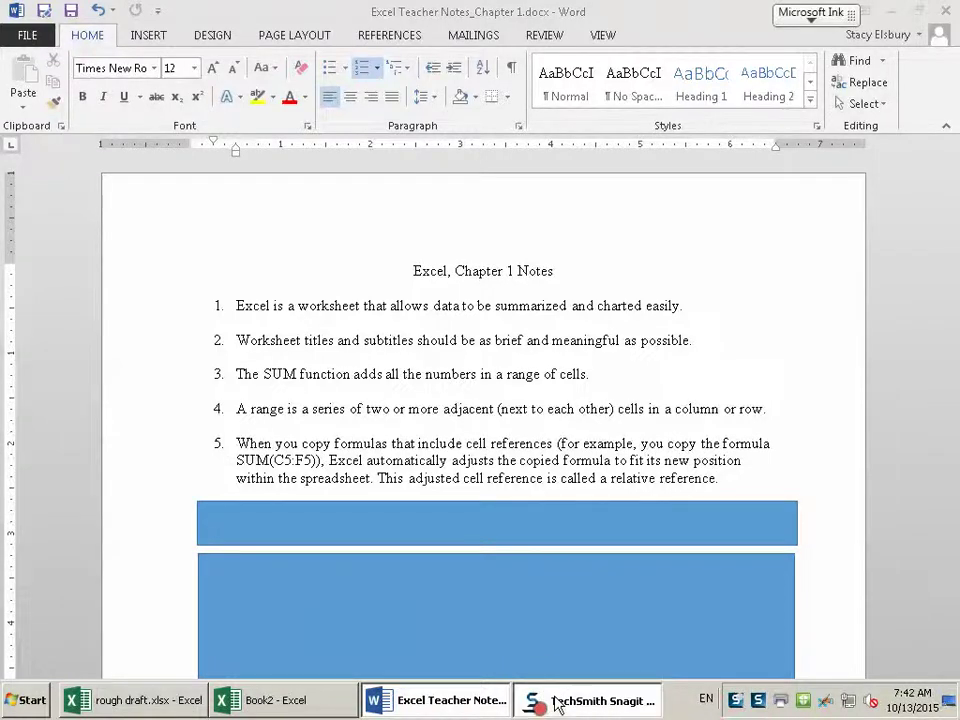
click(484, 640)
click(376, 305)
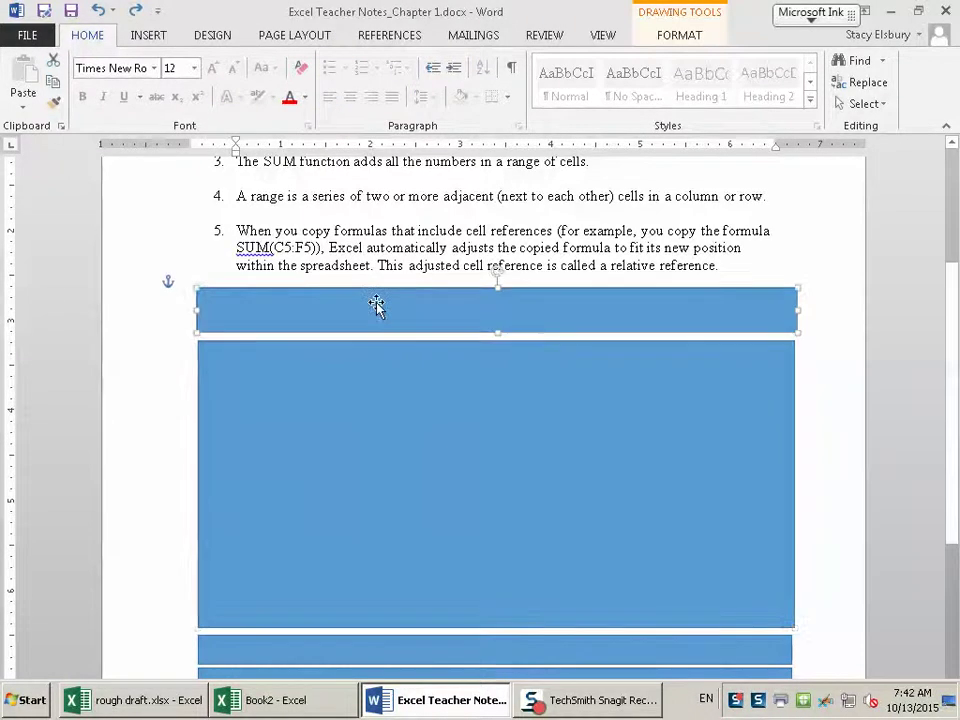
key(Delete)
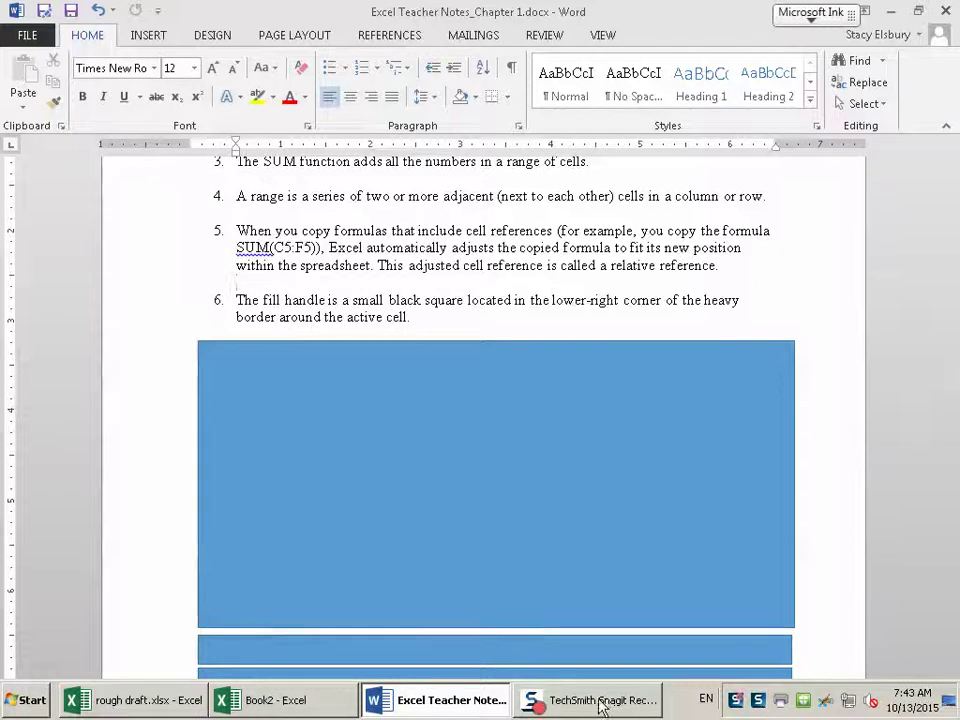
Return to the Book2 workbook in Excel and fill N4:N6 with Sum totals for the wages, dividends and total income rows
click(287, 703)
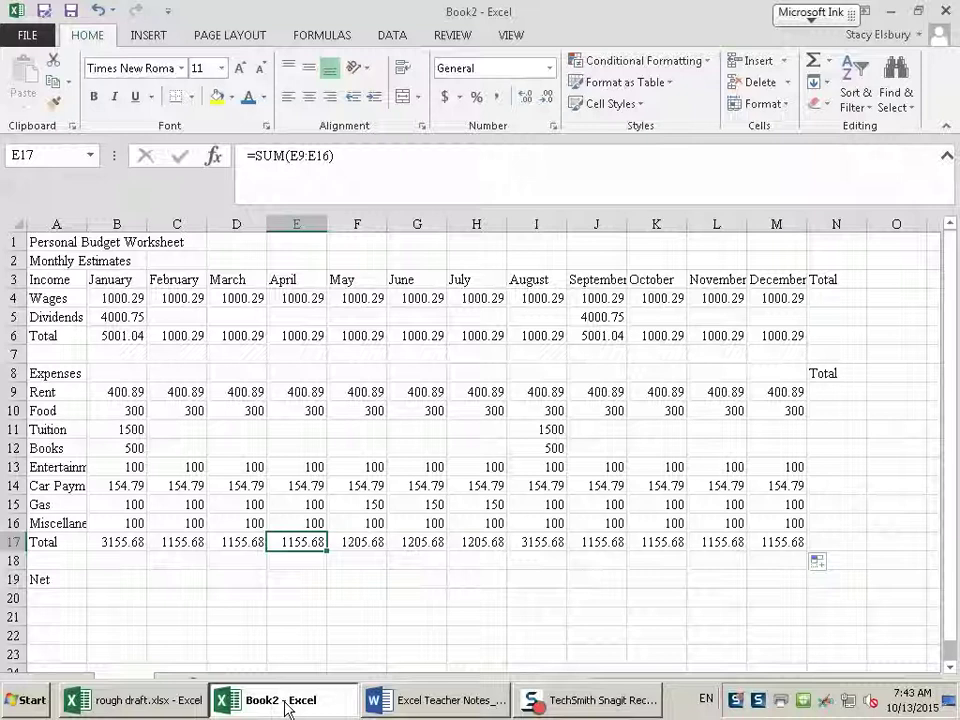
click(837, 222)
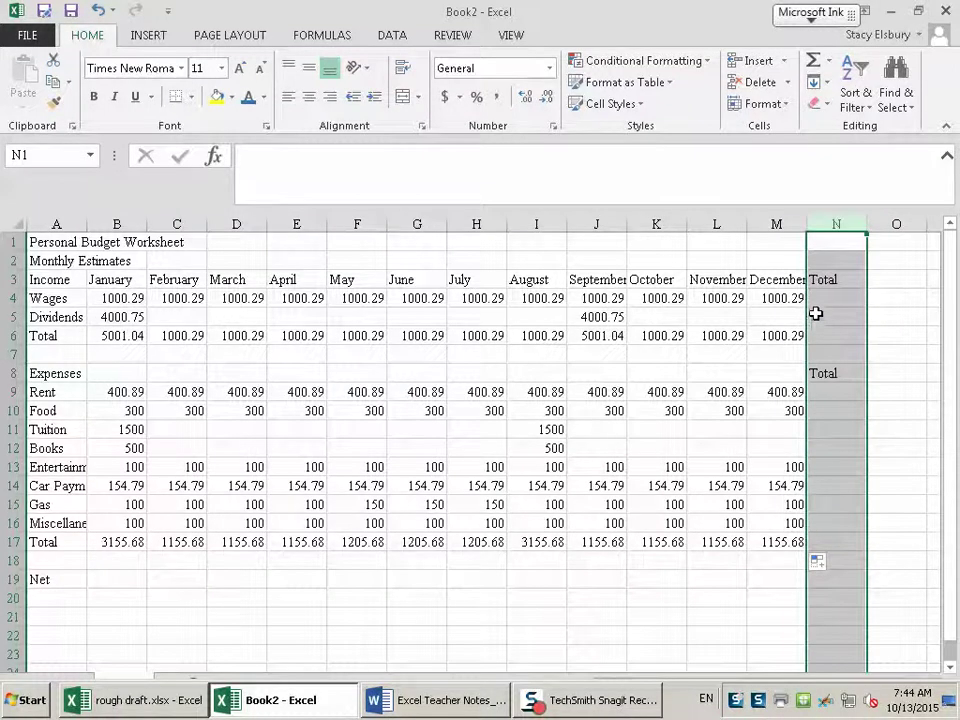
drag(821, 298, 824, 332)
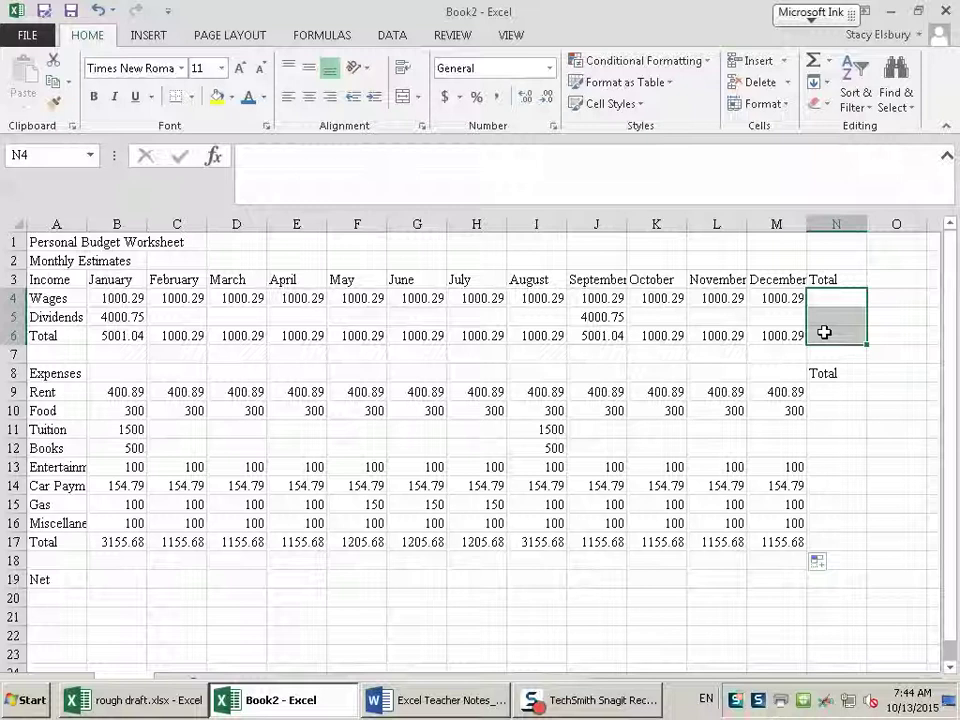
click(830, 62)
click(818, 85)
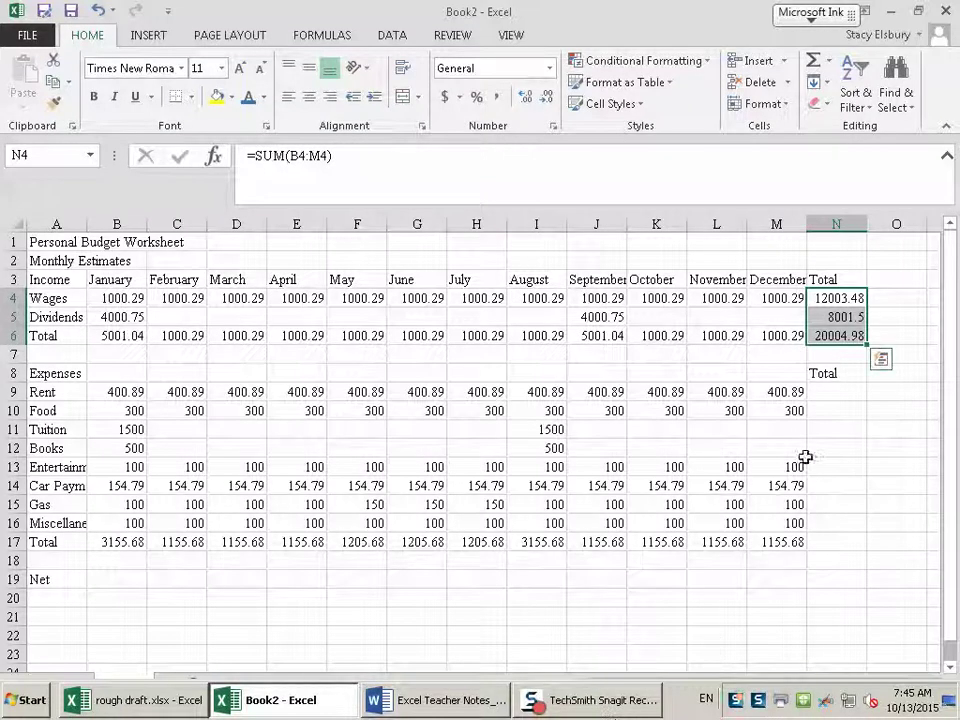
Fill N9:N17 with Sum totals for each expense row and the expense total row
drag(839, 400, 846, 546)
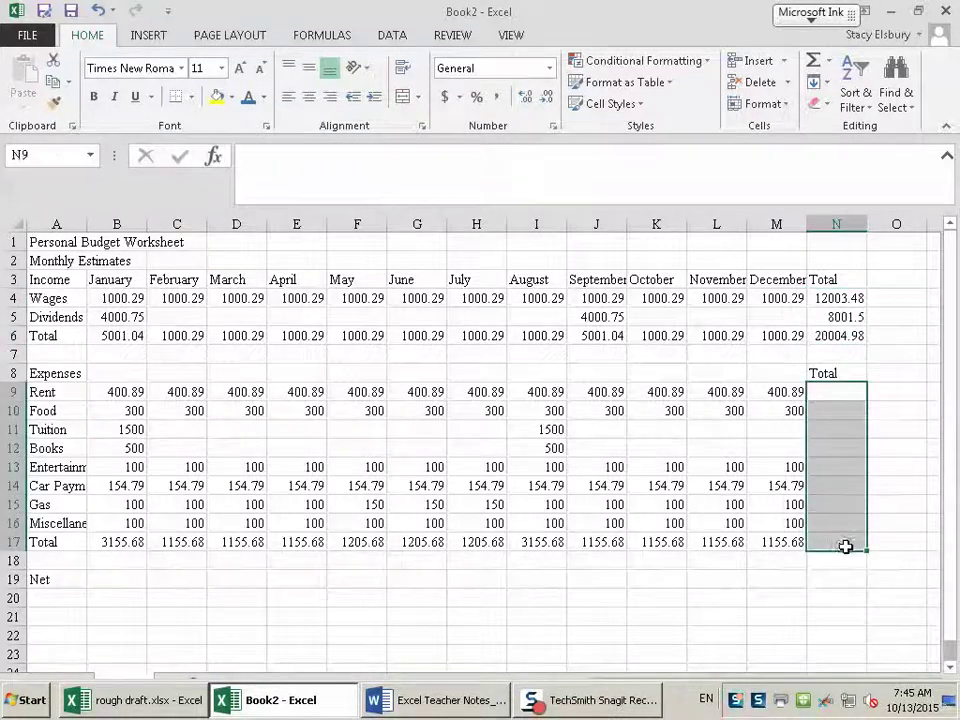
click(829, 61)
click(842, 85)
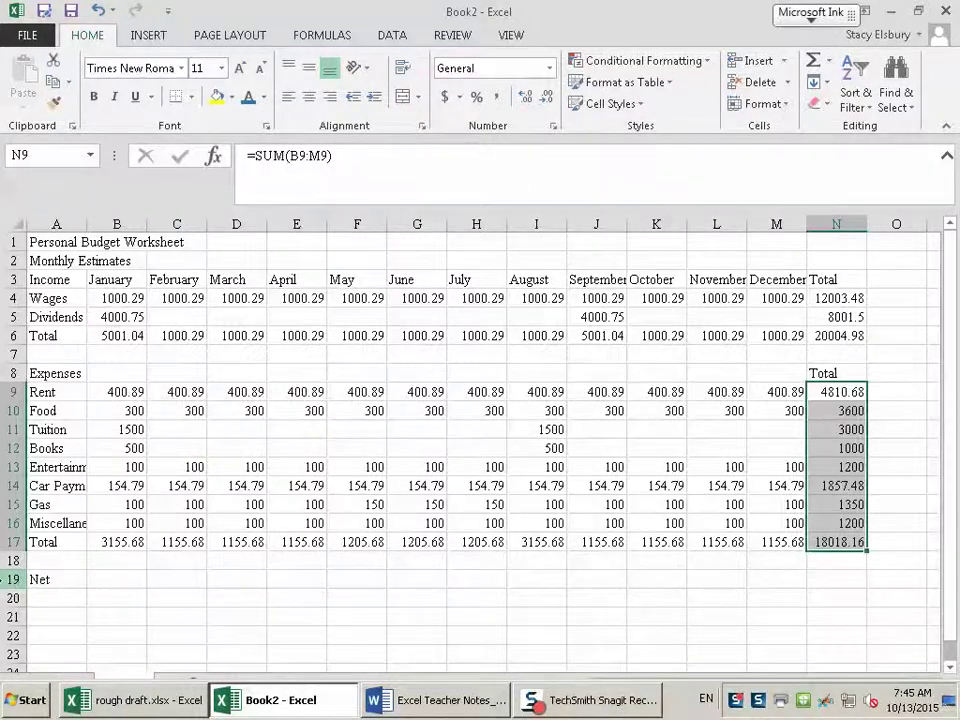
Enter the formula =b6-b17 in B19 to calculate January's net from total income minus total expenses
click(14, 580)
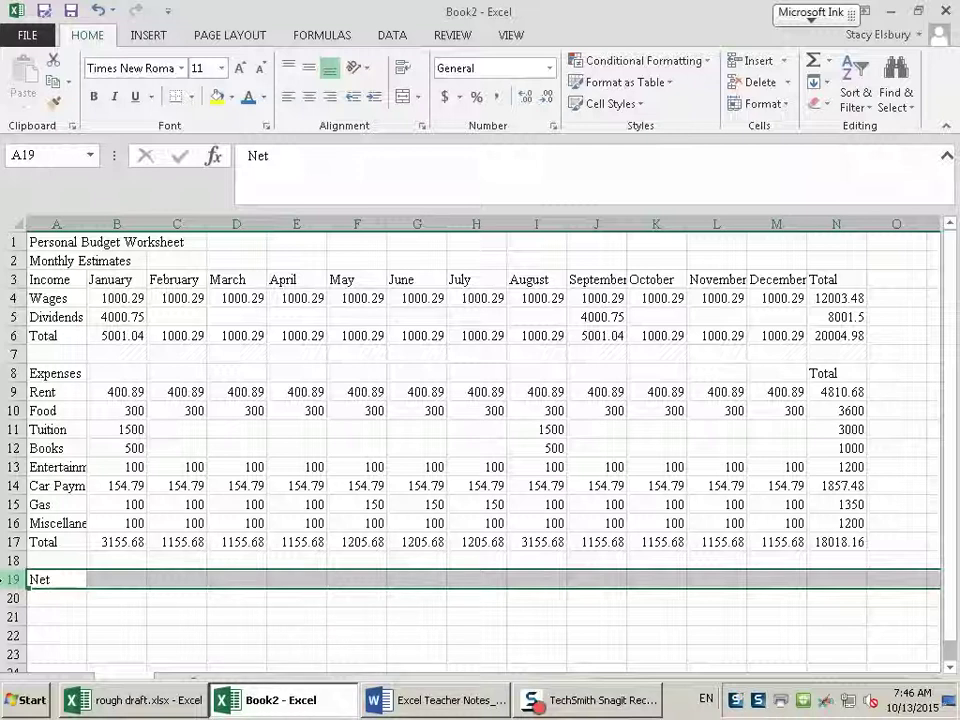
click(113, 585)
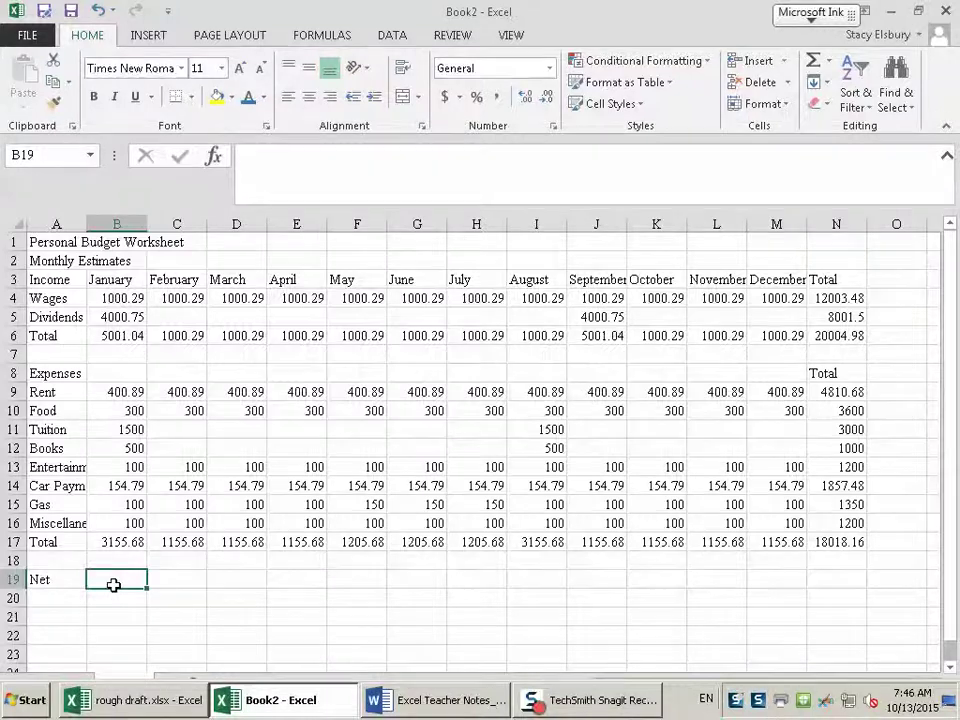
text(=)
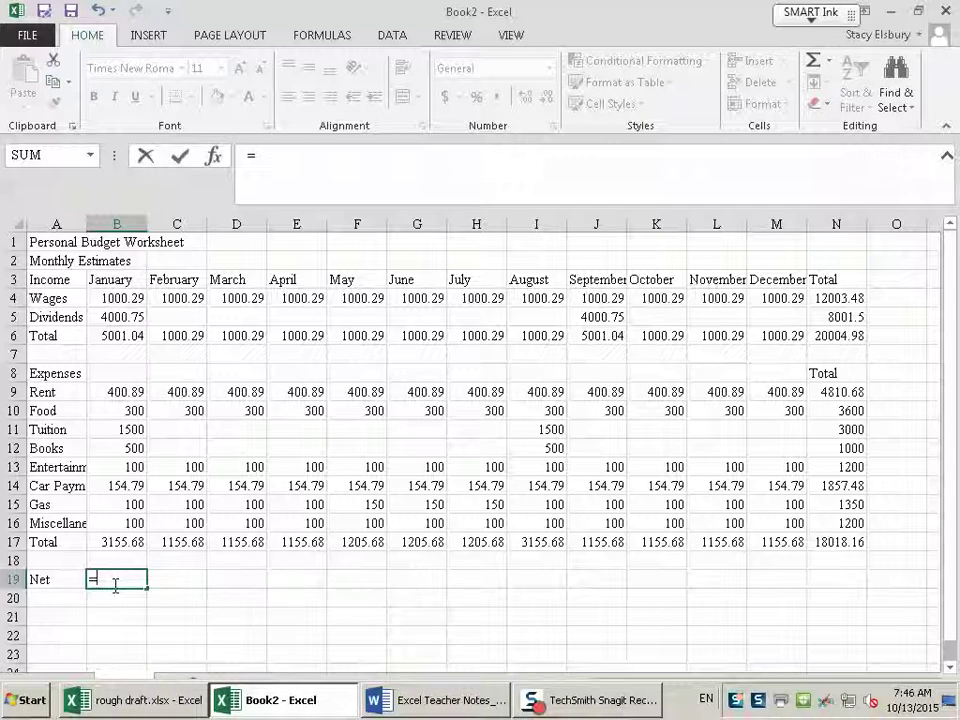
text(b)
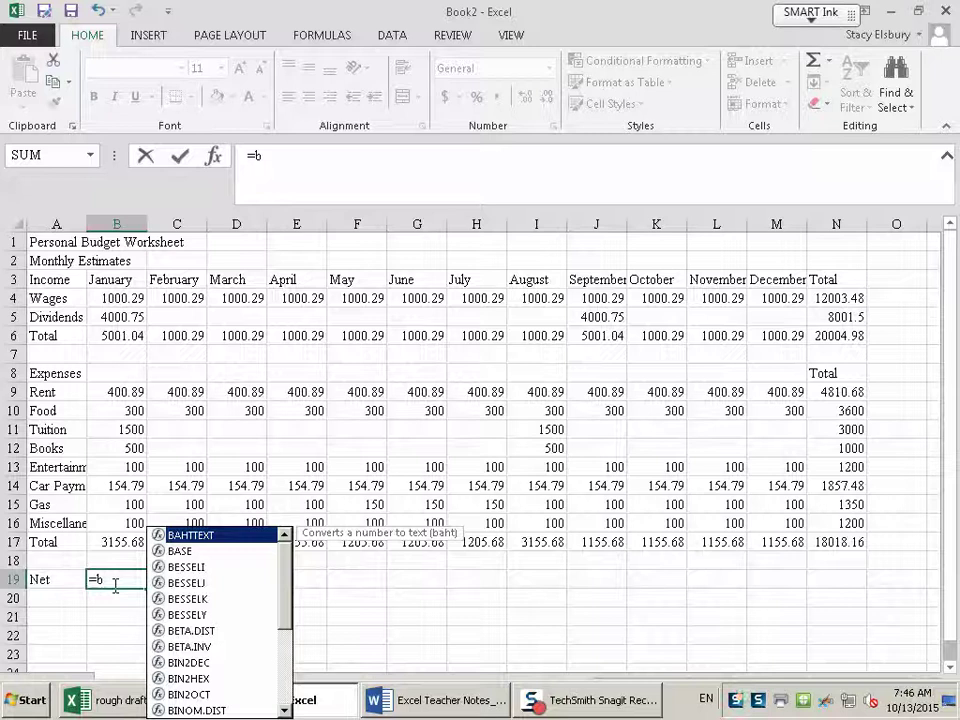
text(6)
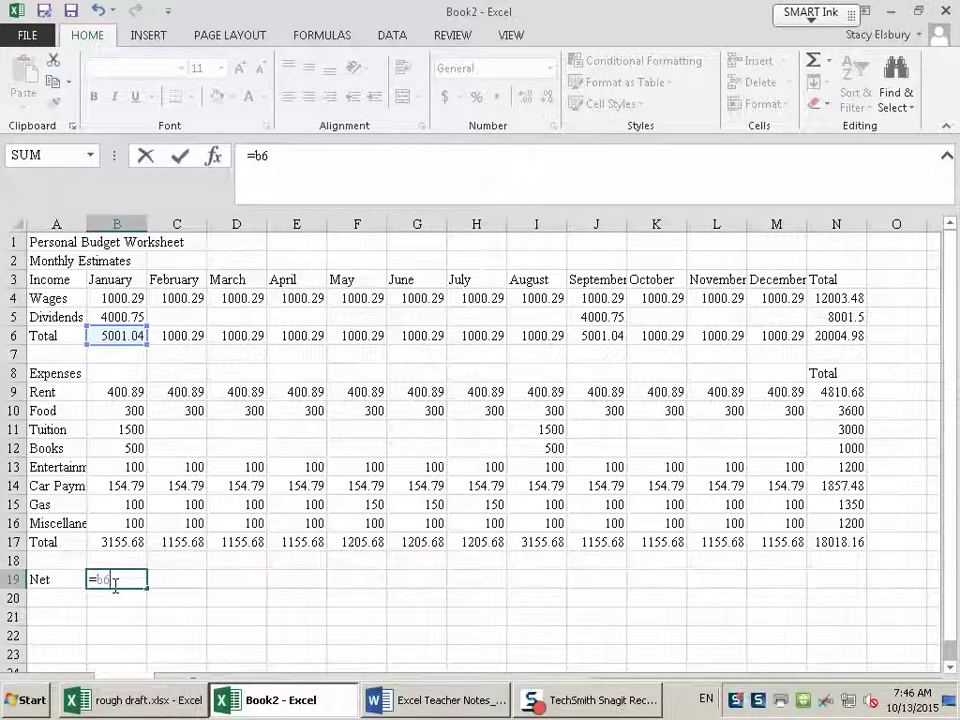
text(-b17)
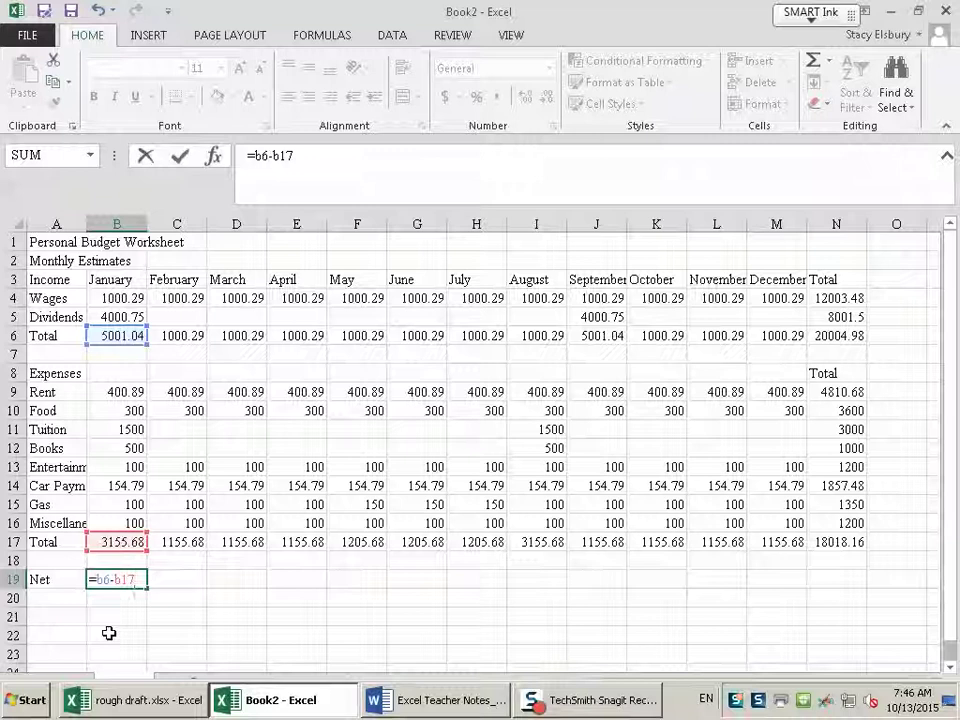
key(Return)
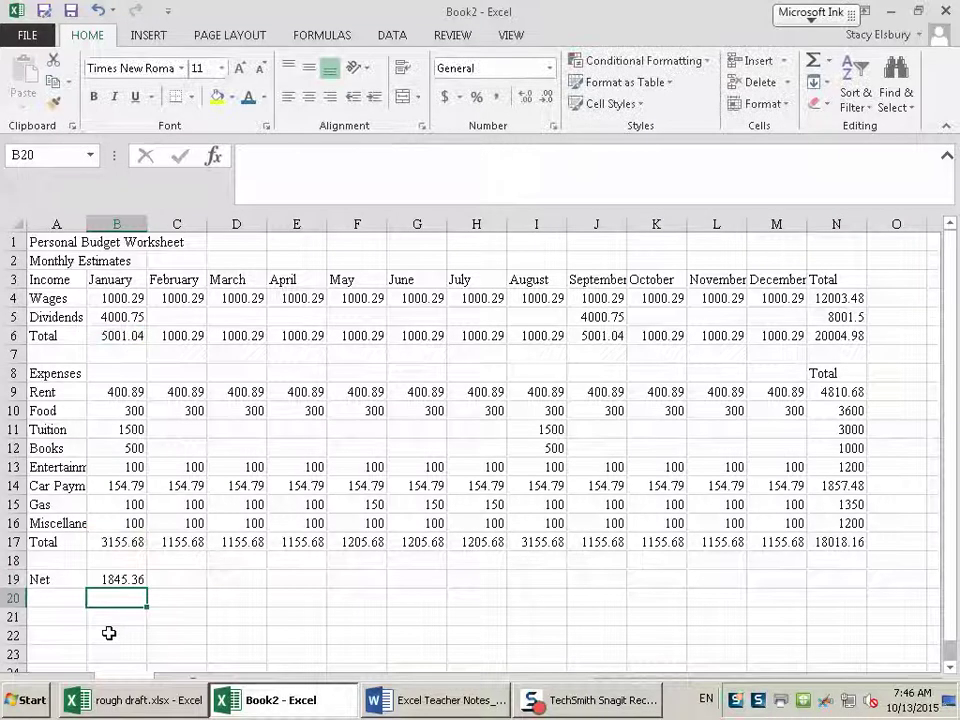
Fill the net formula from B19 across row 19 through N19 for the remaining months and the Total column
click(136, 586)
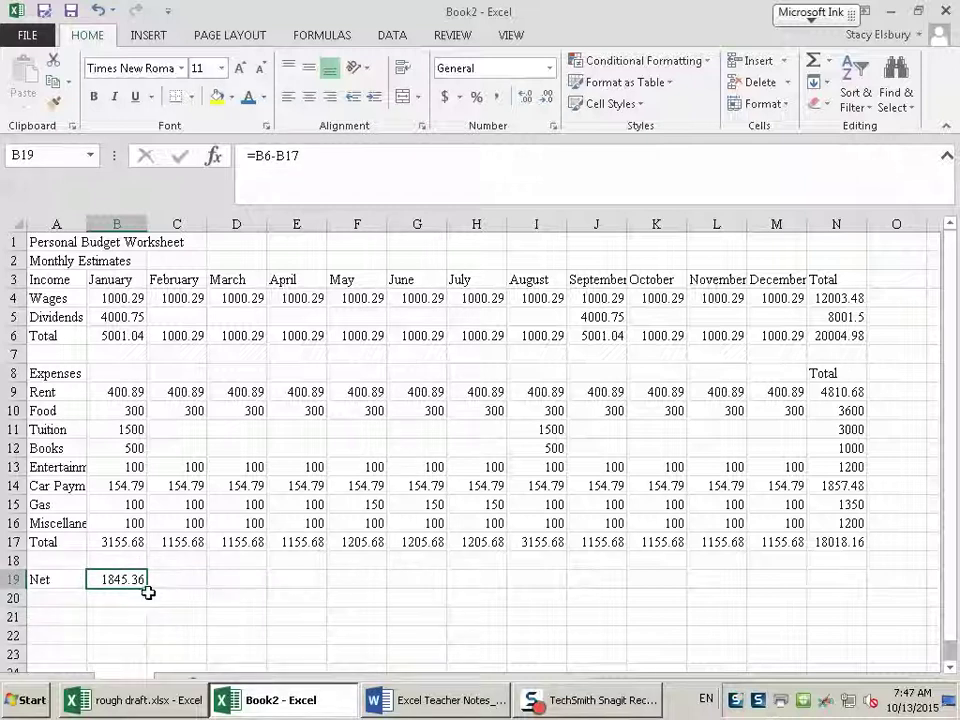
drag(176, 589, 838, 602)
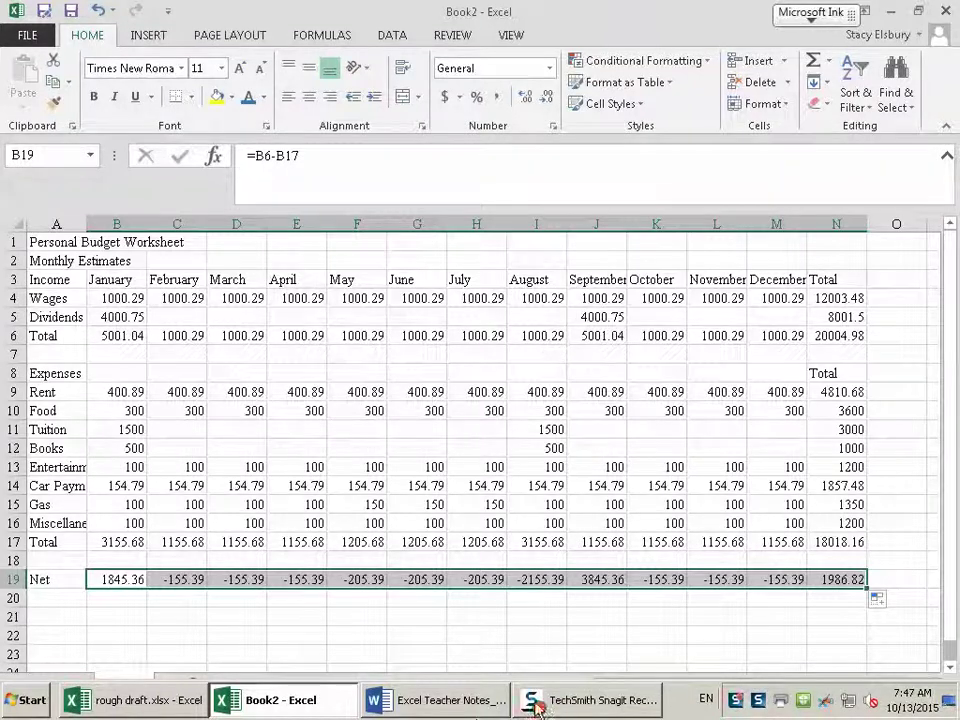
click(536, 636)
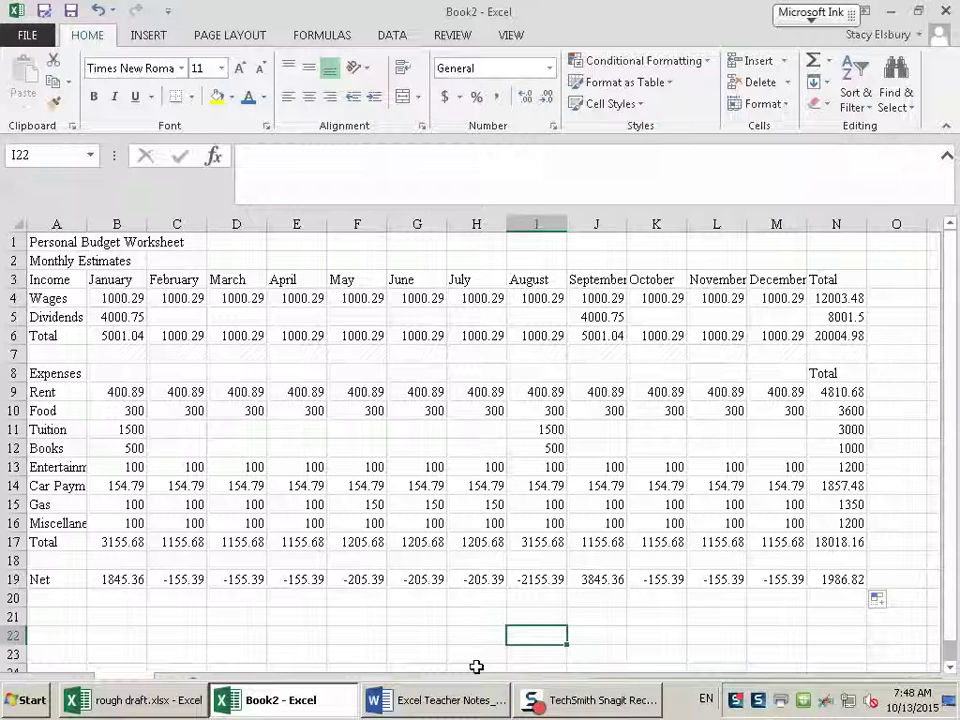